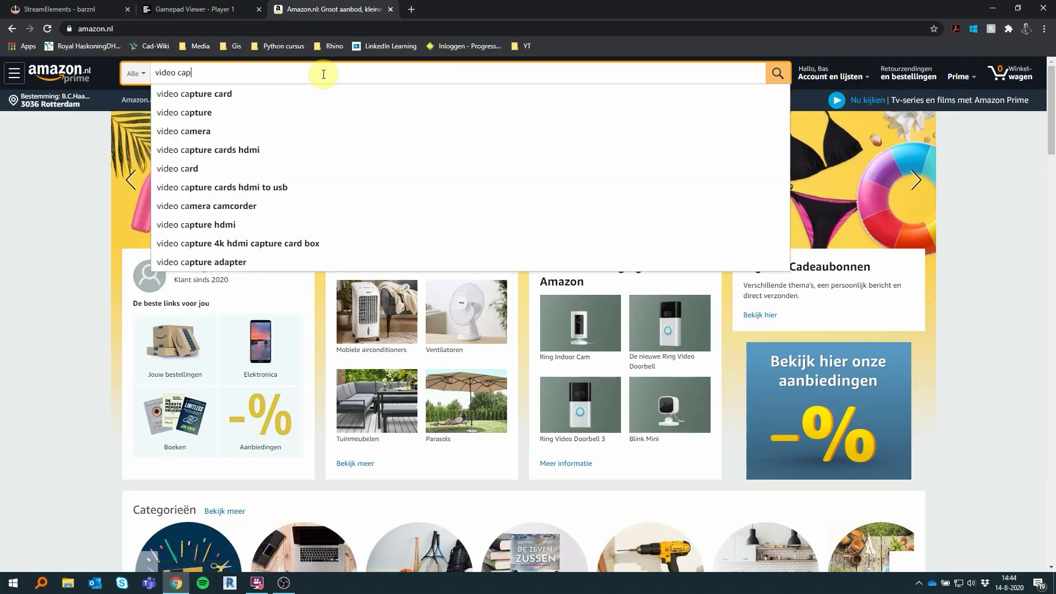
- Search Amazon.nl for video capture cards and open the Hete-supply and AverMedia GL310 results in tabs
{"action": "key", "text": "Return"}
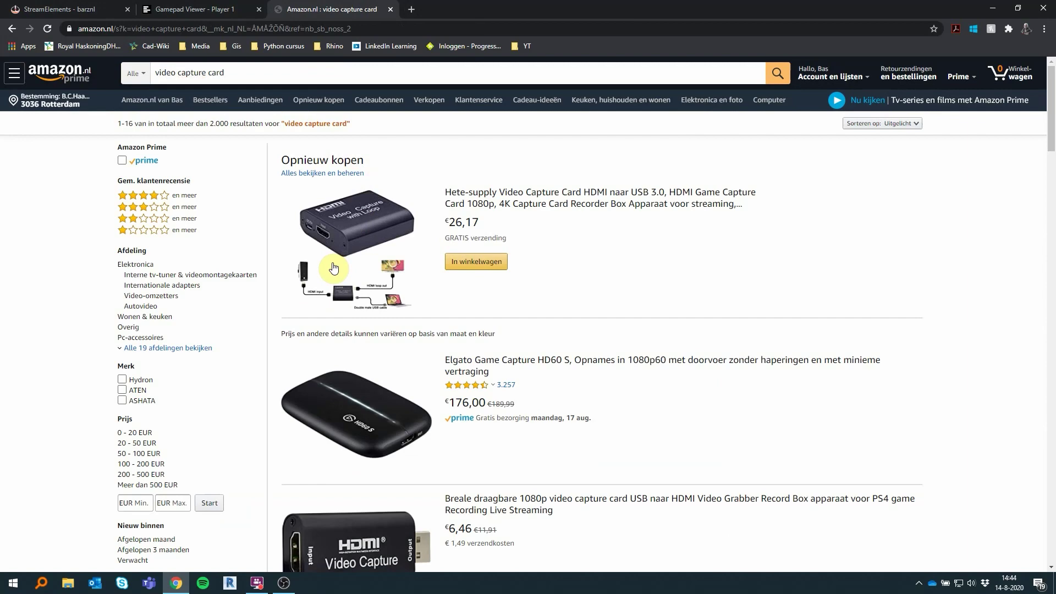
{"action": "middle_click", "coordinate": [337, 220]}
{"action": "scroll", "coordinate": [356, 296], "scroll_direction": "down", "scroll_amount": 1}
{"action": "scroll", "coordinate": [357, 300], "scroll_direction": "down", "scroll_amount": 1}
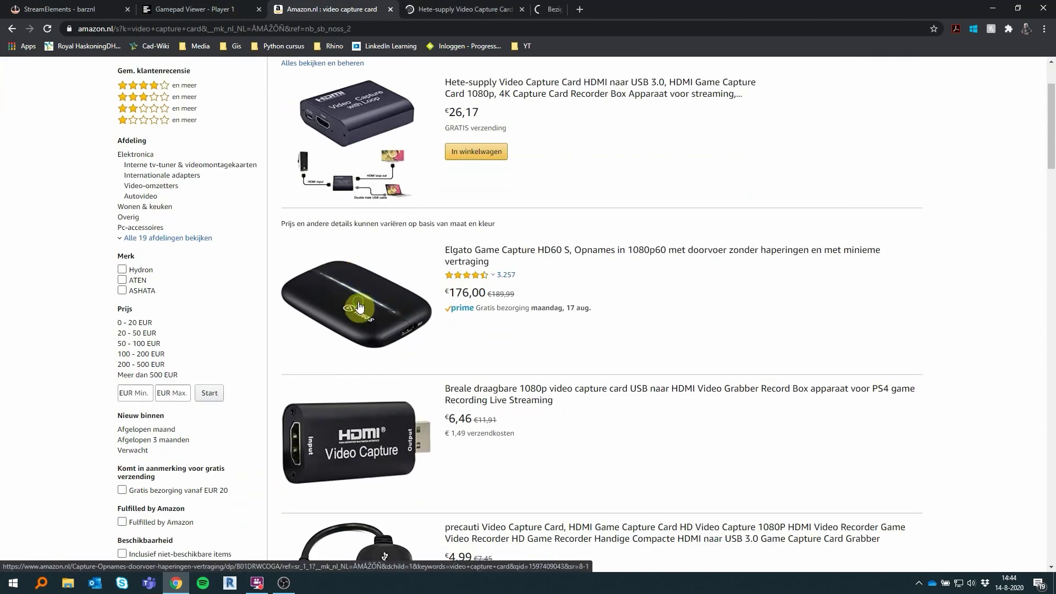
{"action": "scroll", "coordinate": [359, 306], "scroll_direction": "down", "scroll_amount": 3}
{"action": "scroll", "coordinate": [363, 352], "scroll_direction": "down", "scroll_amount": 3}
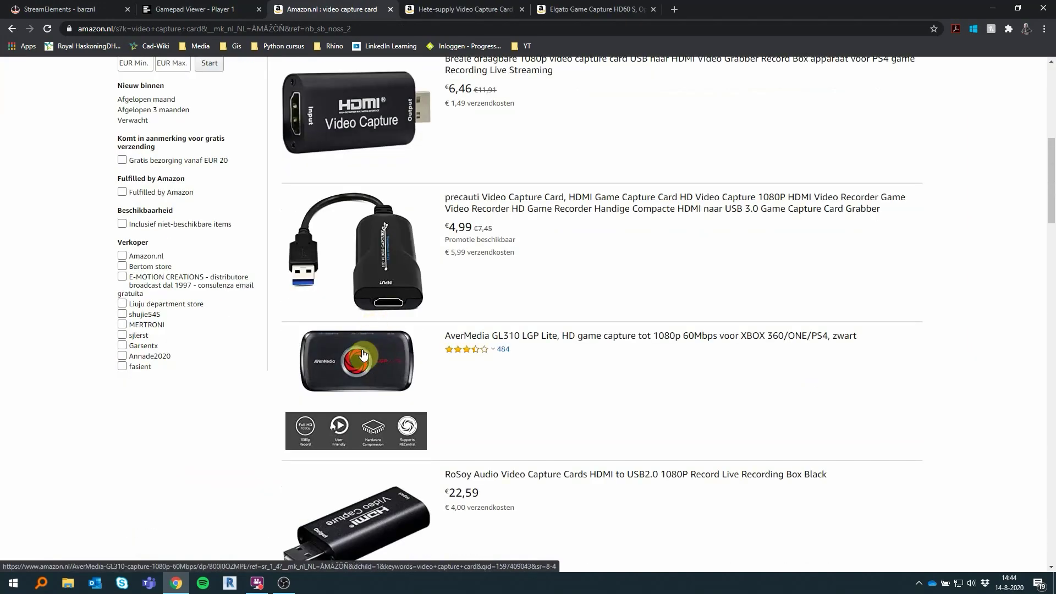
{"action": "middle_click", "coordinate": [363, 354]}
- Open the Mcbazel HDMI 4K and Razer Ripsaw HD results in tabs, then view the Hete-supply page
{"action": "scroll", "coordinate": [366, 338], "scroll_direction": "down", "scroll_amount": 5}
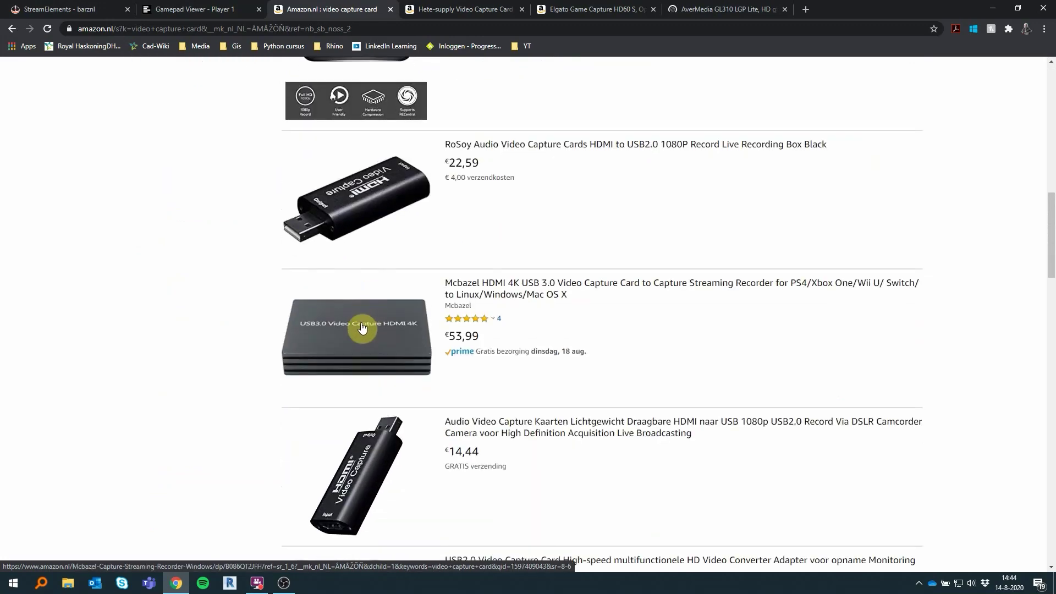
{"action": "middle_click", "coordinate": [362, 328]}
{"action": "scroll", "coordinate": [365, 308], "scroll_direction": "down", "scroll_amount": 8}
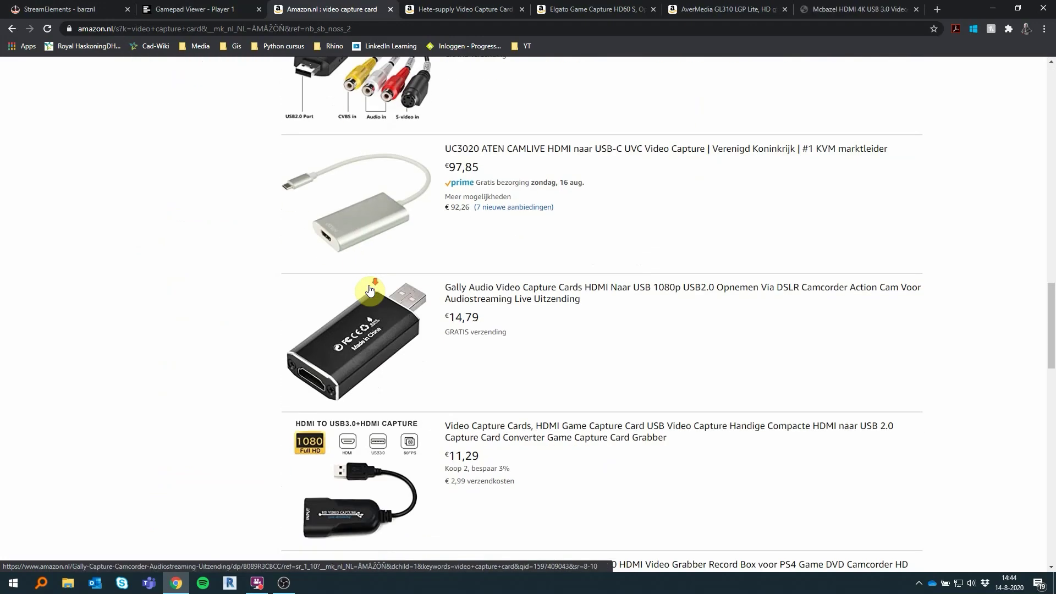
{"action": "scroll", "coordinate": [369, 290], "scroll_direction": "down", "scroll_amount": 8}
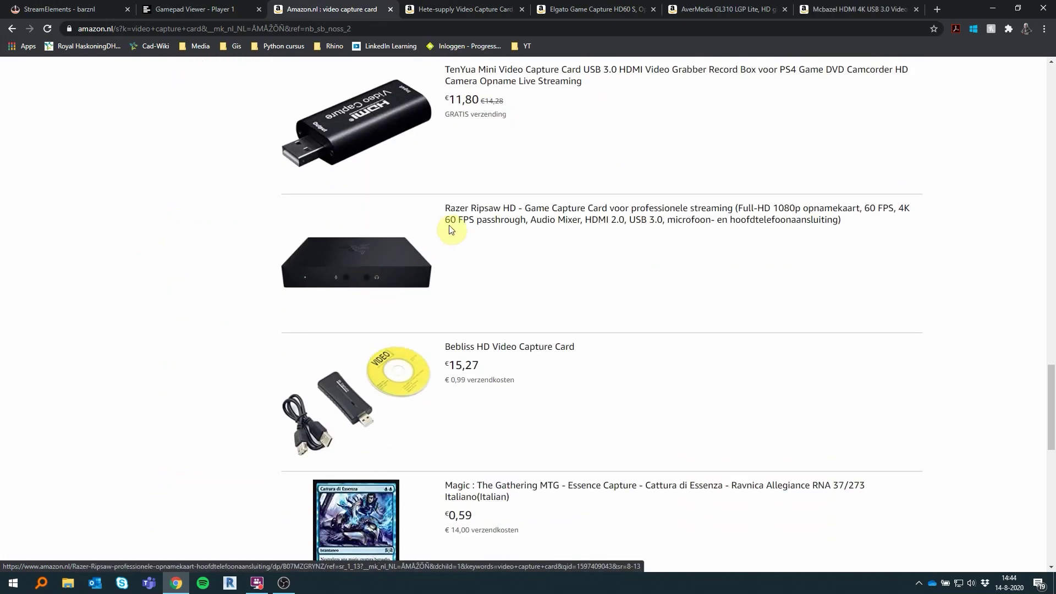
{"action": "middle_click", "coordinate": [351, 275]}
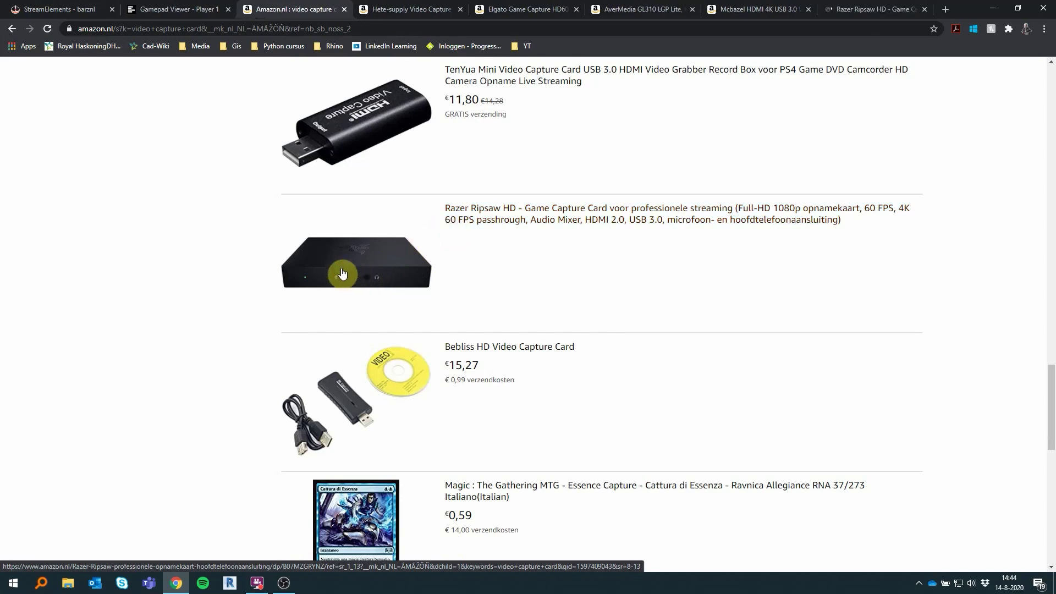
{"action": "scroll", "coordinate": [341, 271], "scroll_direction": "down", "scroll_amount": 7}
{"action": "scroll", "coordinate": [338, 271], "scroll_direction": "down", "scroll_amount": 2}
{"action": "key", "text": "ctrl+Tab"}
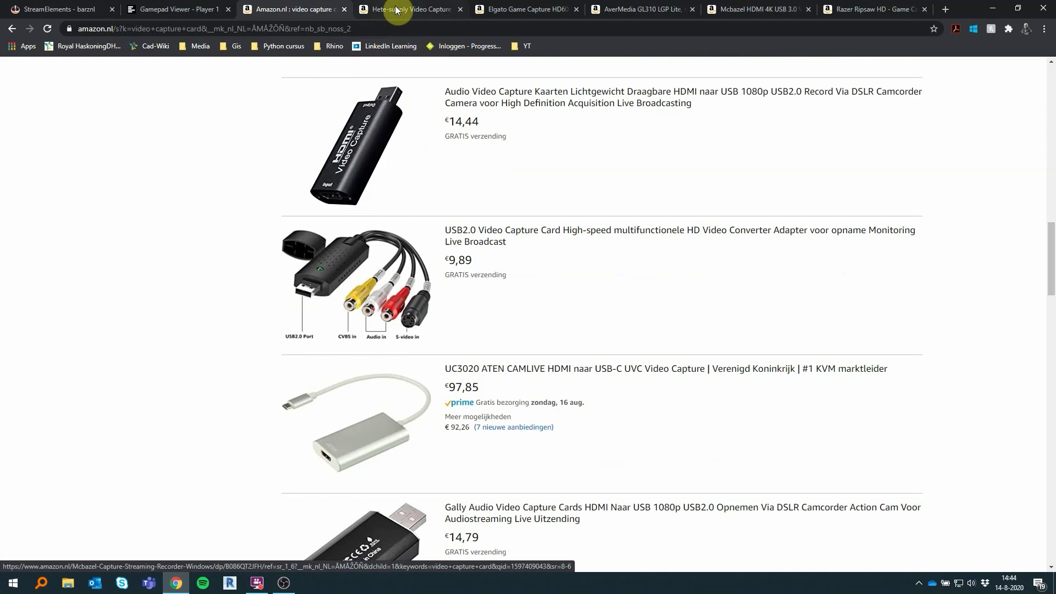
- Review the Elgato Game Capture HD60 S and AverMedia GL310 product pages
{"action": "mouse_move", "coordinate": [136, 307]}
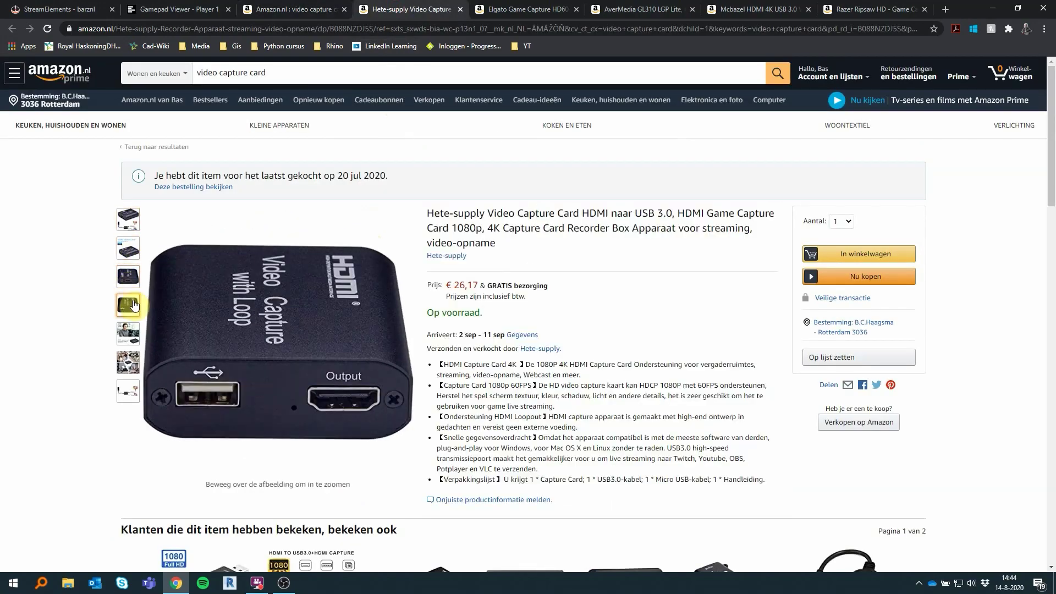
{"action": "mouse_move", "coordinate": [131, 392]}
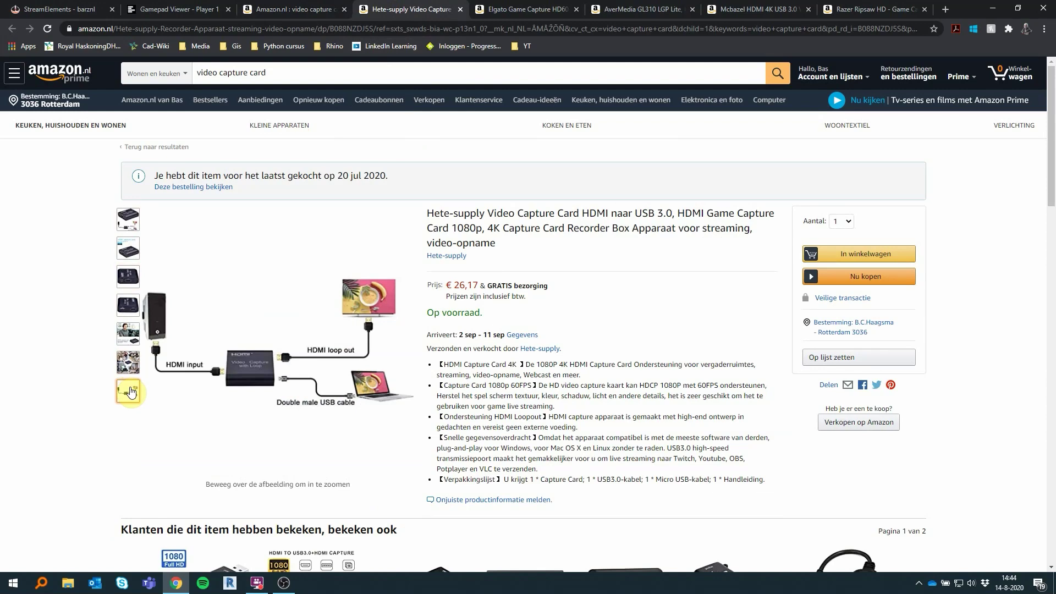
{"action": "left_click", "coordinate": [503, 9]}
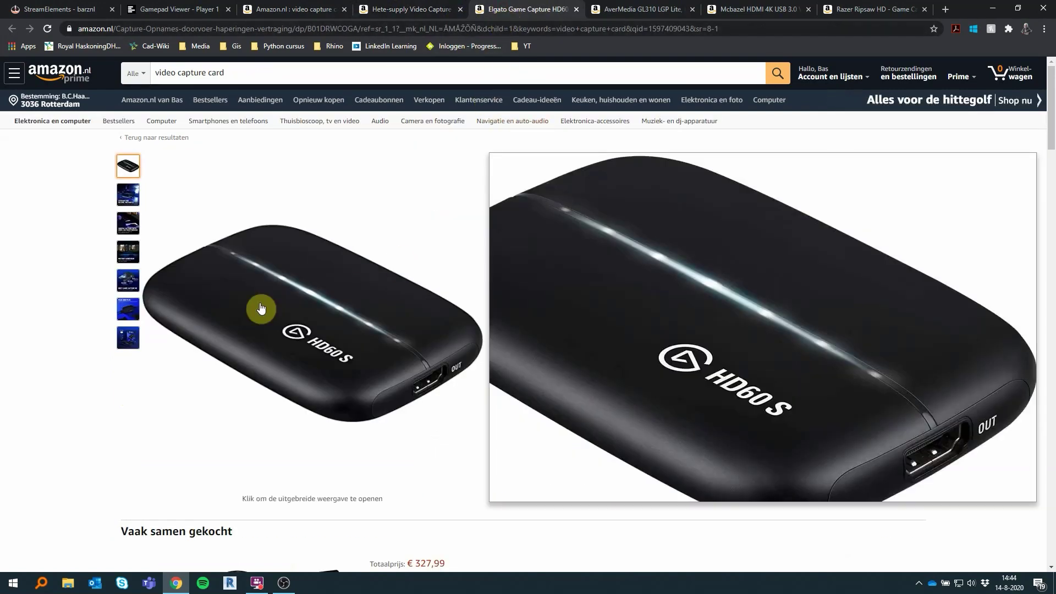
{"action": "mouse_move", "coordinate": [128, 202]}
{"action": "mouse_move", "coordinate": [128, 230]}
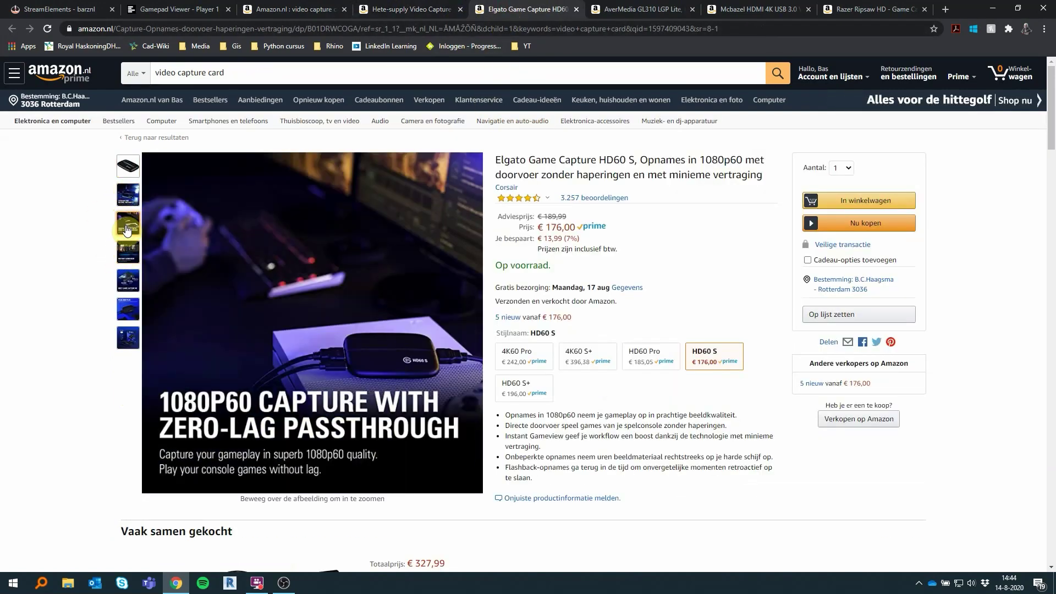
{"action": "mouse_move", "coordinate": [130, 283]}
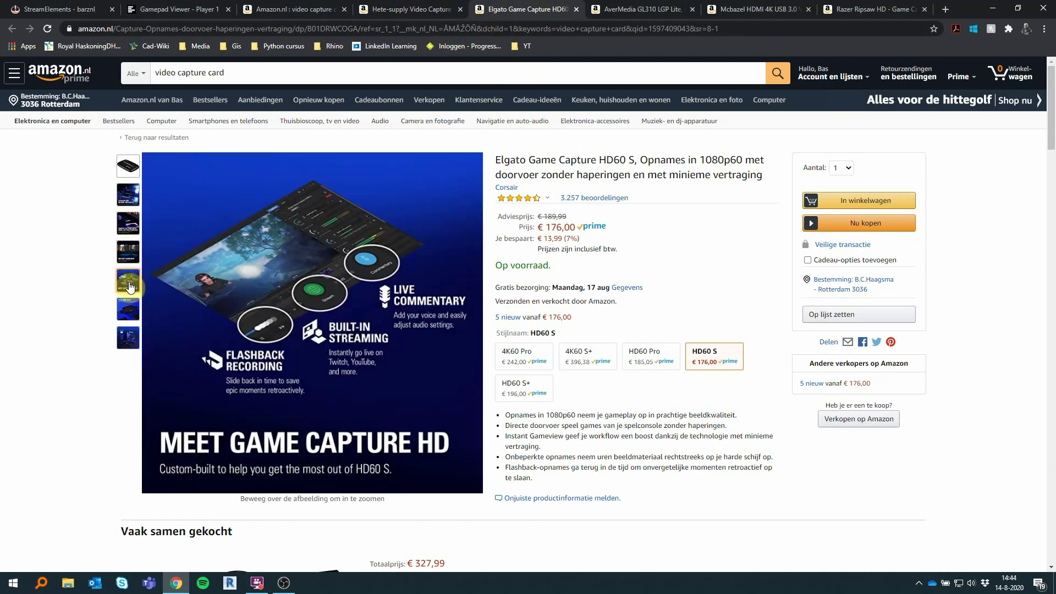
{"action": "mouse_move", "coordinate": [131, 335]}
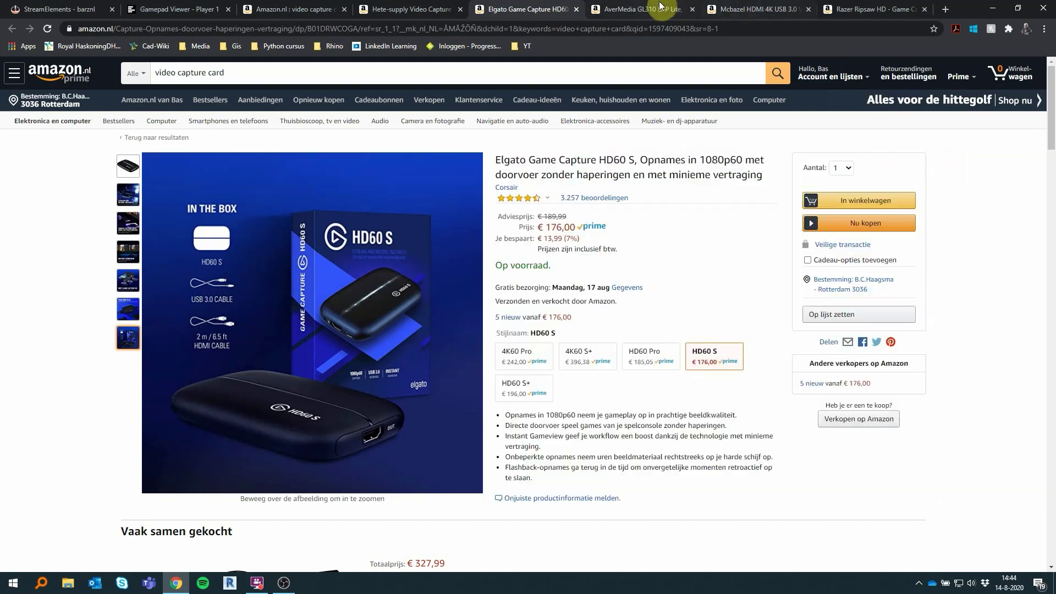
{"action": "left_click", "coordinate": [660, 8]}
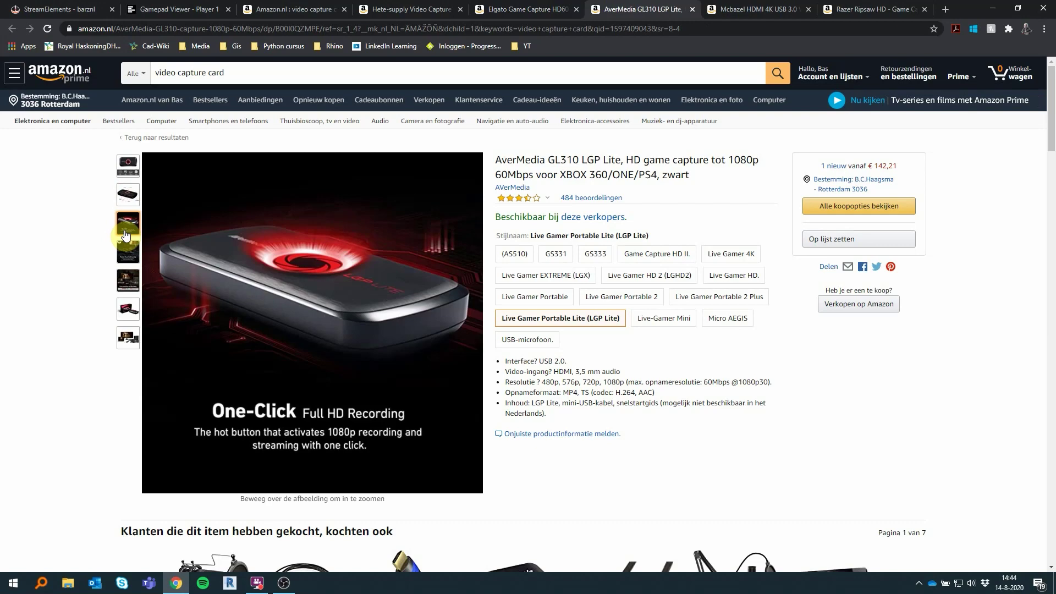
- Review the Mcbazel HDMI 4K and Razer Ripsaw HD product pages
{"action": "mouse_move", "coordinate": [138, 263]}
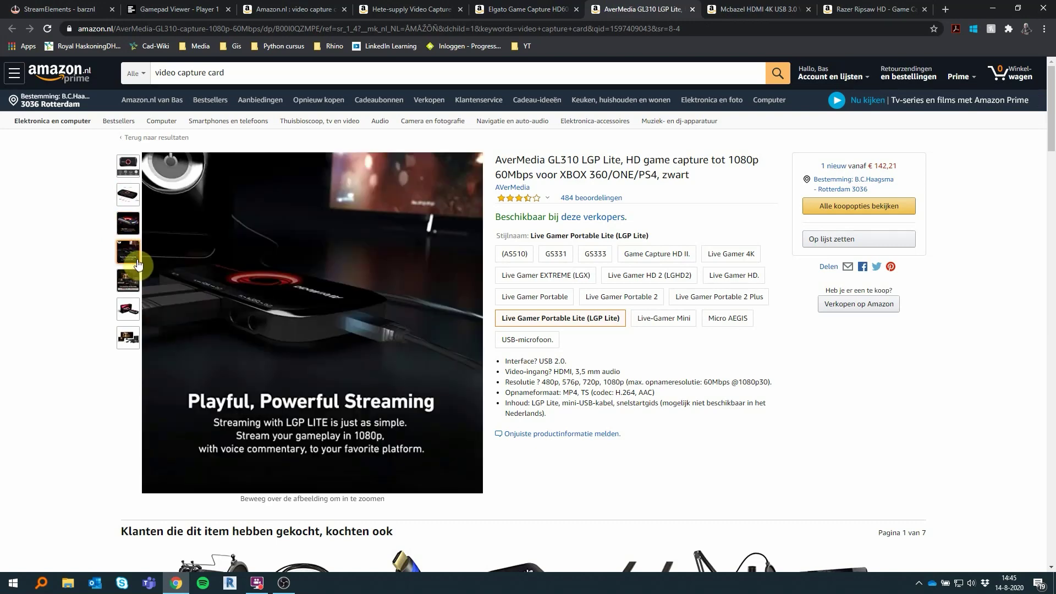
{"action": "mouse_move", "coordinate": [135, 349]}
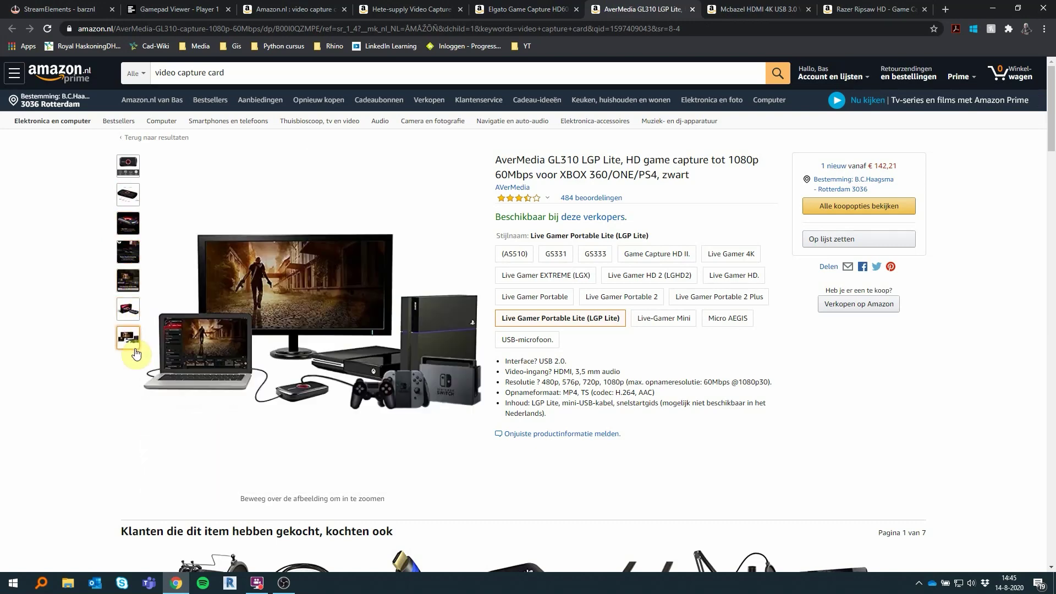
{"action": "left_click", "coordinate": [749, 11]}
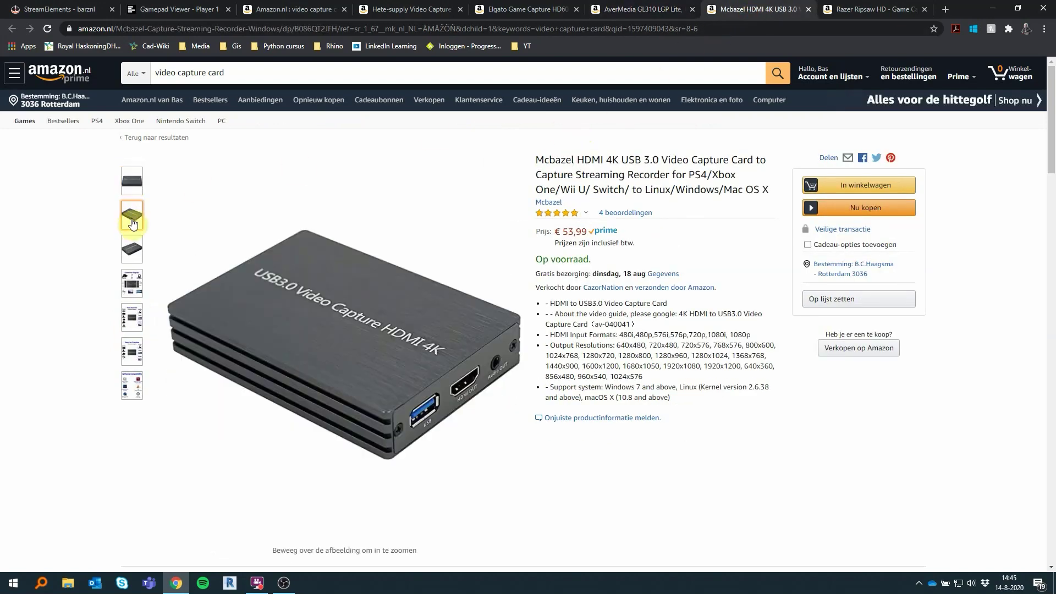
{"action": "mouse_move", "coordinate": [132, 252]}
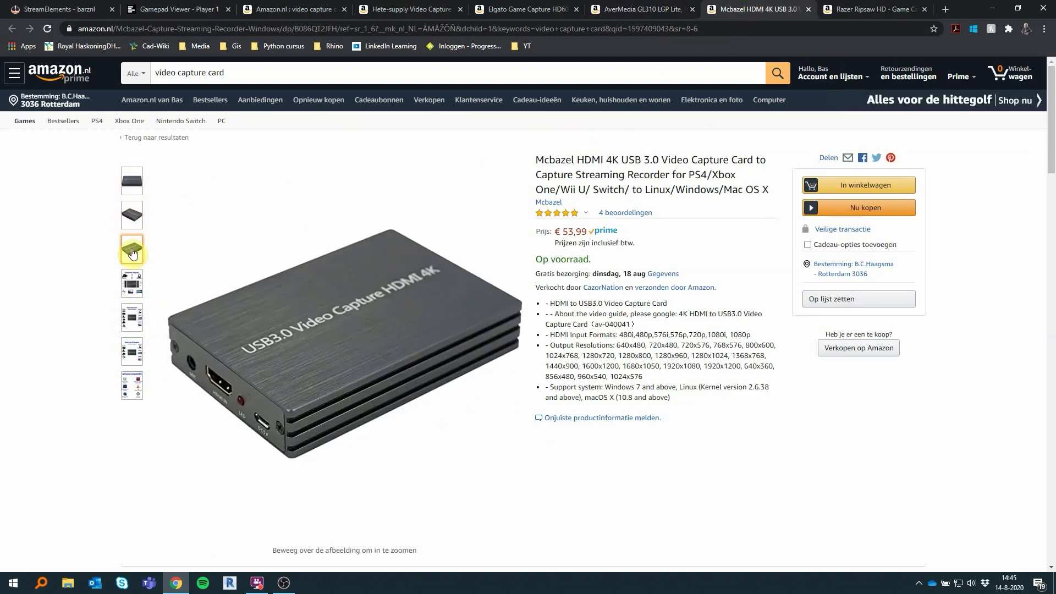
{"action": "mouse_move", "coordinate": [132, 292]}
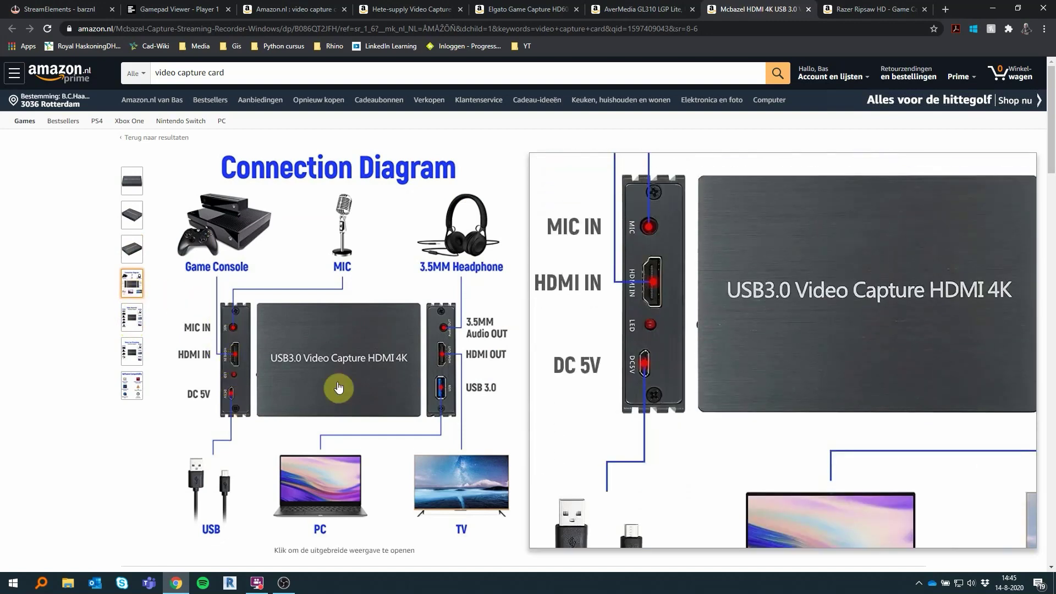
{"action": "mouse_move", "coordinate": [130, 311]}
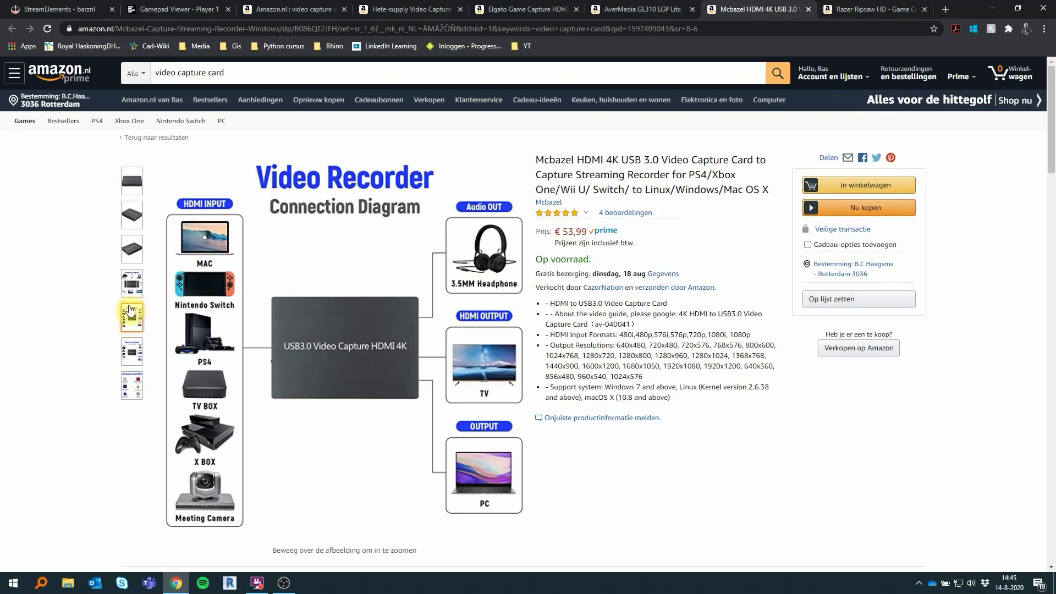
{"action": "mouse_move", "coordinate": [136, 385]}
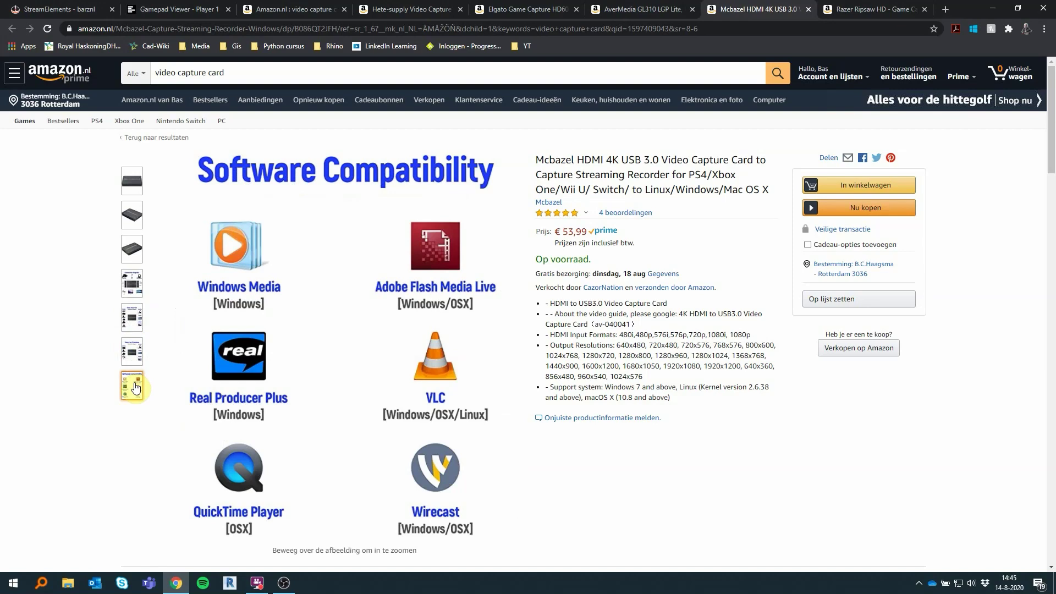
{"action": "left_click", "coordinate": [868, 9]}
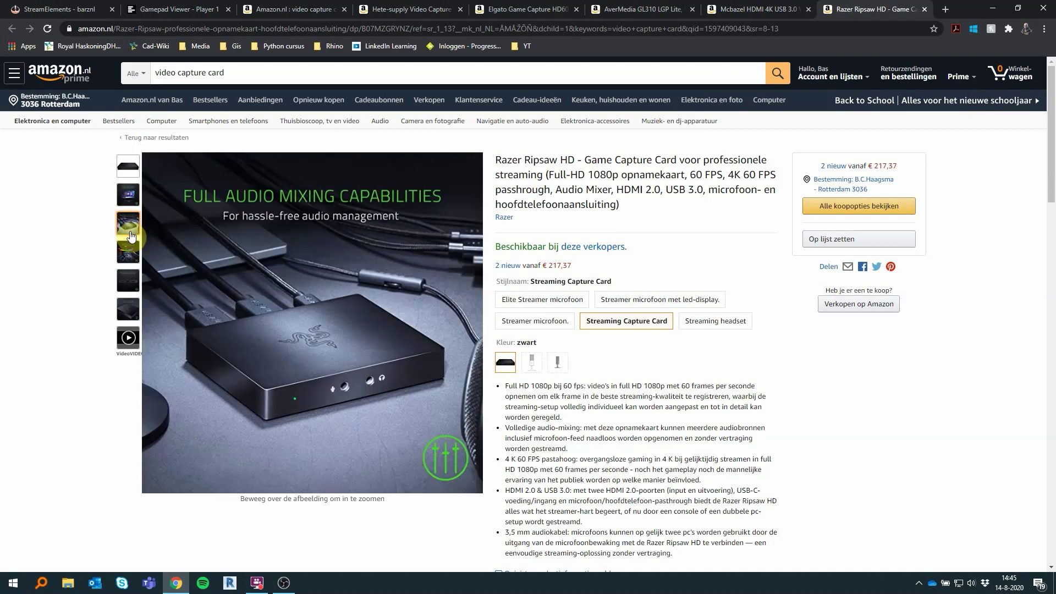
- Go back to the Hete-supply card and highlight its €26,17 price
{"action": "mouse_move", "coordinate": [138, 297]}
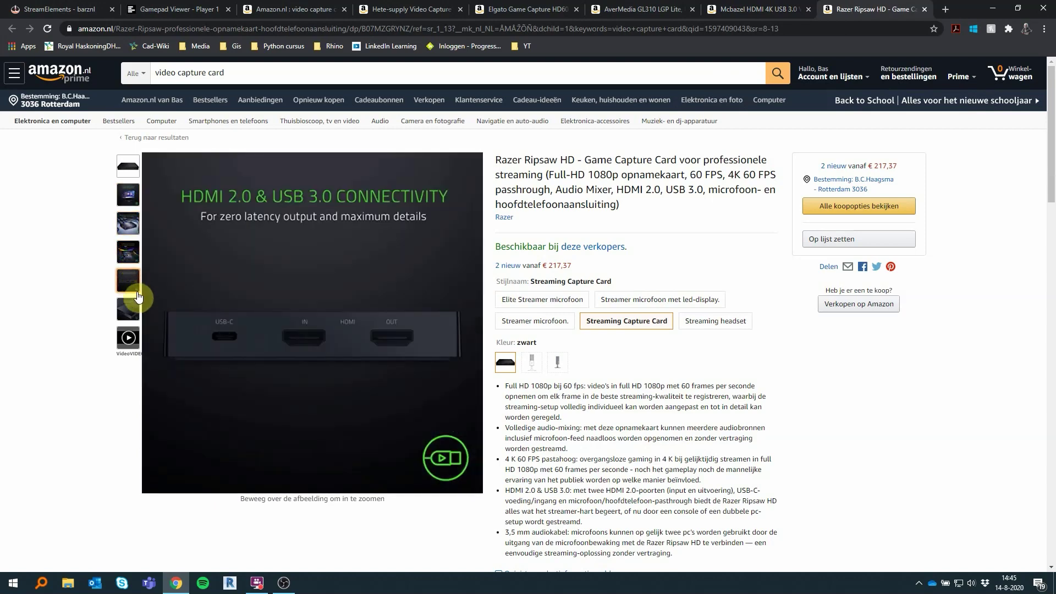
{"action": "mouse_move", "coordinate": [140, 323]}
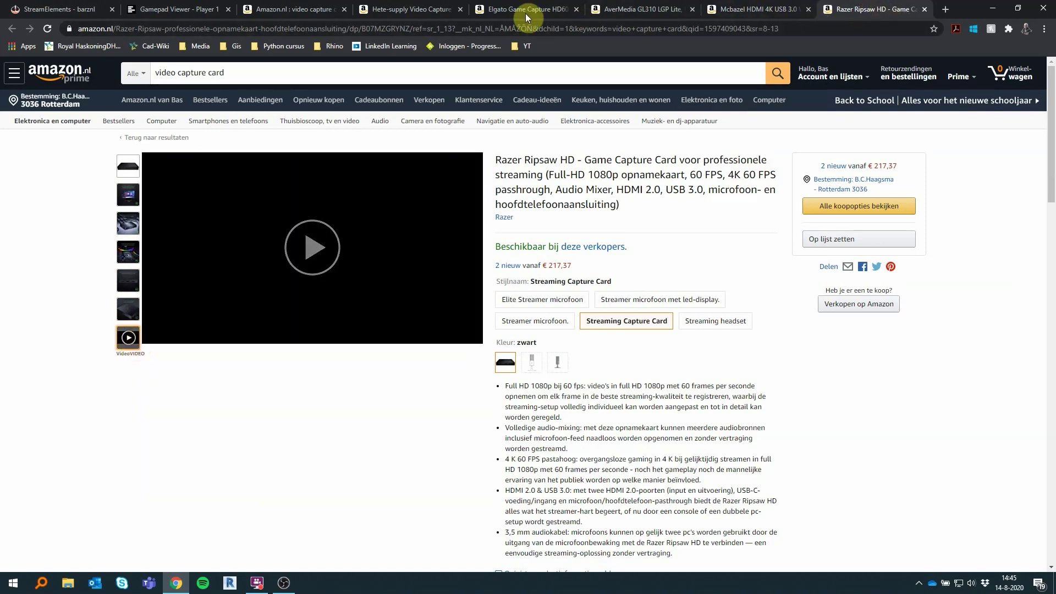
{"action": "left_click", "coordinate": [432, 9]}
{"action": "left_click_drag", "start_coordinate": [450, 288], "coordinate": [477, 285]}
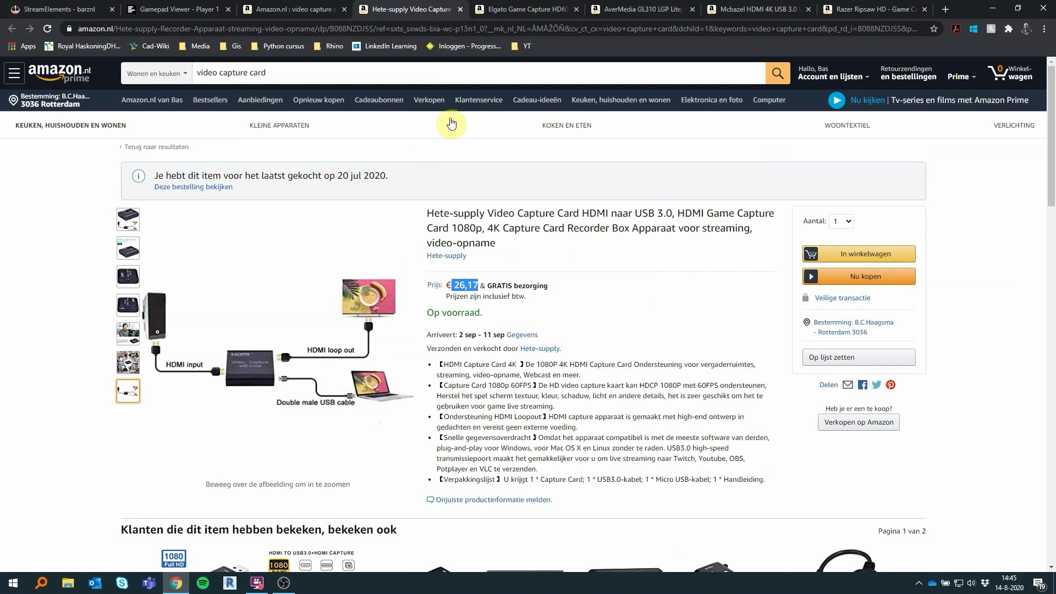
- Flip through the Elgato, AverMedia and Mcbazel pages to the Razer Ripsaw HD, then show the YT bookmarks
{"action": "left_click", "coordinate": [506, 15]}
{"action": "left_click", "coordinate": [608, 10]}
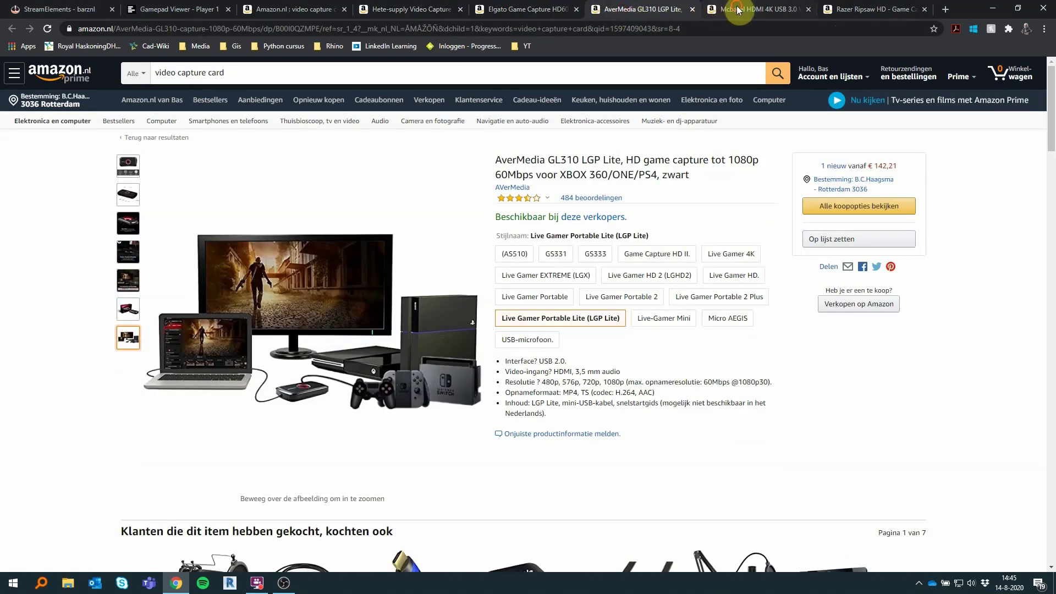
{"action": "left_click", "coordinate": [740, 11]}
{"action": "left_click", "coordinate": [836, 10]}
{"action": "left_click", "coordinate": [525, 46]}
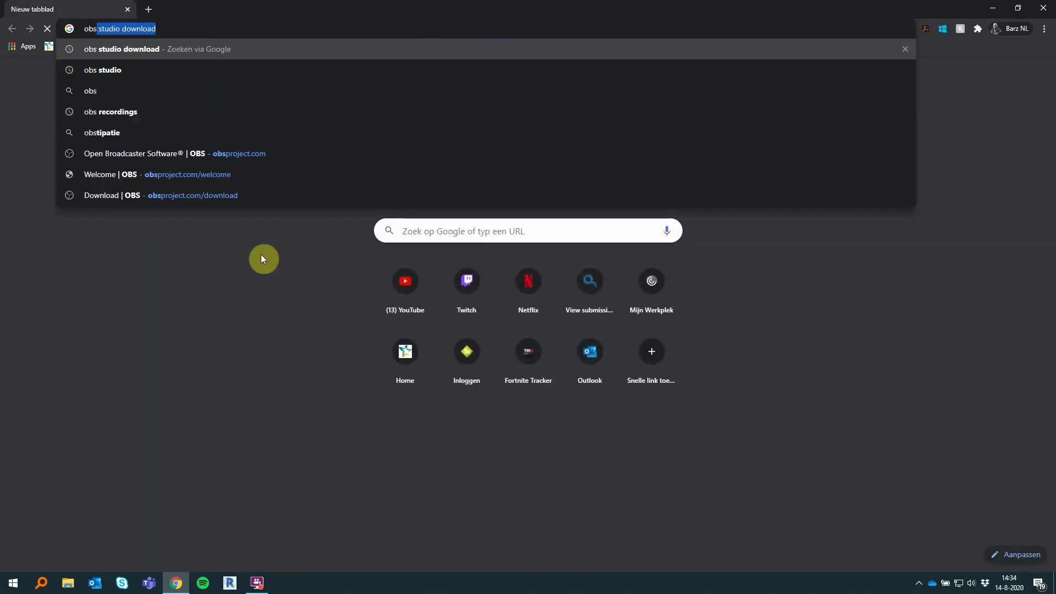
- Search 'obs studio download' and download the OBS Studio 25.0.8 Windows installer from obsproject.com
{"action": "type", "text": "studio"}
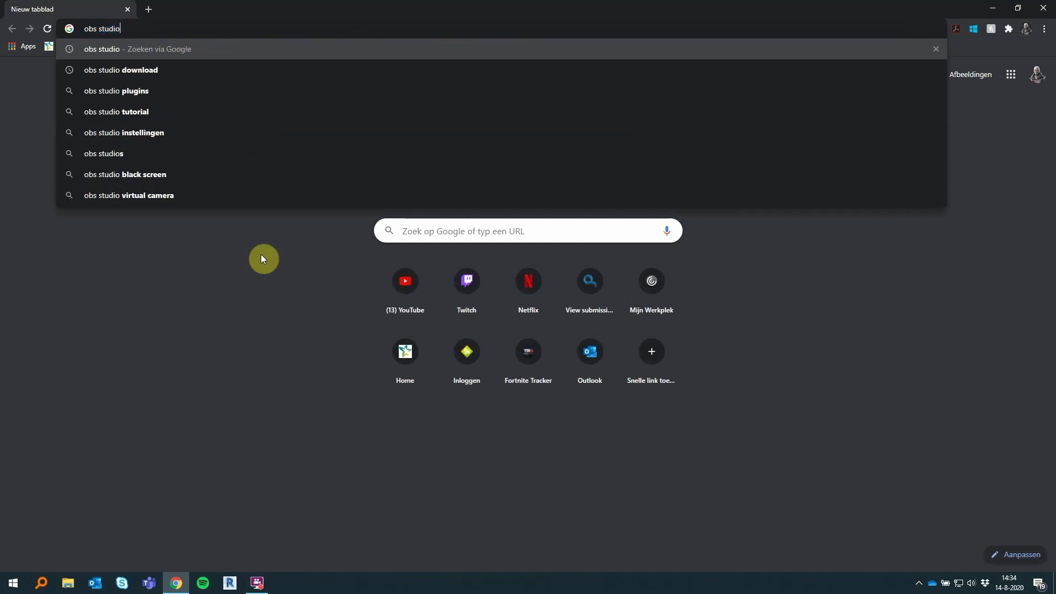
{"action": "type", "text": " download"}
{"action": "key", "text": "Return"}
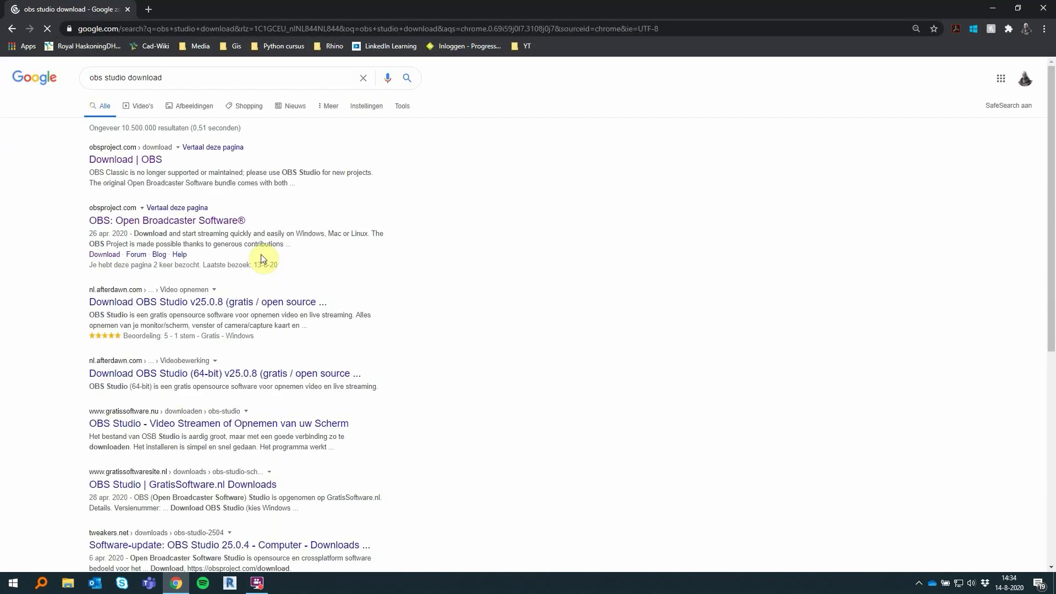
{"action": "left_click", "coordinate": [157, 220]}
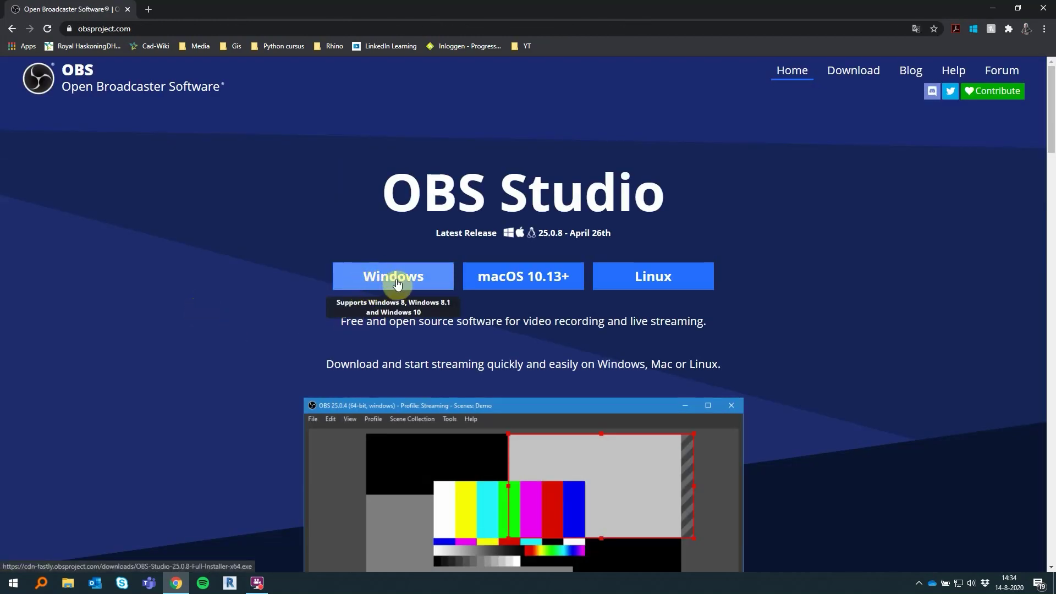
{"action": "left_click", "coordinate": [397, 283]}
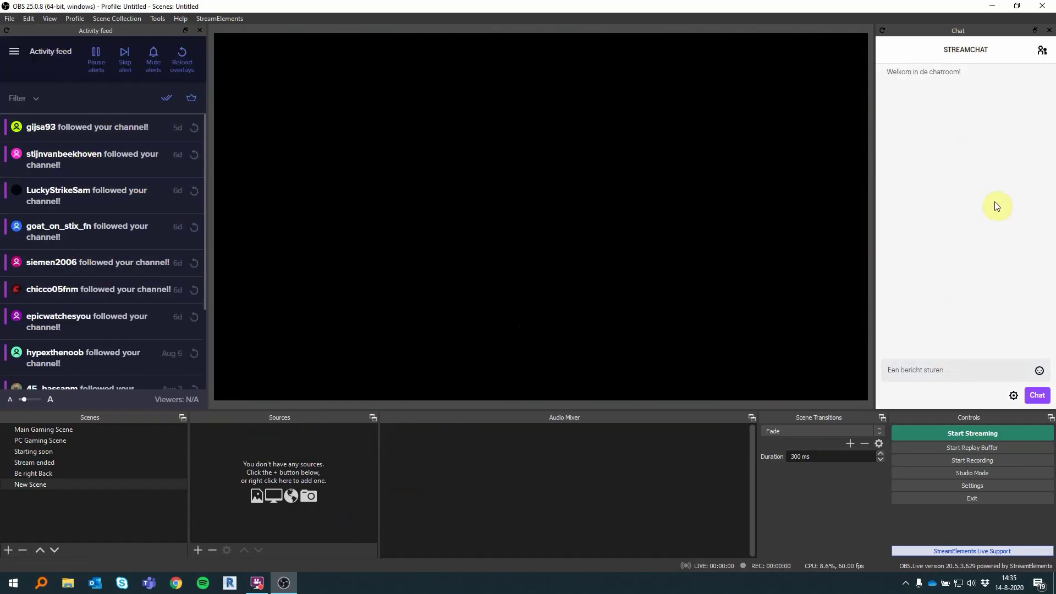
- Go to streamelements.com and log in with Twitch
{"action": "left_click", "coordinate": [176, 583]}
{"action": "left_click", "coordinate": [155, 26]}
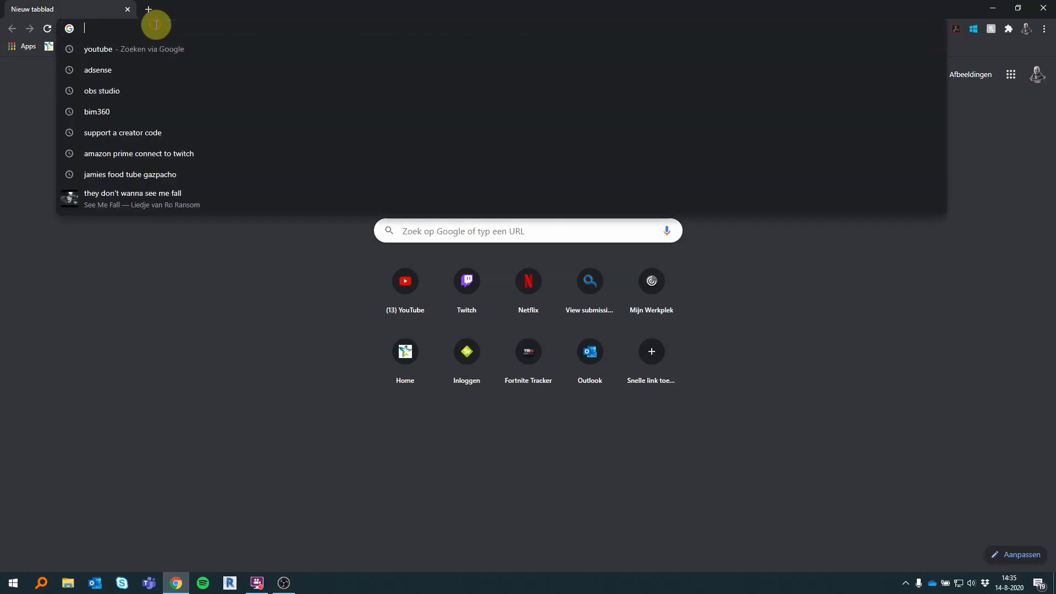
{"action": "type", "text": "streamelements"}
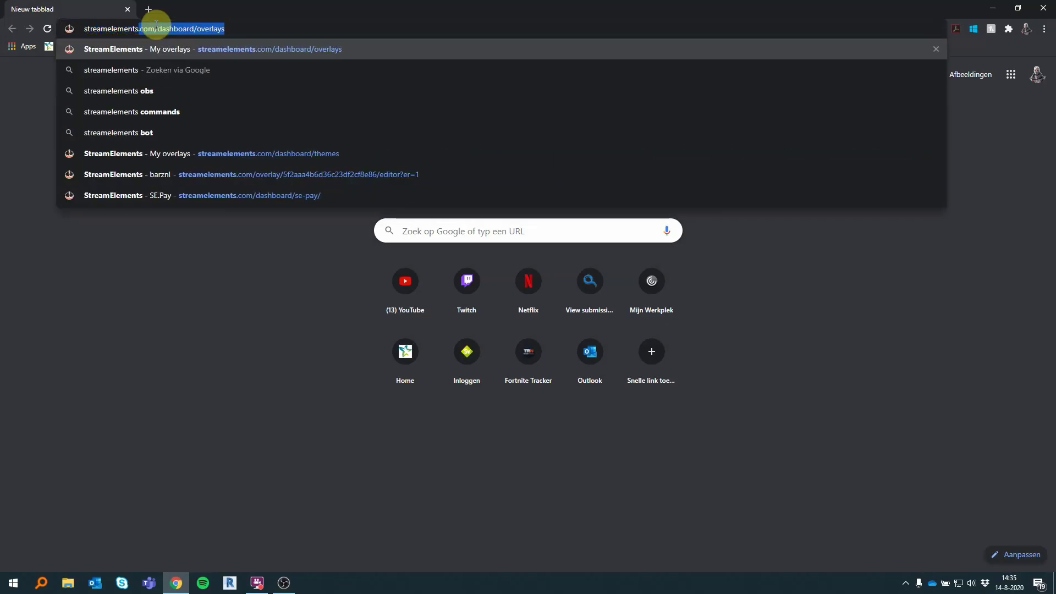
{"action": "key", "text": "Return"}
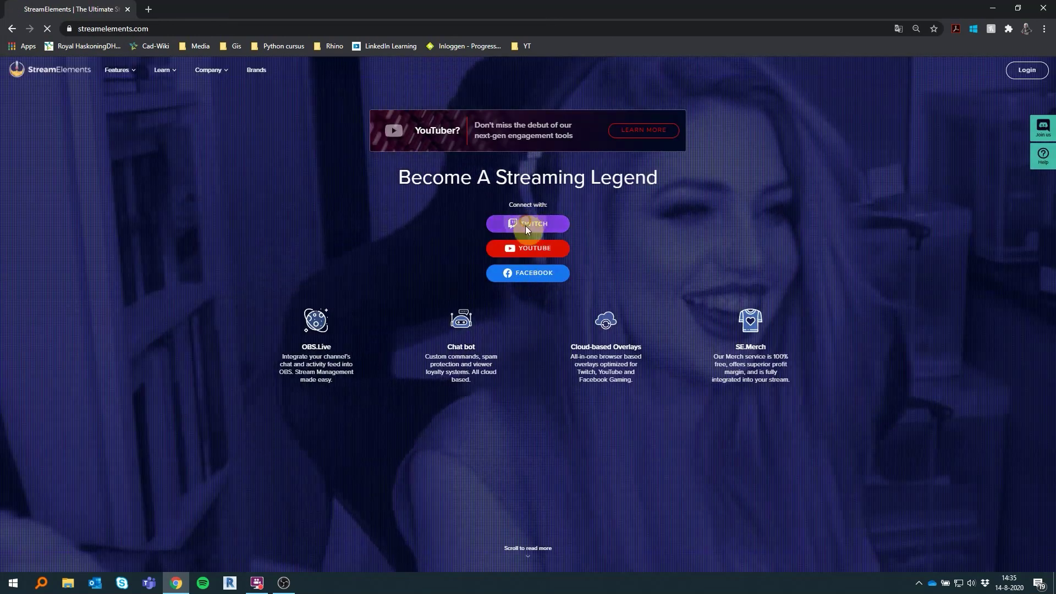
{"action": "left_click", "coordinate": [526, 226]}
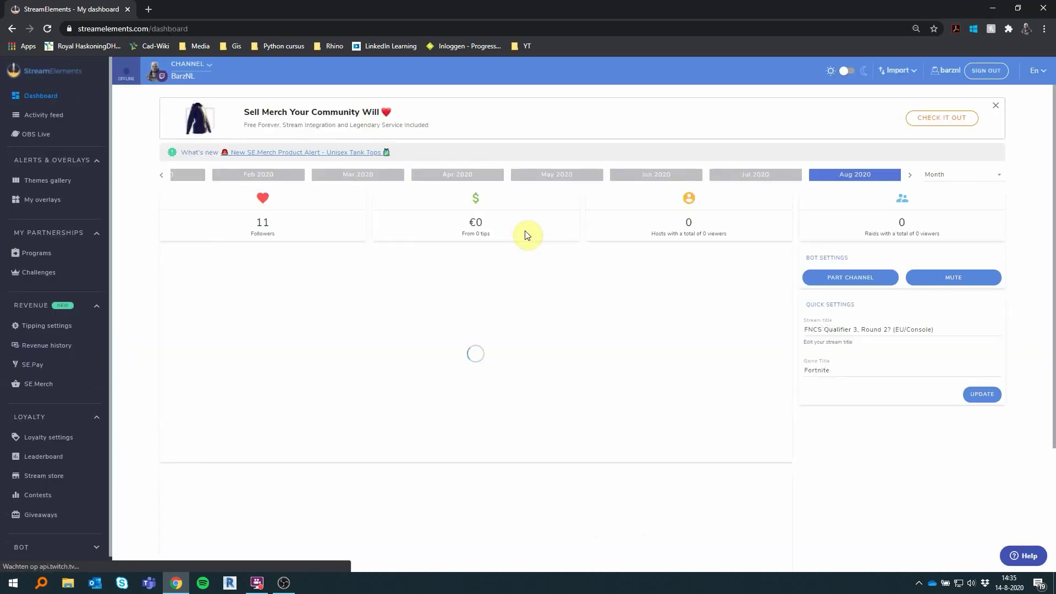
- Download the OBS.Live installer from the OBS.Live page and open the Themes gallery
{"action": "left_click", "coordinate": [35, 133]}
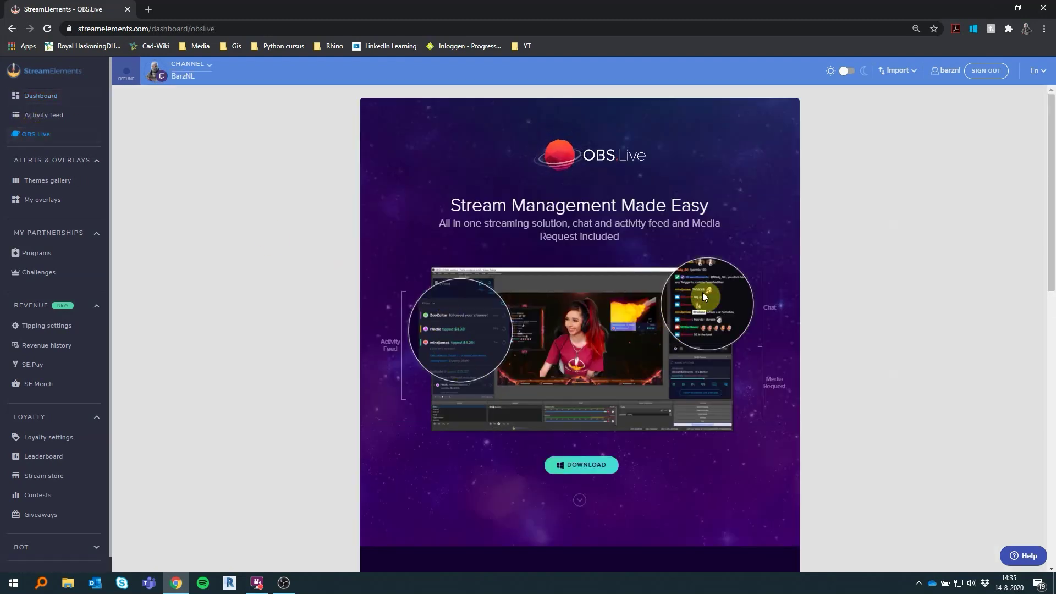
{"action": "left_click", "coordinate": [284, 582]}
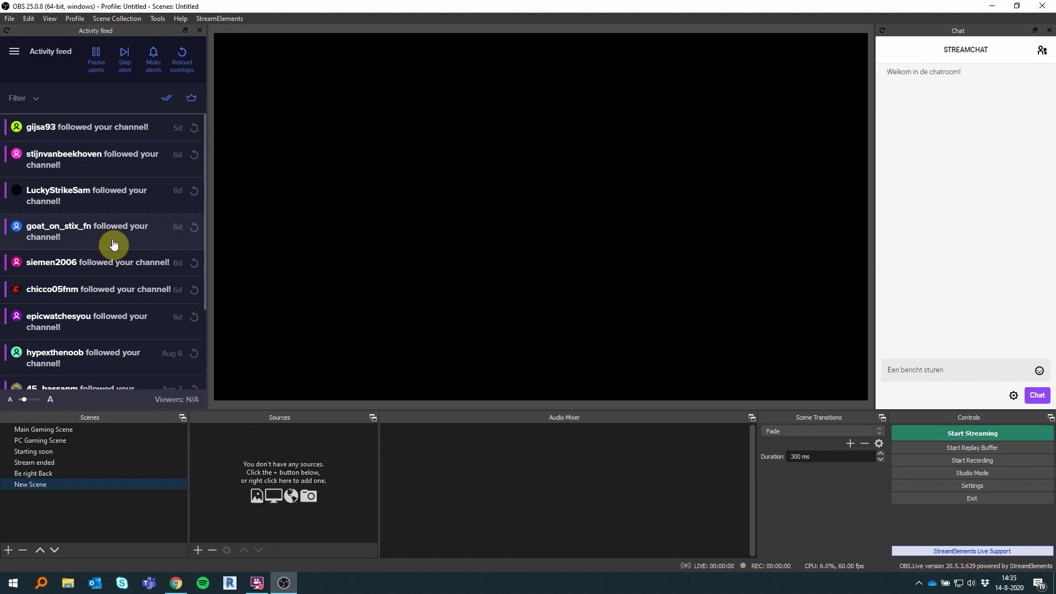
{"action": "left_click", "coordinate": [992, 7]}
{"action": "left_click", "coordinate": [578, 464]}
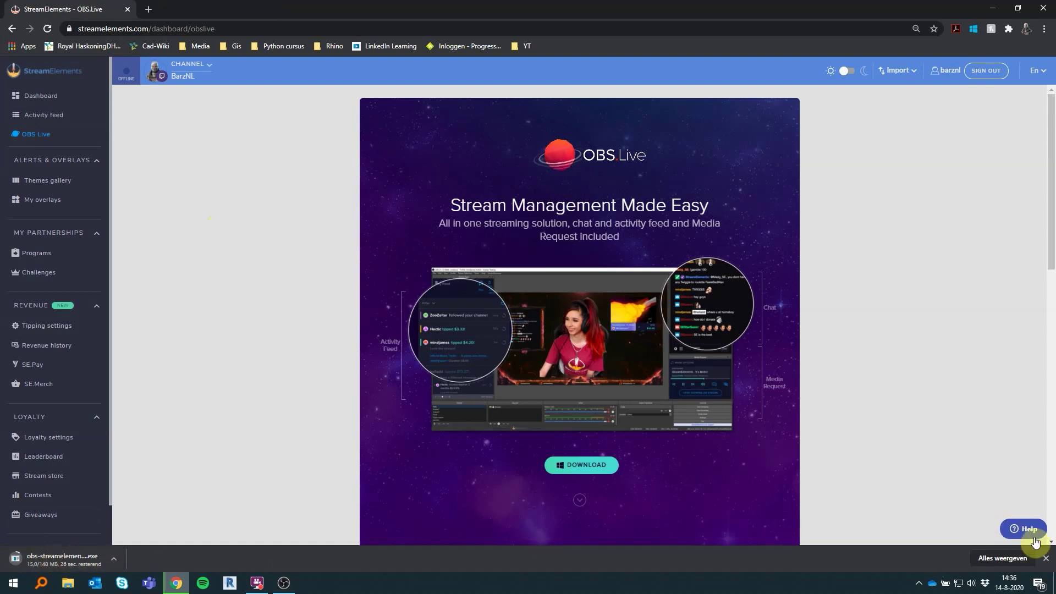
{"action": "left_click", "coordinate": [41, 181]}
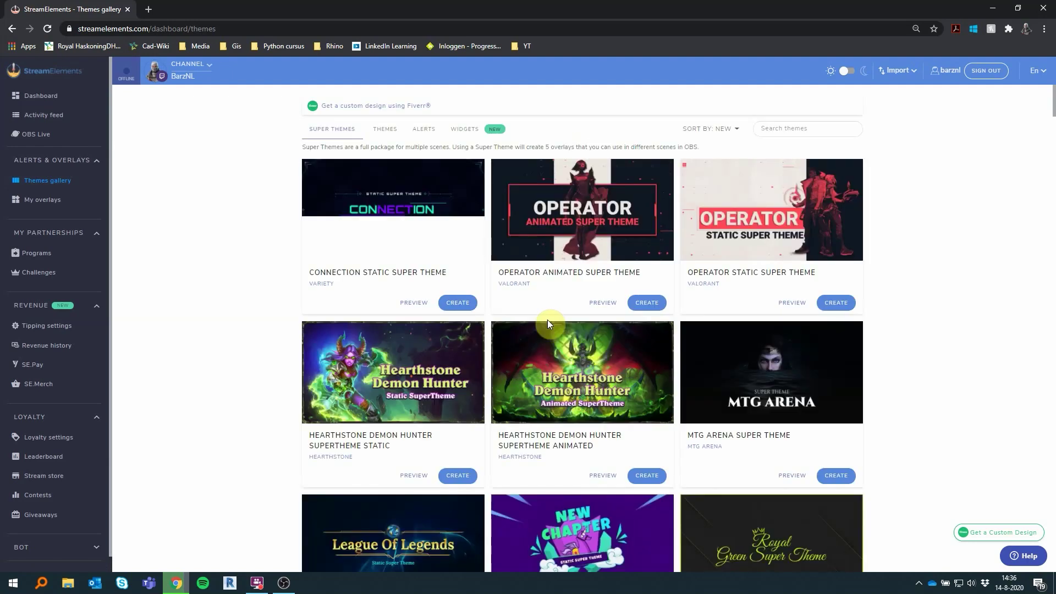
- Create a 'Grey Main' overlay set from the Grey Area Super Theme and view its overlays
{"action": "scroll", "coordinate": [547, 319], "scroll_direction": "down", "scroll_amount": 6}
{"action": "scroll", "coordinate": [546, 319], "scroll_direction": "down", "scroll_amount": 10}
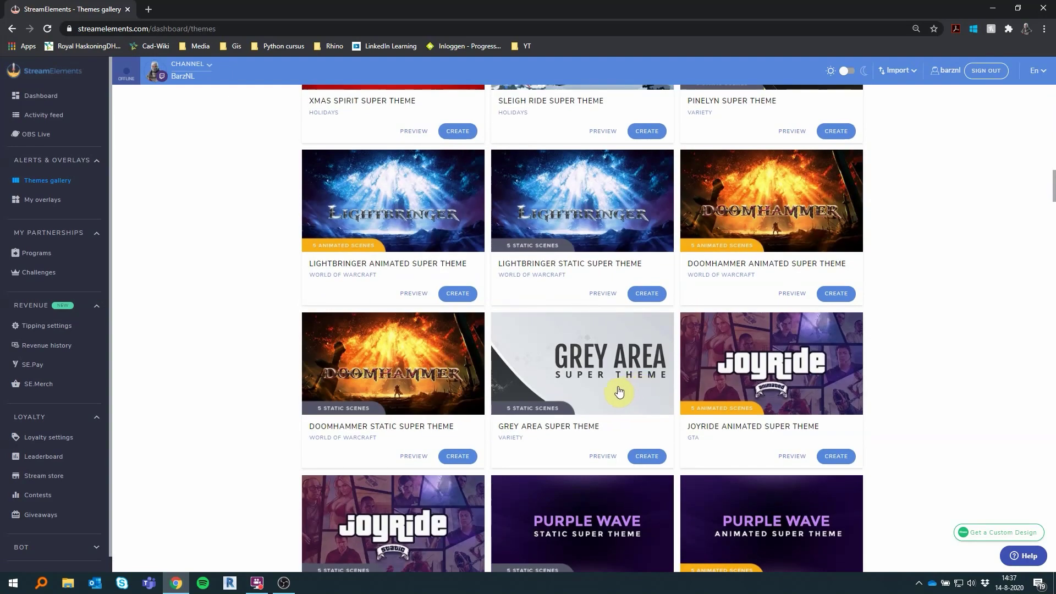
{"action": "left_click", "coordinate": [618, 391]}
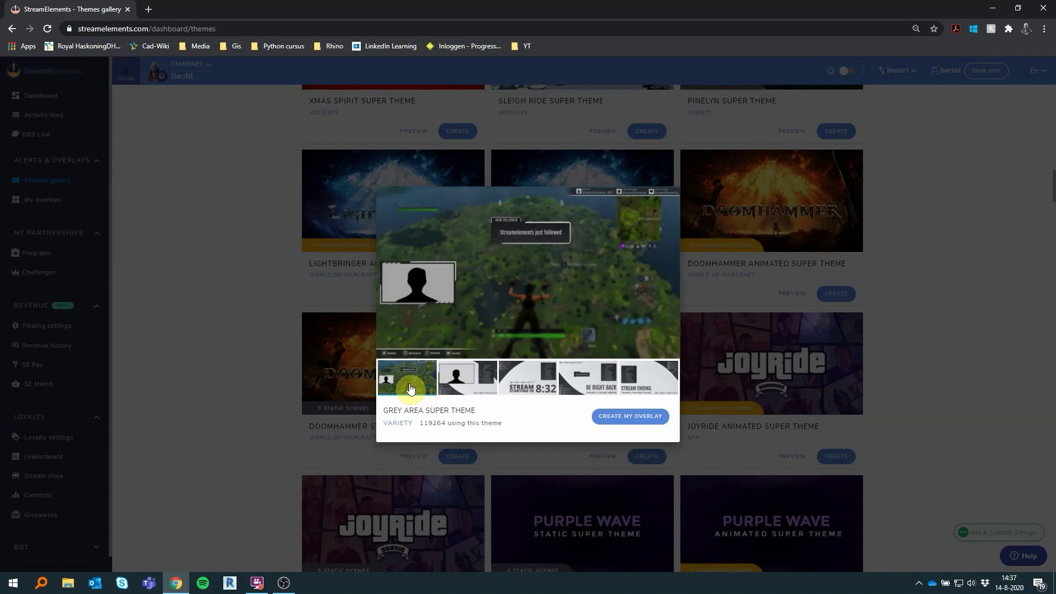
{"action": "mouse_move", "coordinate": [483, 242]}
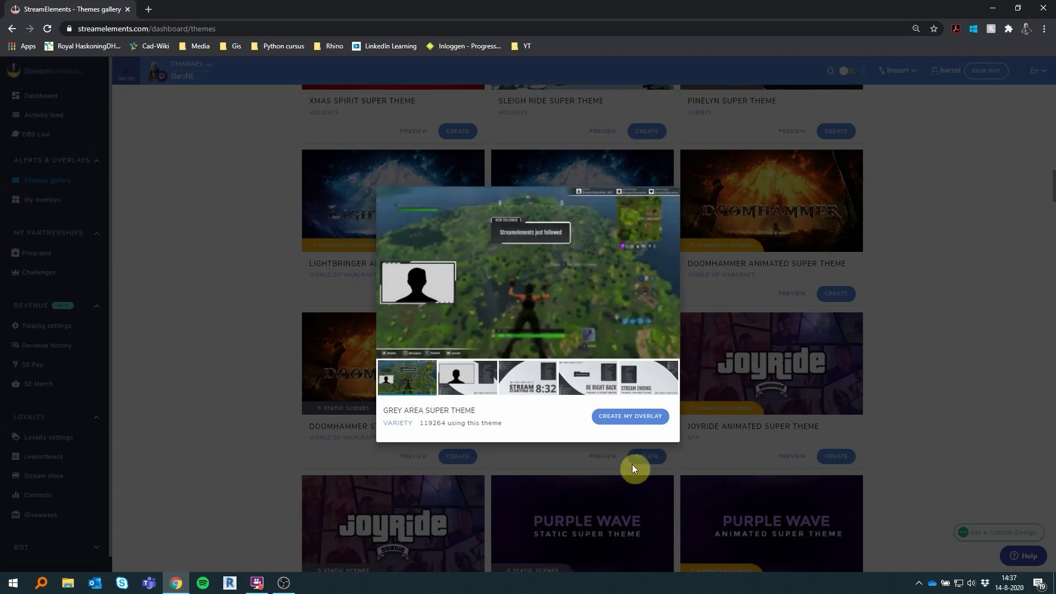
{"action": "left_click", "coordinate": [626, 419]}
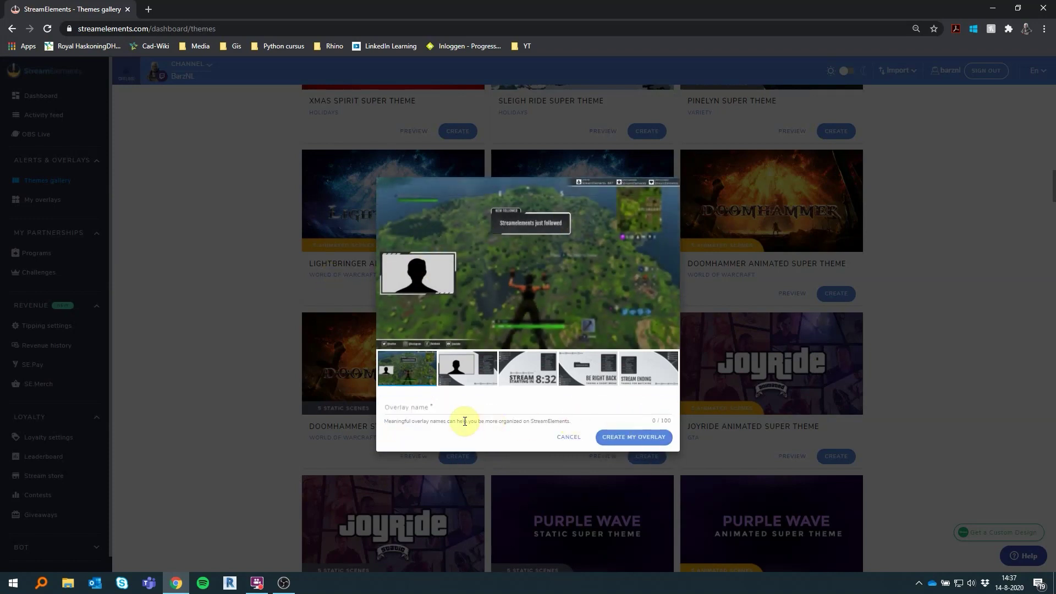
{"action": "left_click", "coordinate": [458, 412]}
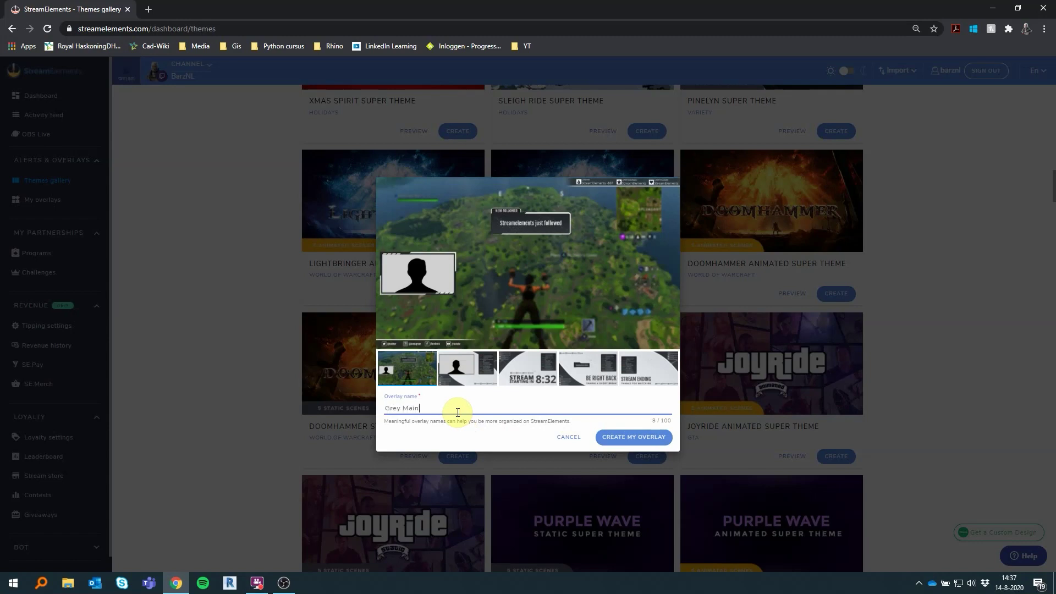
{"action": "type", "text": "Grey Main"}
{"action": "left_click", "coordinate": [619, 438]}
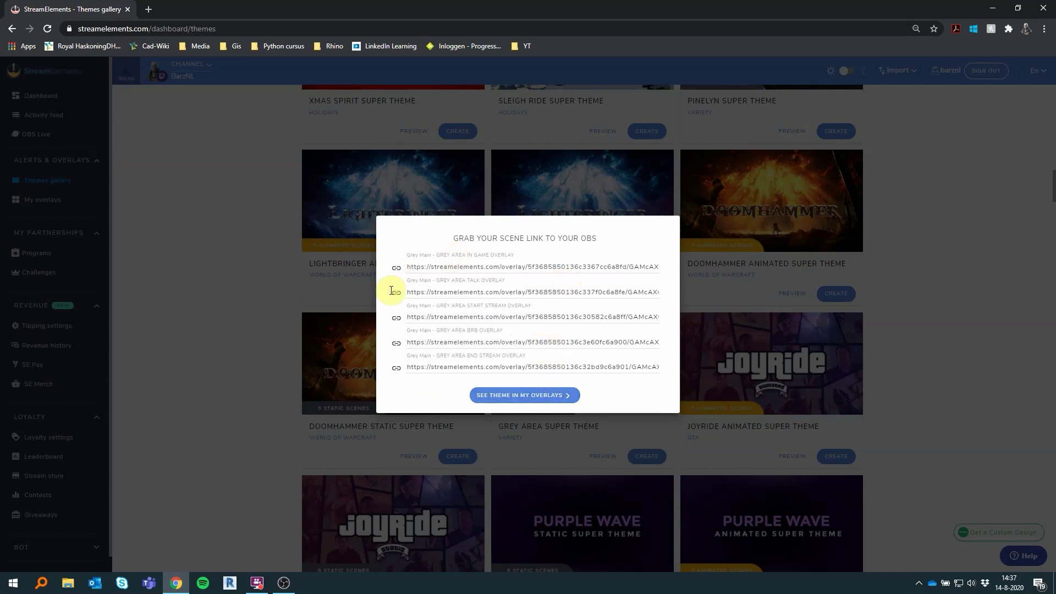
{"action": "left_click", "coordinate": [529, 395]}
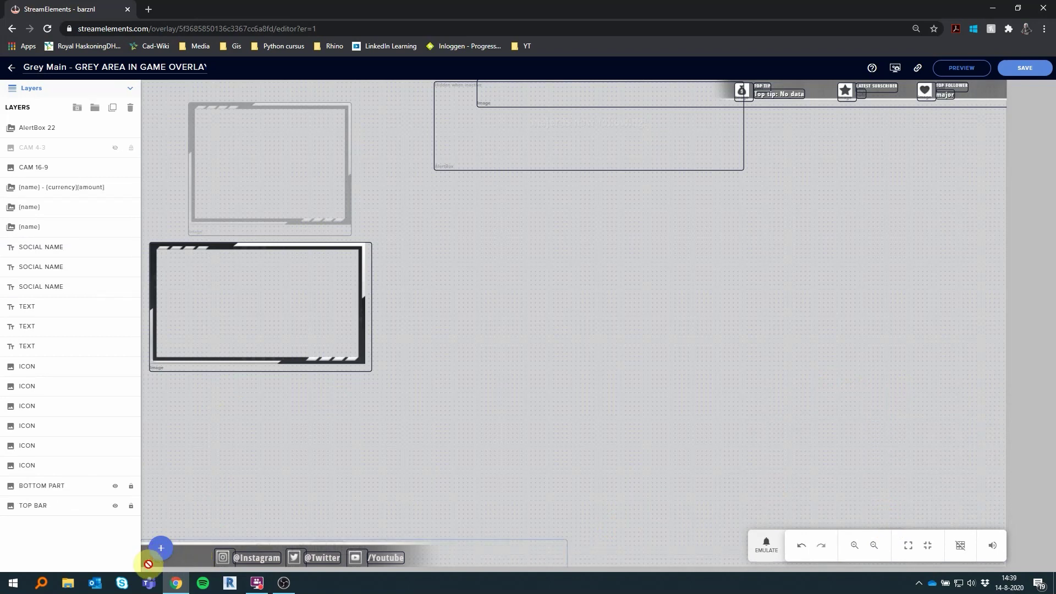
{"action": "left_click", "coordinate": [308, 556]}
{"action": "key", "text": "Delete"}
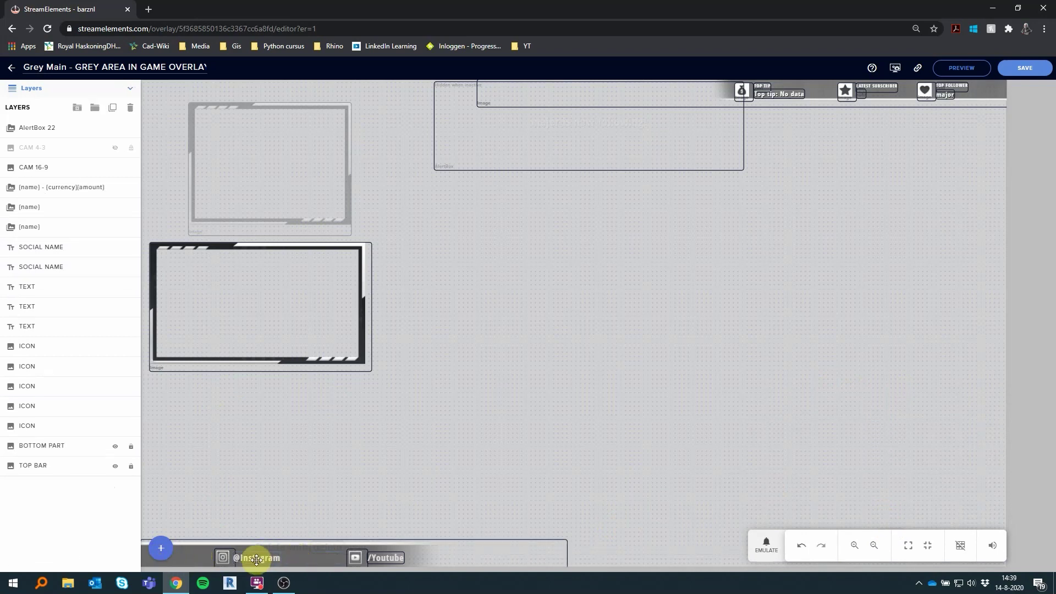
{"action": "left_click", "coordinate": [257, 559]}
{"action": "key", "text": "Delete"}
- Raise the /Youtube channel text's font size from 20 to 25 and nudge it slightly up
{"action": "left_click", "coordinate": [379, 558]}
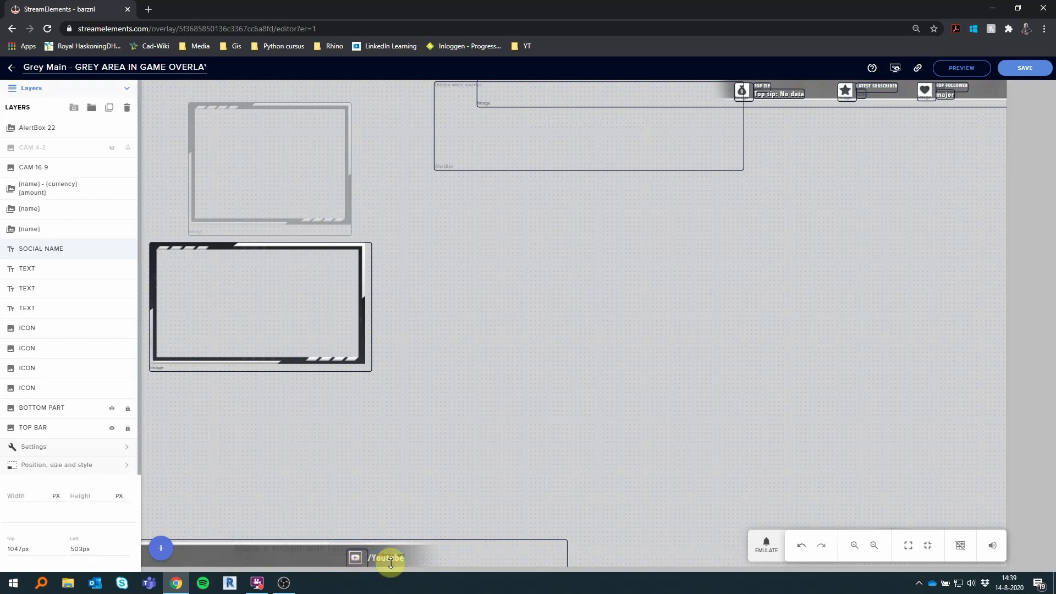
{"action": "left_click", "coordinate": [64, 444]}
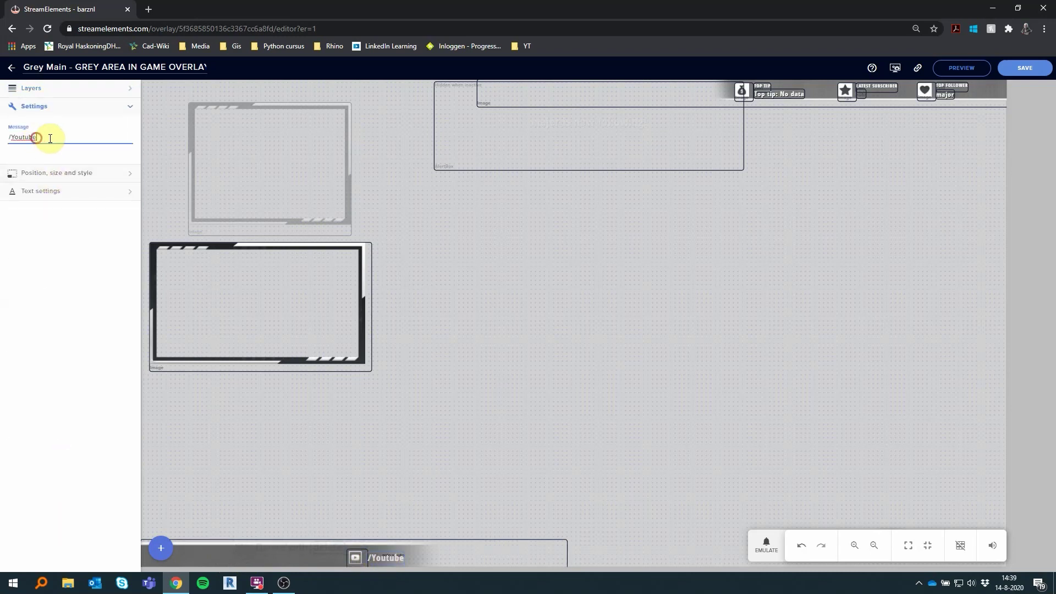
{"action": "left_click_drag", "start_coordinate": [43, 137], "coordinate": [11, 143]}
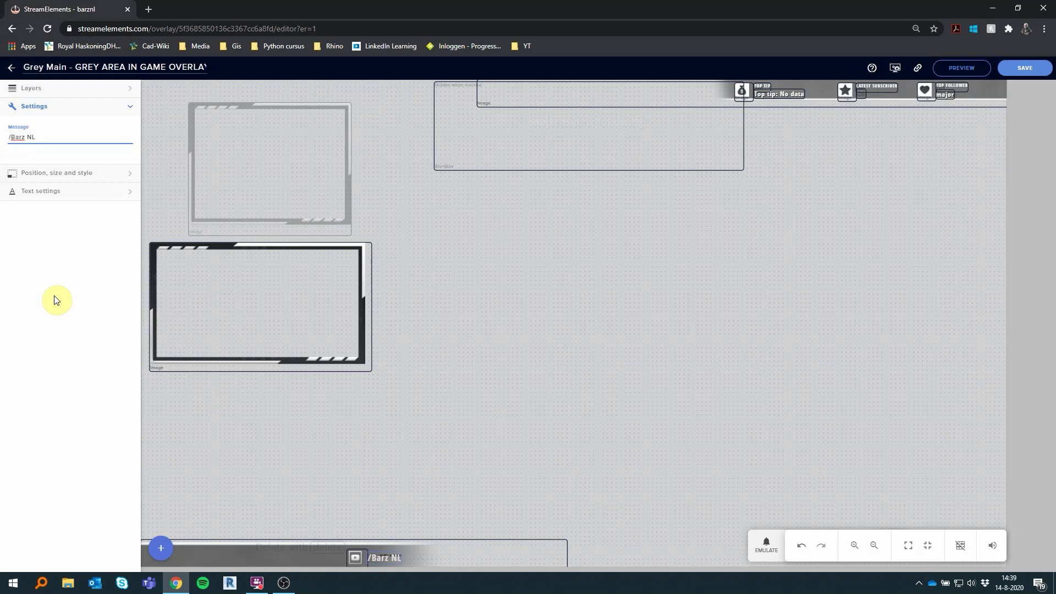
{"action": "left_click", "coordinate": [73, 173]}
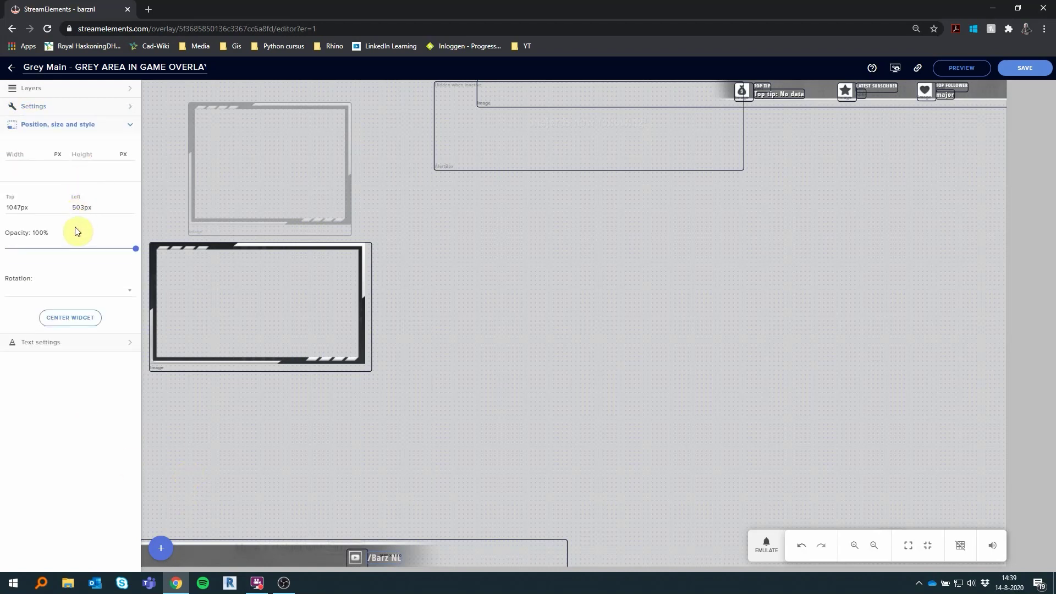
{"action": "left_click", "coordinate": [63, 342]}
{"action": "left_click_drag", "start_coordinate": [36, 293], "coordinate": [19, 292]}
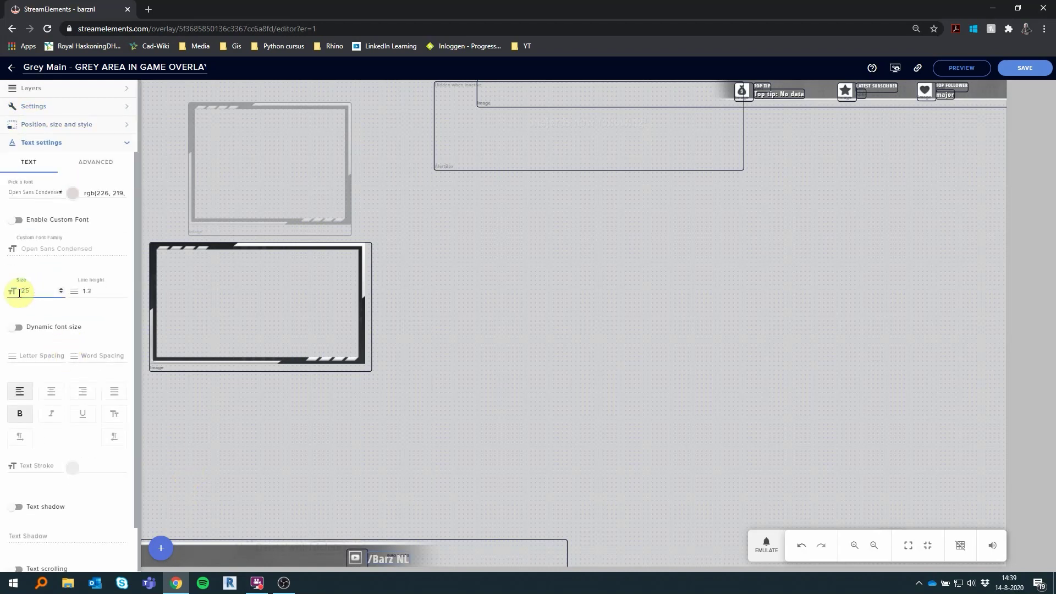
{"action": "type", "text": "25"}
{"action": "left_click_drag", "start_coordinate": [368, 559], "coordinate": [379, 554]}
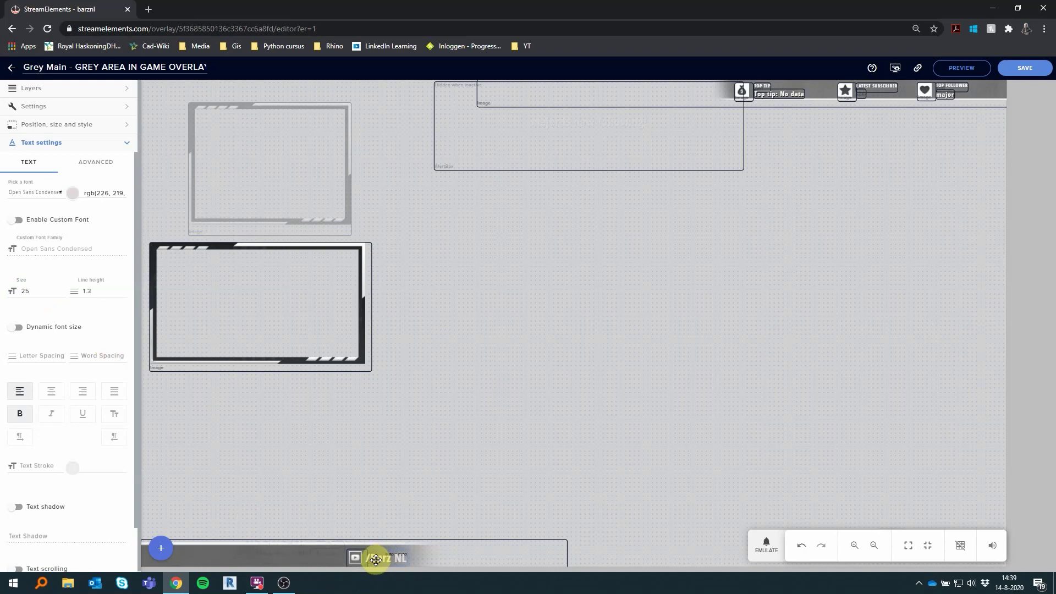
{"action": "left_click", "coordinate": [370, 477]}
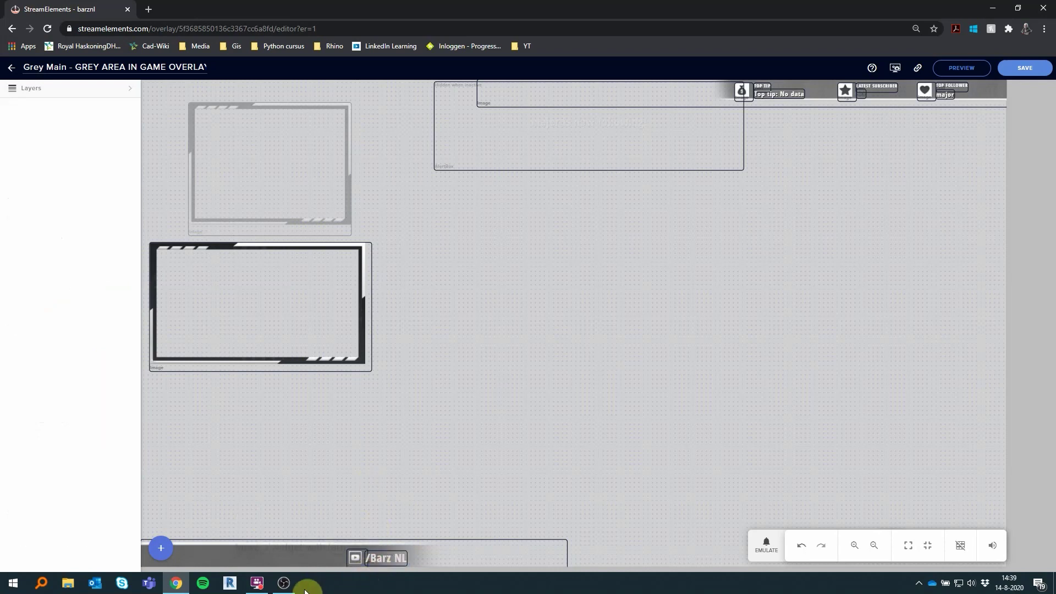
- Check the alerts bar and bottom bar settings, then move the webcam frame to the canvas bottom
{"action": "left_click", "coordinate": [884, 95]}
{"action": "left_click", "coordinate": [564, 559]}
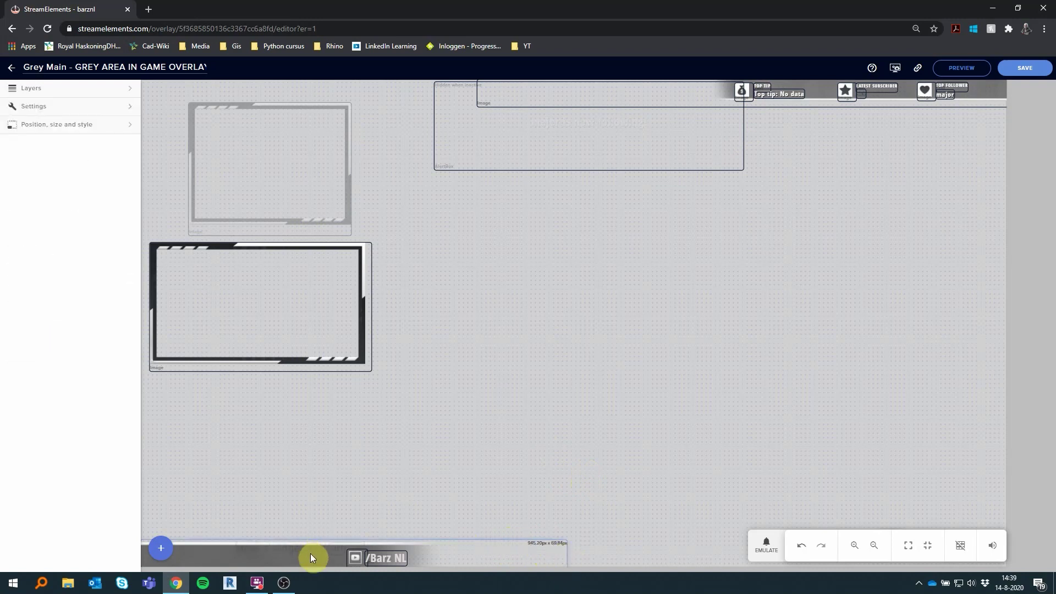
{"action": "left_click", "coordinate": [53, 91]}
{"action": "left_click", "coordinate": [55, 91]}
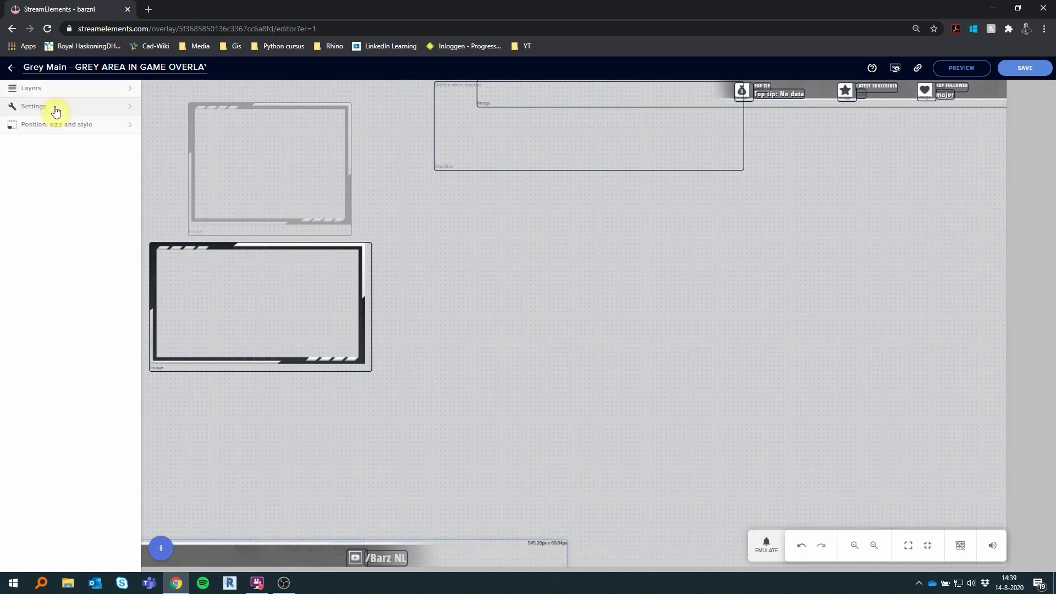
{"action": "left_click", "coordinate": [52, 107]}
{"action": "left_click", "coordinate": [56, 206]}
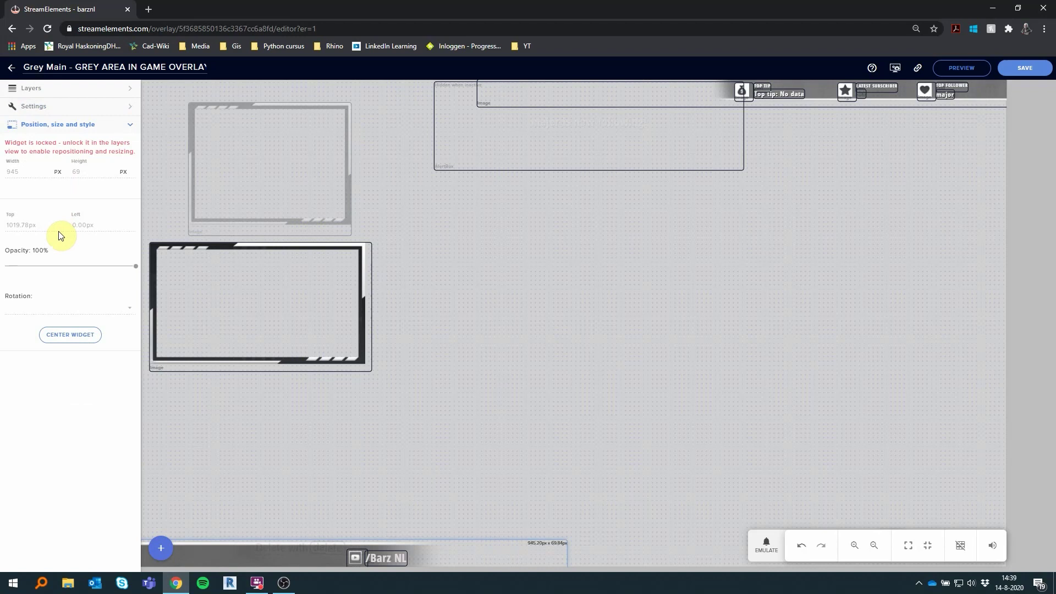
{"action": "left_click", "coordinate": [323, 522]}
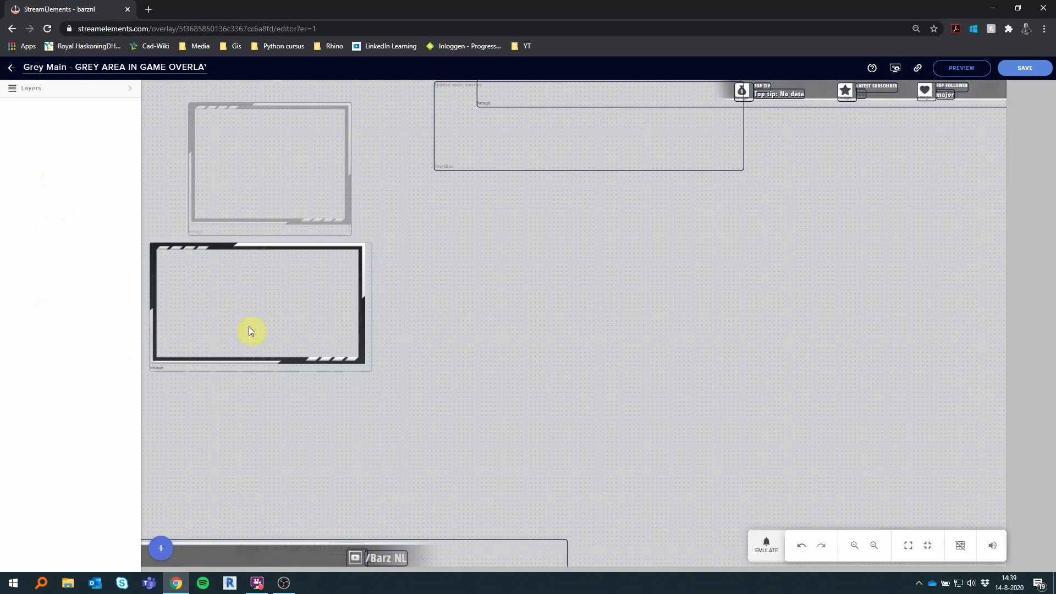
{"action": "left_click_drag", "start_coordinate": [265, 251], "coordinate": [260, 411]}
- Shift the /Barz NL text right and copy the in-game overlay's URL
{"action": "left_click", "coordinate": [471, 455]}
{"action": "mouse_move", "coordinate": [370, 556]}
{"action": "left_mouse_down"}
{"action": "mouse_move", "coordinate": [401, 556]}
{"action": "mouse_move", "coordinate": [353, 556]}
{"action": "mouse_move", "coordinate": [381, 558]}
{"action": "left_mouse_up"}
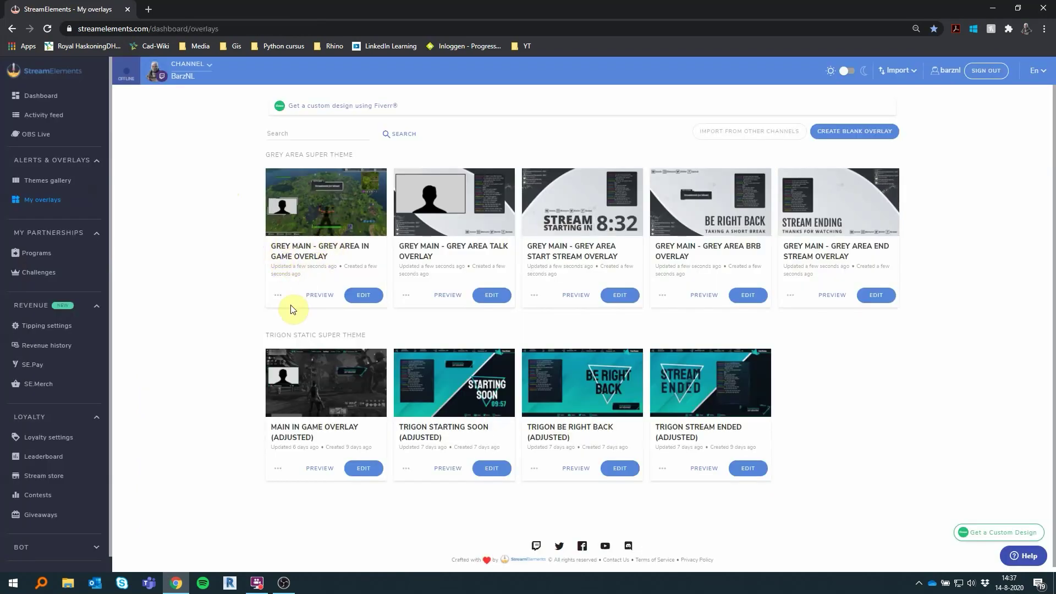
{"action": "left_click", "coordinate": [277, 297]}
{"action": "left_click", "coordinate": [301, 319]}
- Add a browser source named 'Twitch Overlay Gray Main' to New Scene
{"action": "left_click", "coordinate": [282, 582]}
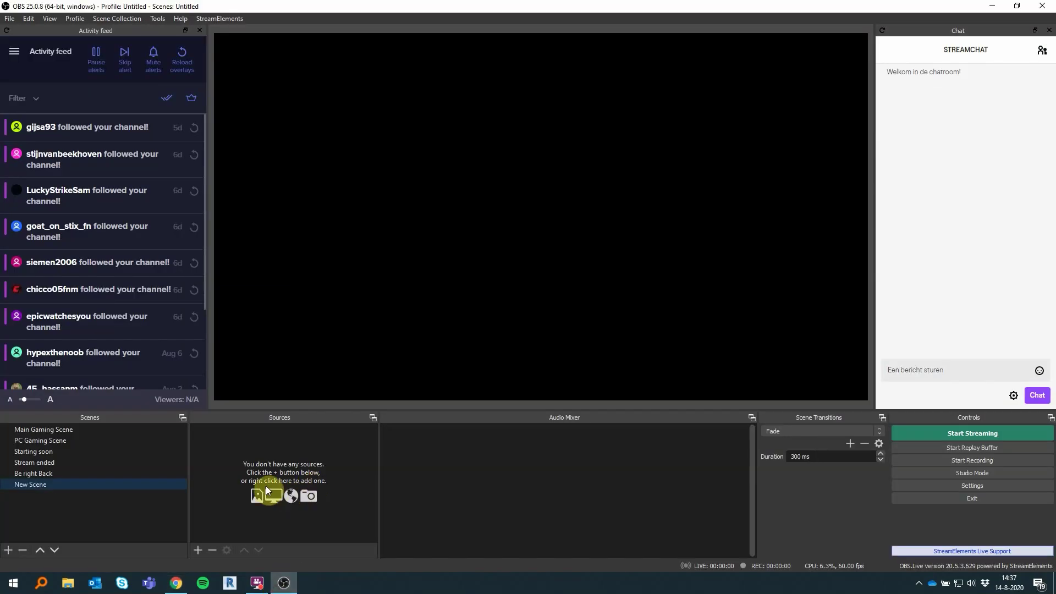
{"action": "left_click", "coordinate": [199, 551]}
{"action": "left_click", "coordinate": [259, 394]}
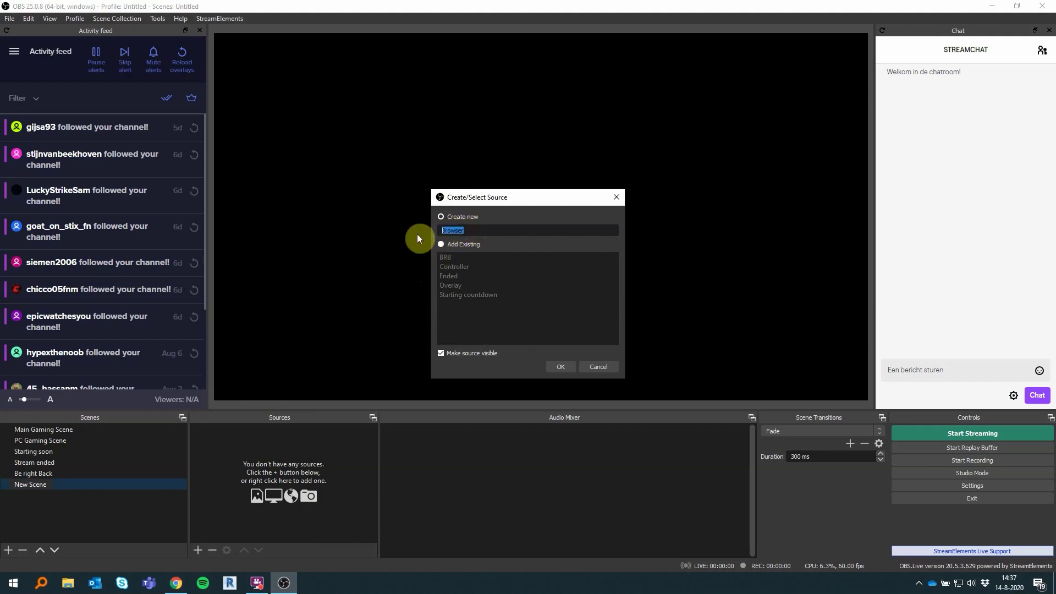
{"action": "type", "text": "Twitch Overlay Gray Main"}
{"action": "left_click", "coordinate": [555, 366]}
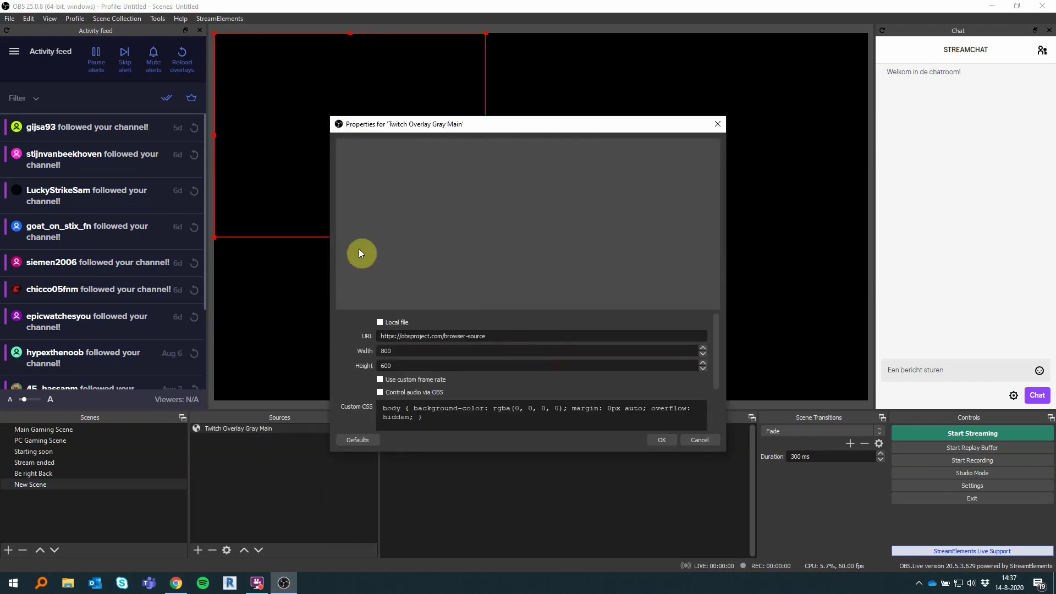
- Paste the StreamElements overlay URL and set the source size to 1920×1080
{"action": "left_click_drag", "start_coordinate": [500, 336], "coordinate": [381, 336]}
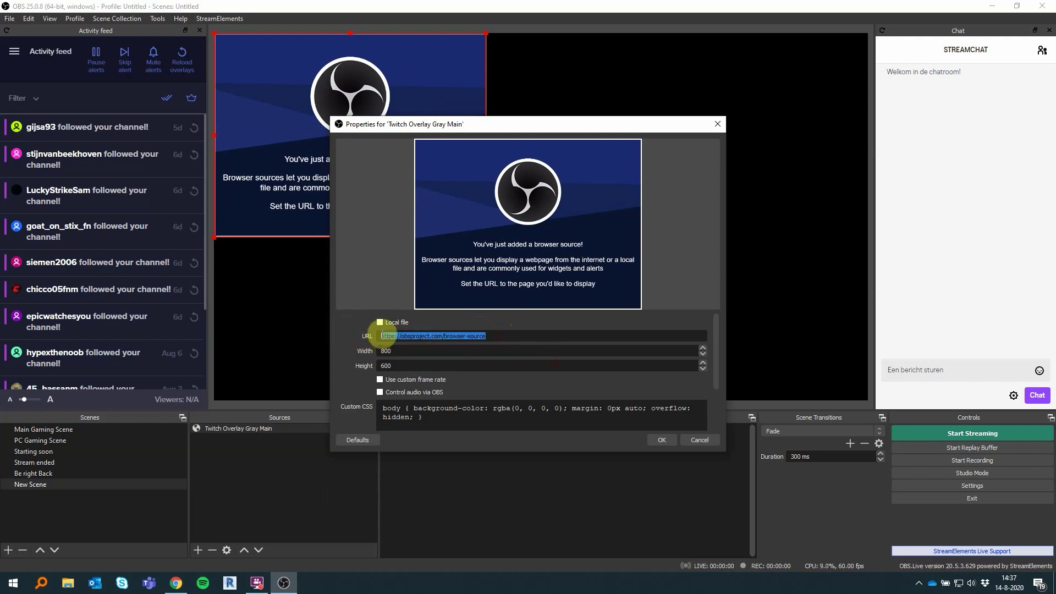
{"action": "key", "text": "ctrl+v"}
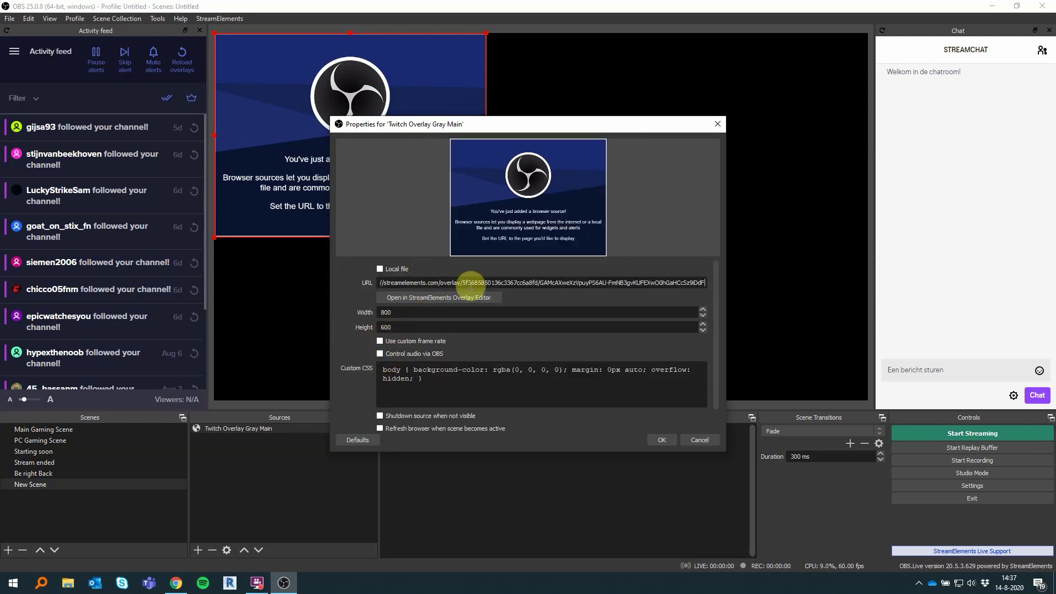
{"action": "left_click", "coordinate": [397, 317]}
{"action": "left_click_drag", "start_coordinate": [409, 312], "coordinate": [358, 313]}
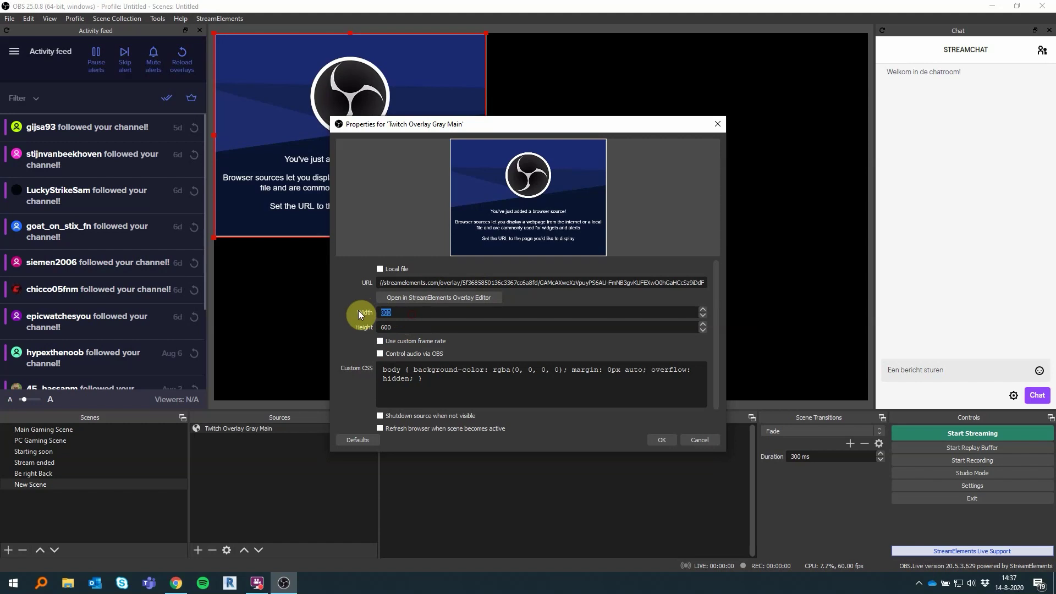
{"action": "type", "text": "1920"}
{"action": "key", "text": "Tab"}
{"action": "type", "text": "1080"}
{"action": "left_click", "coordinate": [662, 441]}
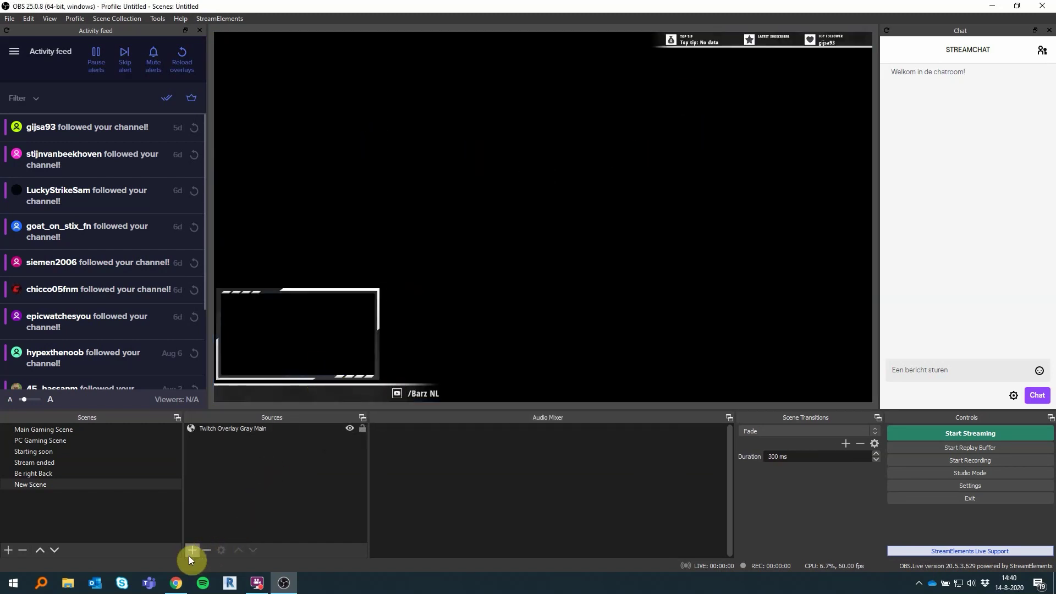
- Open gamepadviewer.com and set Currently Viewing to Player 1
{"action": "left_click", "coordinate": [176, 582]}
{"action": "type", "text": "gamepad"}
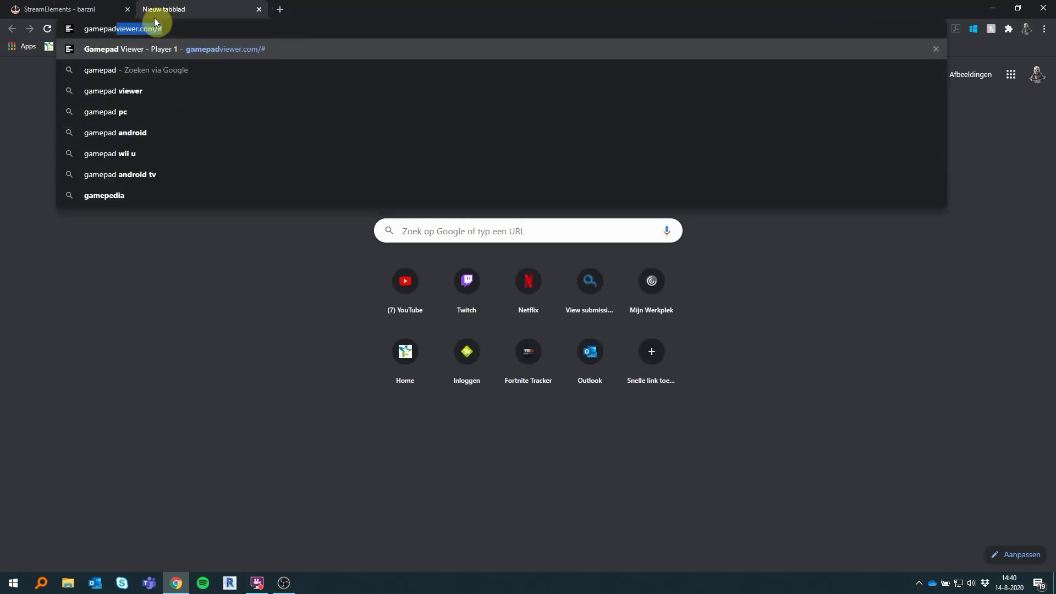
{"action": "key", "text": "Return"}
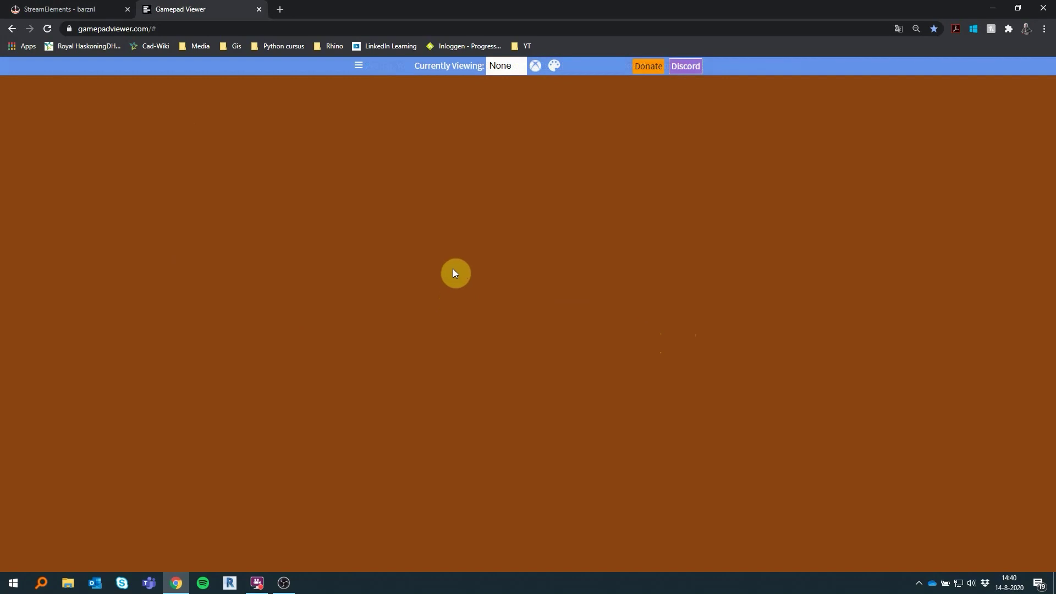
{"action": "left_click", "coordinate": [510, 76]}
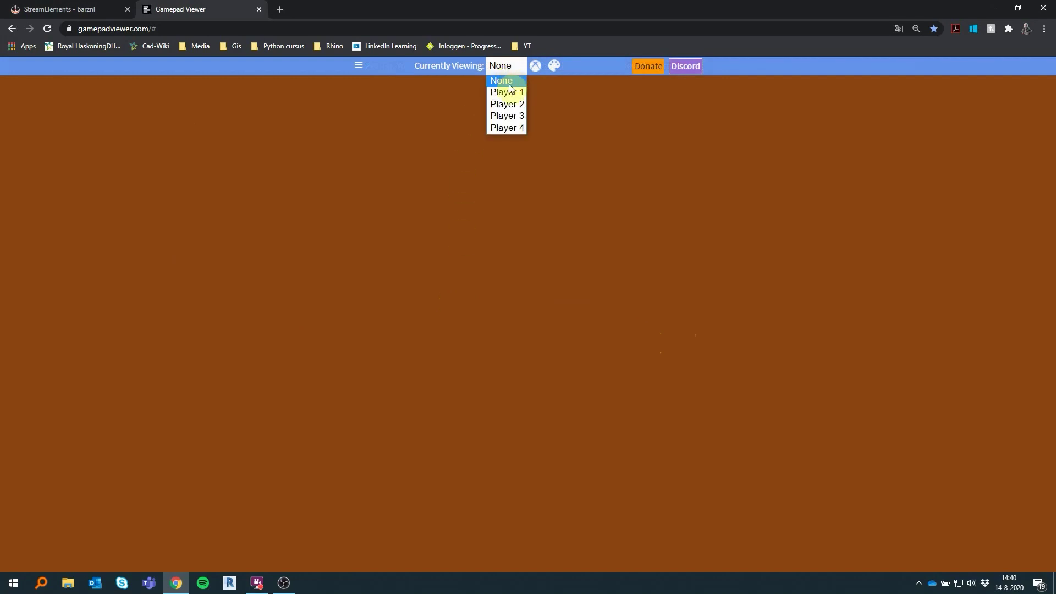
{"action": "left_click", "coordinate": [511, 92]}
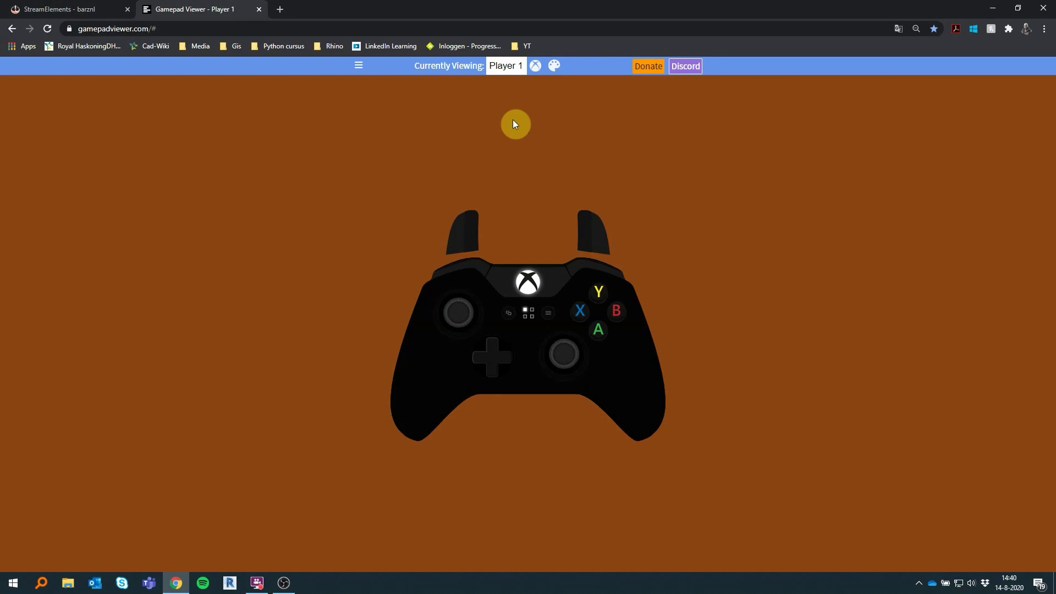
- Try the PlayStation 4 and PlayStation 3 controllers, settling on PlayStation 4 (White)
{"action": "left_click", "coordinate": [538, 69]}
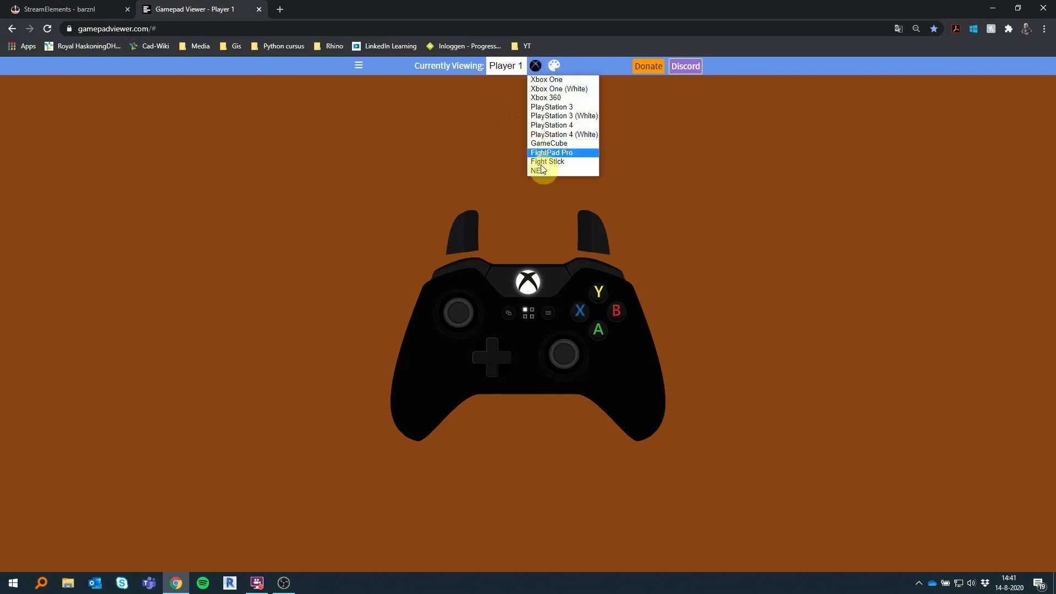
{"action": "left_click", "coordinate": [560, 126]}
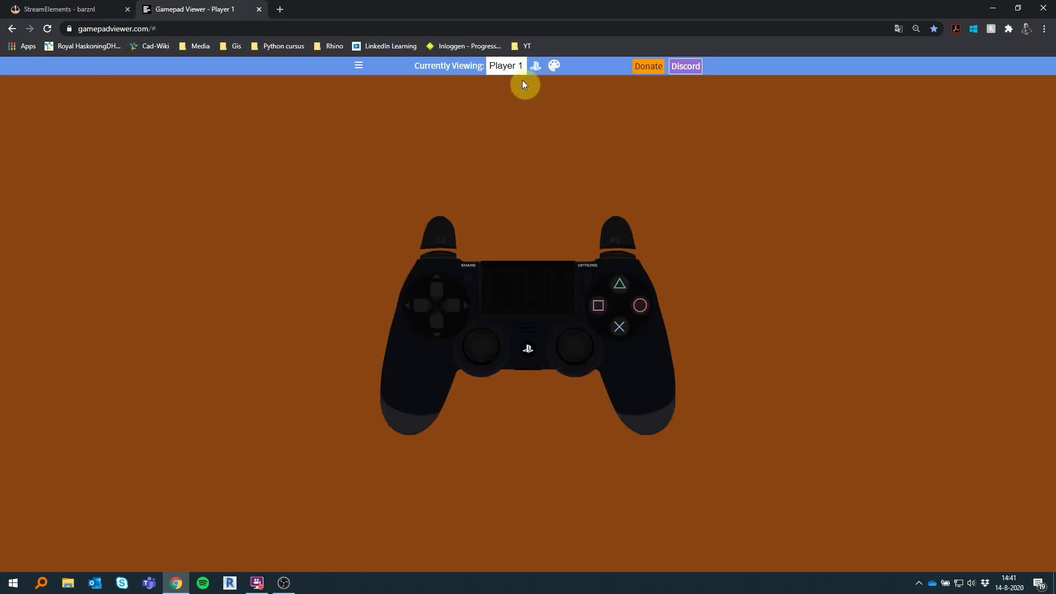
{"action": "left_click", "coordinate": [536, 66]}
{"action": "left_click", "coordinate": [560, 110]}
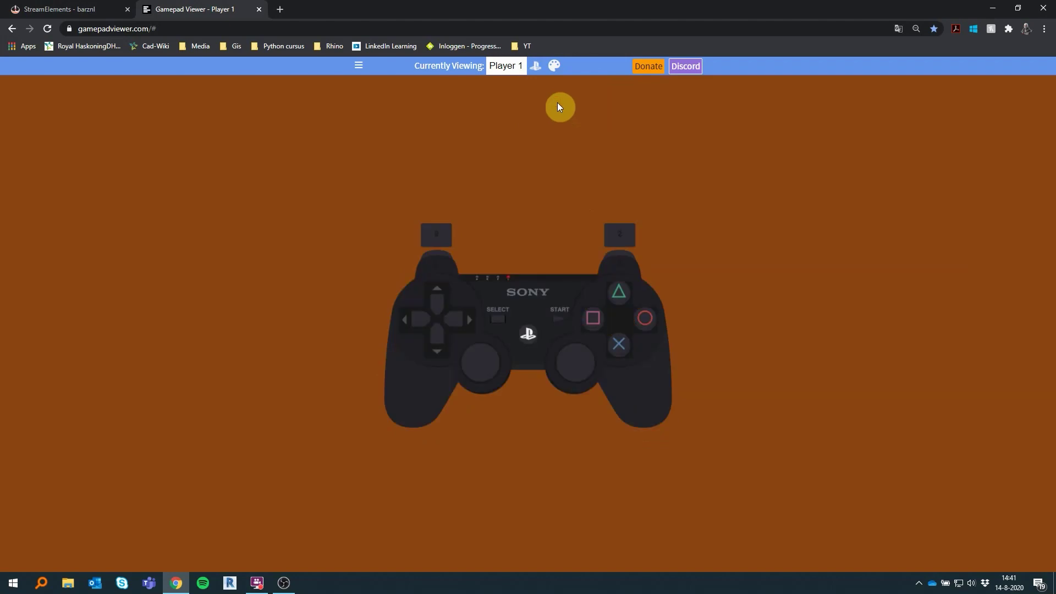
{"action": "left_click", "coordinate": [539, 71]}
{"action": "left_click", "coordinate": [559, 130]}
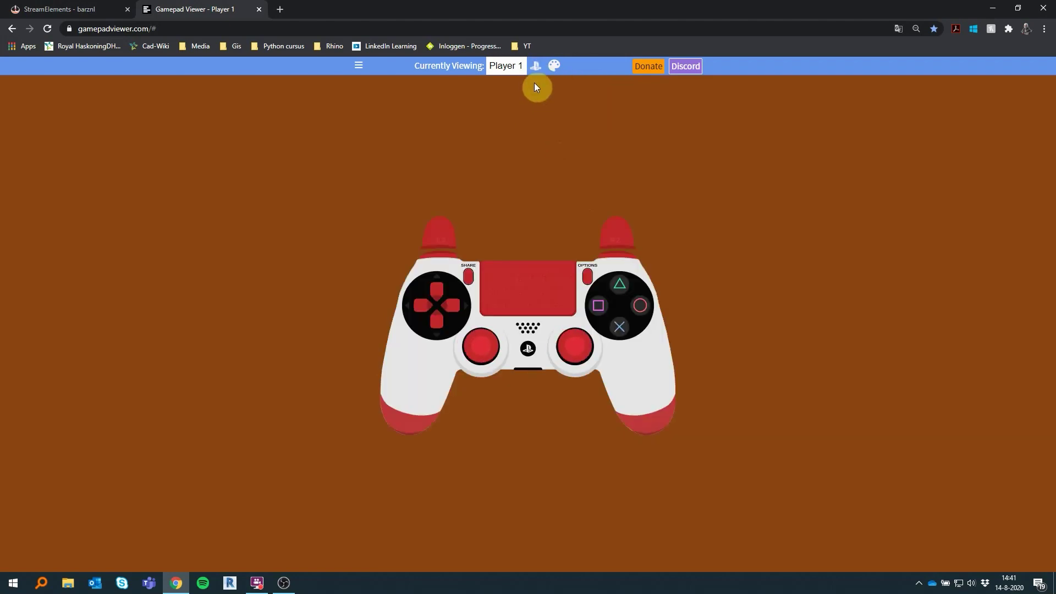
{"action": "left_click", "coordinate": [359, 67]}
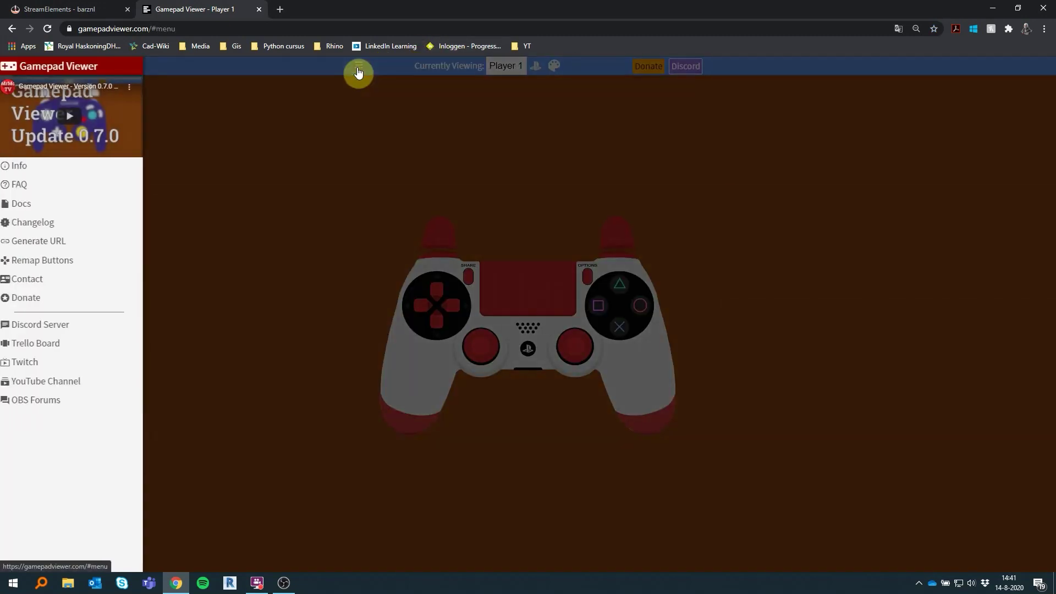
{"action": "left_click", "coordinate": [59, 243]}
{"action": "left_click", "coordinate": [546, 166]}
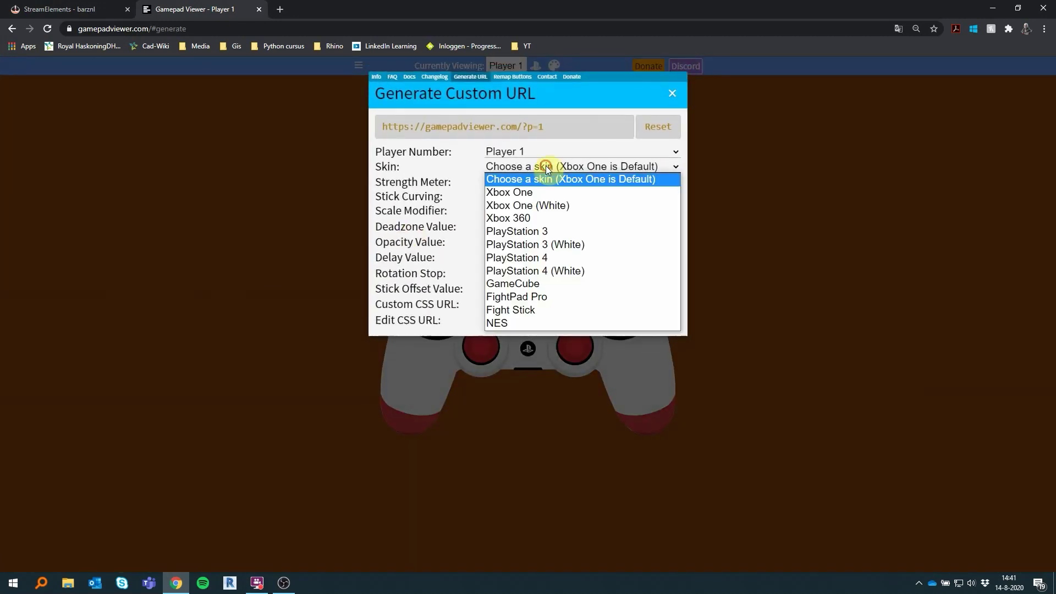
{"action": "left_click", "coordinate": [562, 257]}
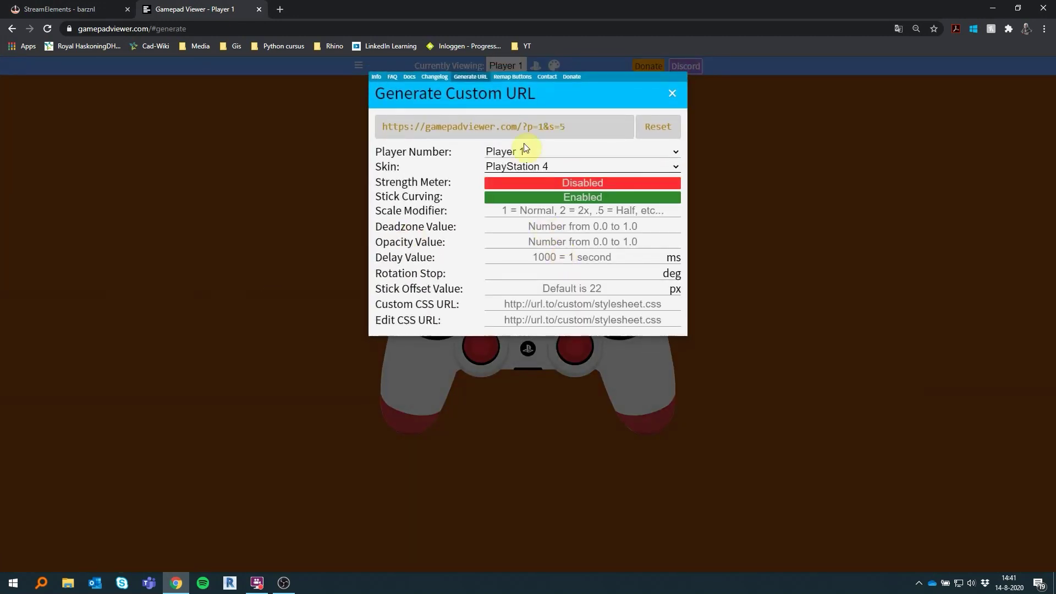
{"action": "left_click", "coordinate": [507, 133]}
- Add a new browser source named 'Controller inputs' to New Scene
{"action": "left_click", "coordinate": [284, 583]}
{"action": "left_click", "coordinate": [191, 550]}
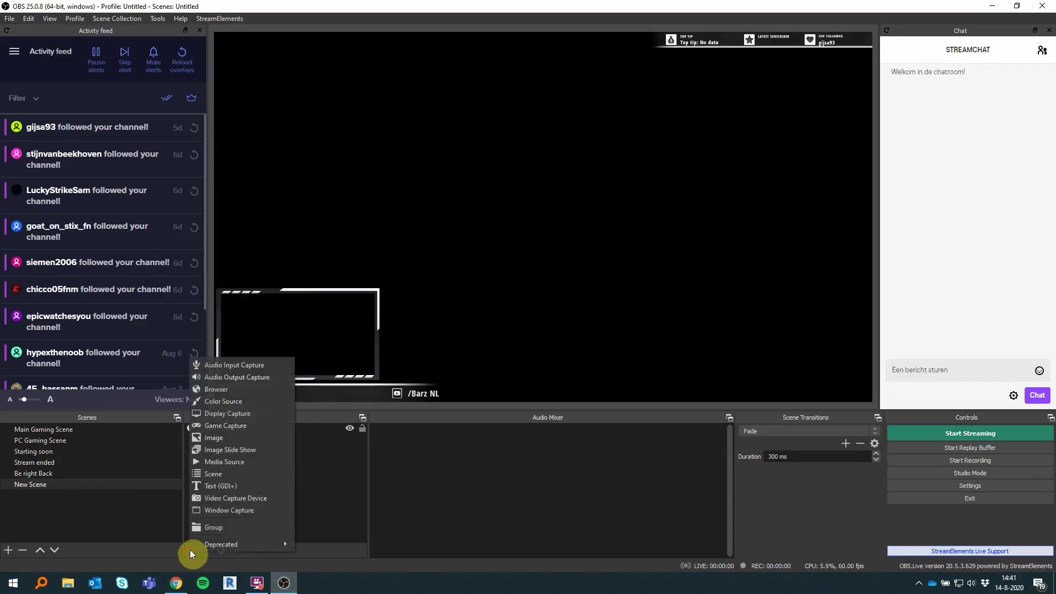
{"action": "left_click", "coordinate": [215, 392]}
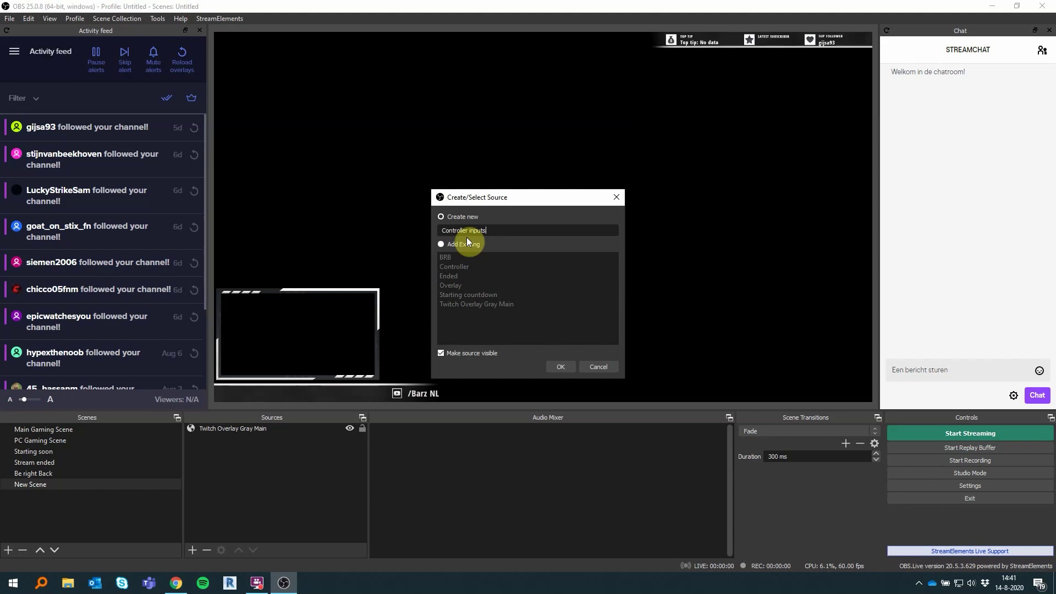
{"action": "left_click", "coordinate": [571, 363]}
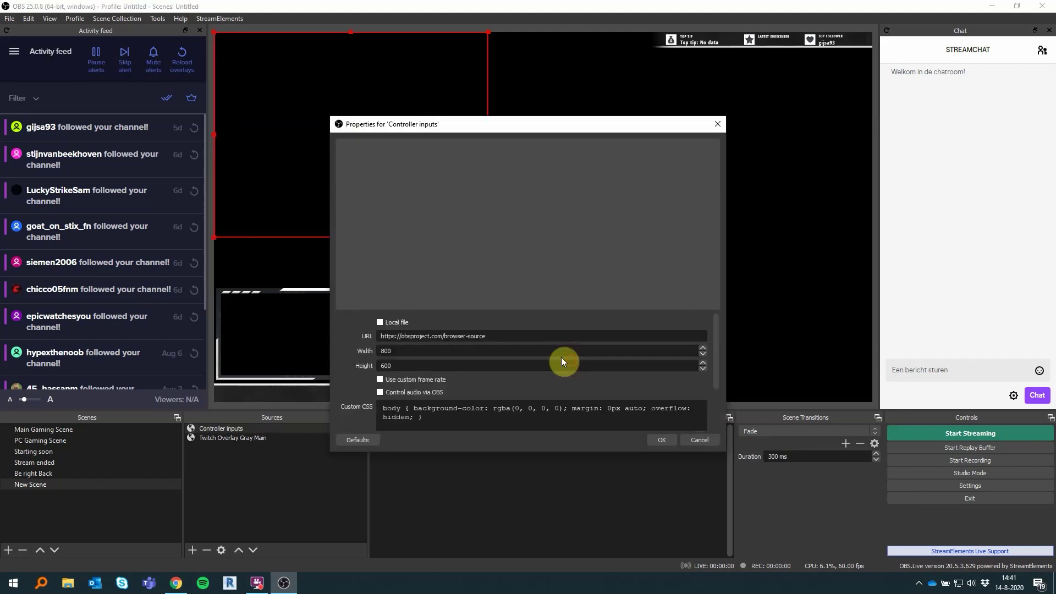
- Point it at the copied Gamepad Viewer URL and shrink the controller into the bottom-right corner
{"action": "left_click_drag", "start_coordinate": [487, 336], "coordinate": [379, 336]}
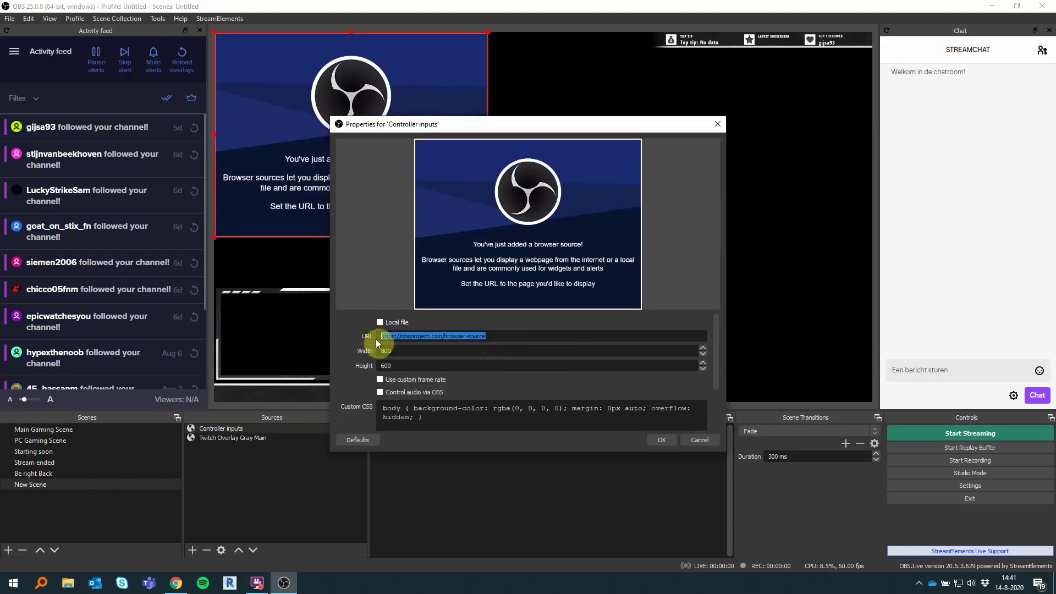
{"action": "key", "text": "ctrl+v"}
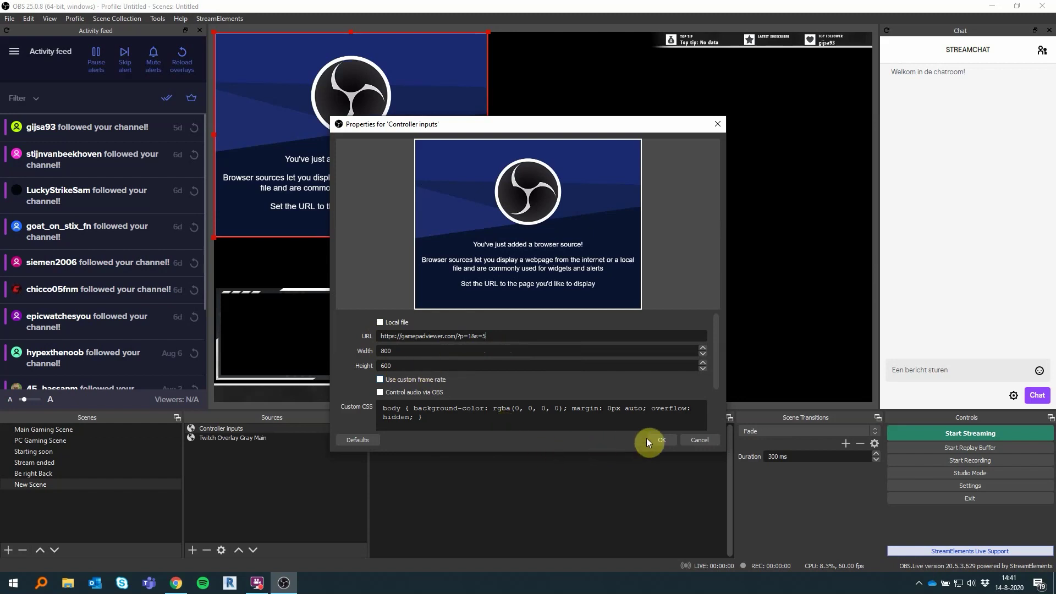
{"action": "left_click", "coordinate": [661, 440]}
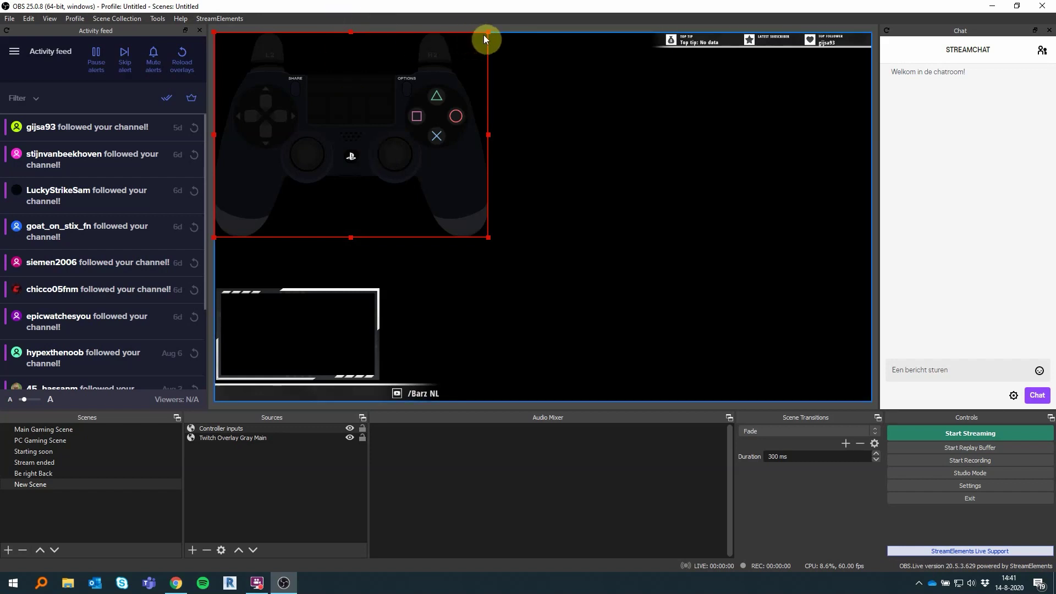
{"action": "left_click_drag", "start_coordinate": [489, 33], "coordinate": [338, 146]}
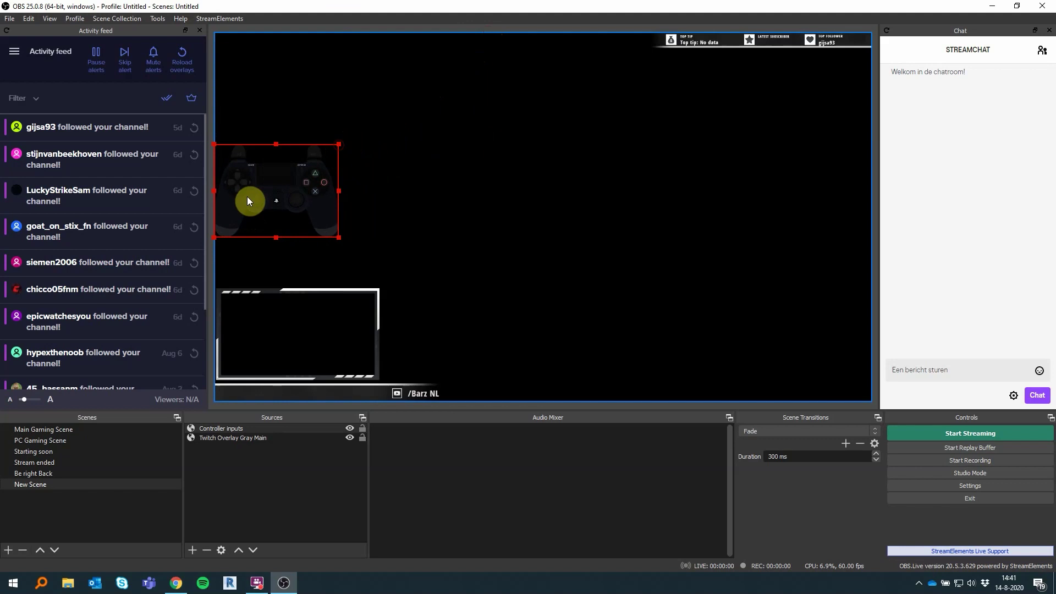
{"action": "left_click_drag", "start_coordinate": [246, 196], "coordinate": [772, 354]}
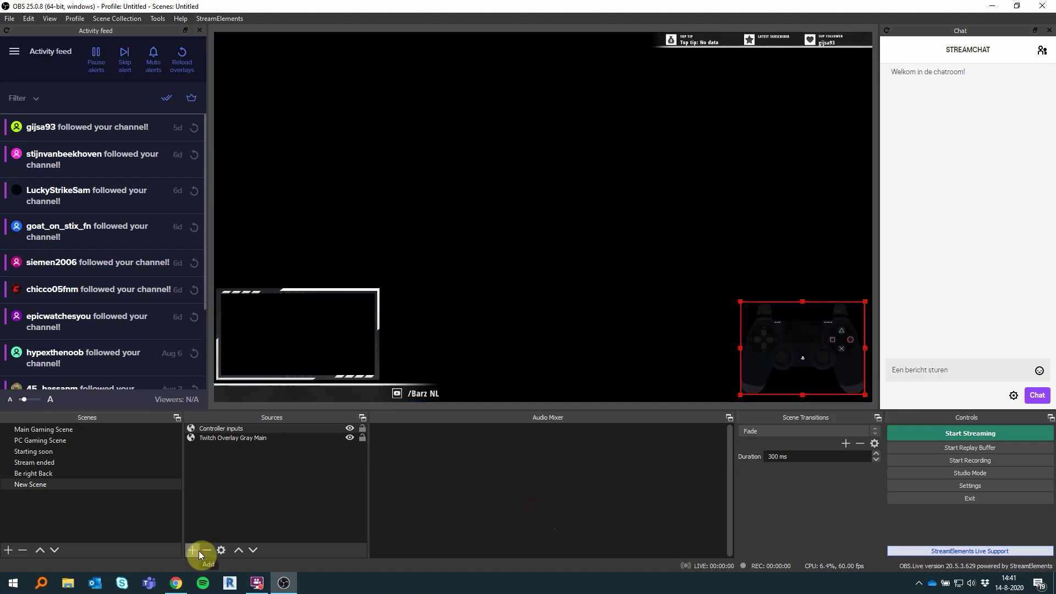
- Add the existing Video Capture Device source to the scene
{"action": "left_click", "coordinate": [192, 550]}
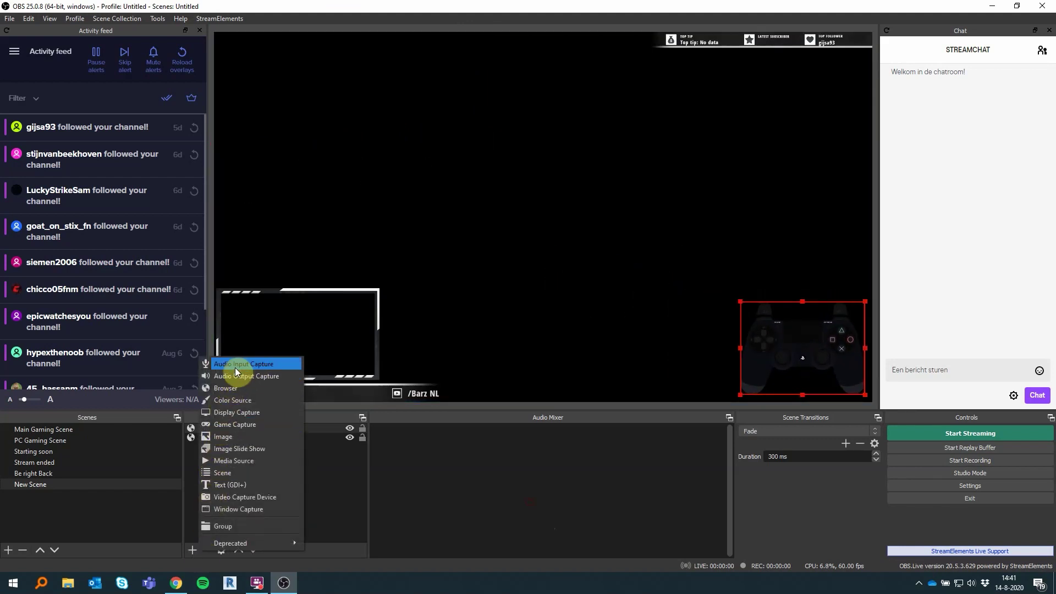
{"action": "left_click", "coordinate": [251, 500]}
{"action": "left_click", "coordinate": [440, 244]}
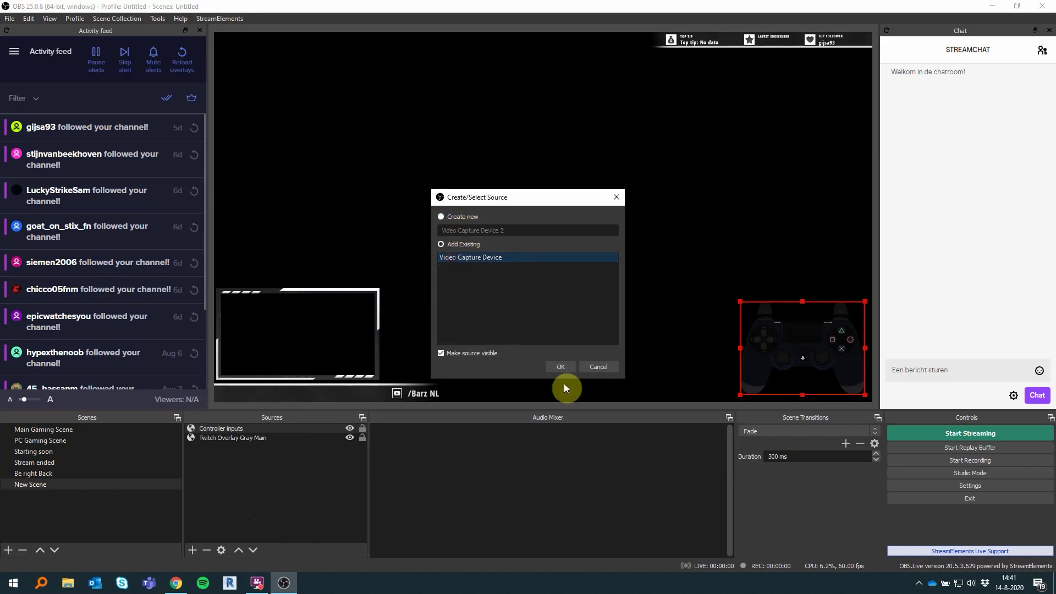
{"action": "left_click", "coordinate": [565, 369]}
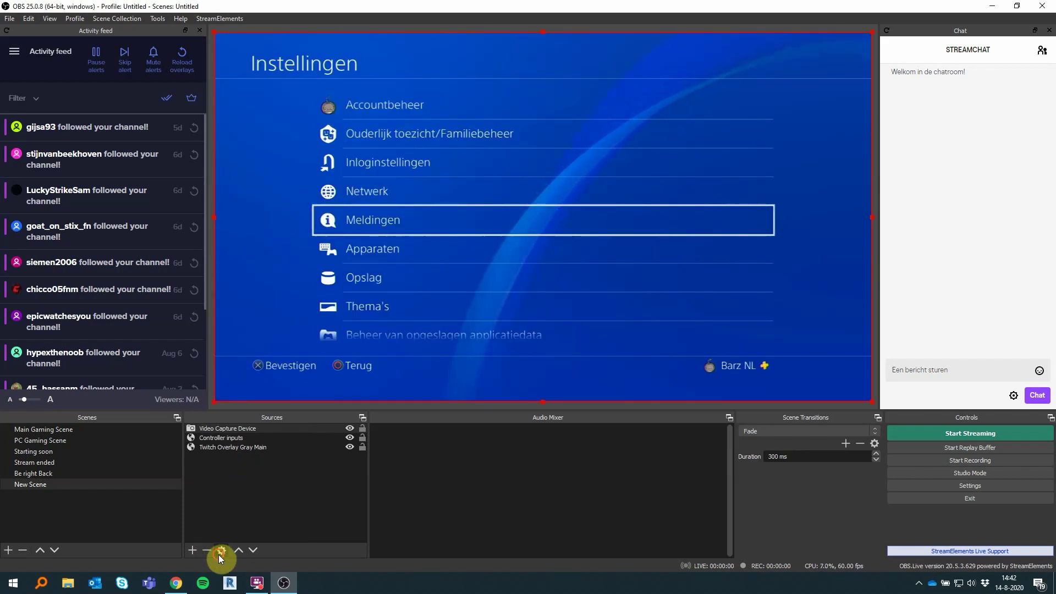
- Confirm the capture source's properties keep USB Video as the device
{"action": "double_click", "coordinate": [303, 400]}
{"action": "left_click", "coordinate": [421, 323]}
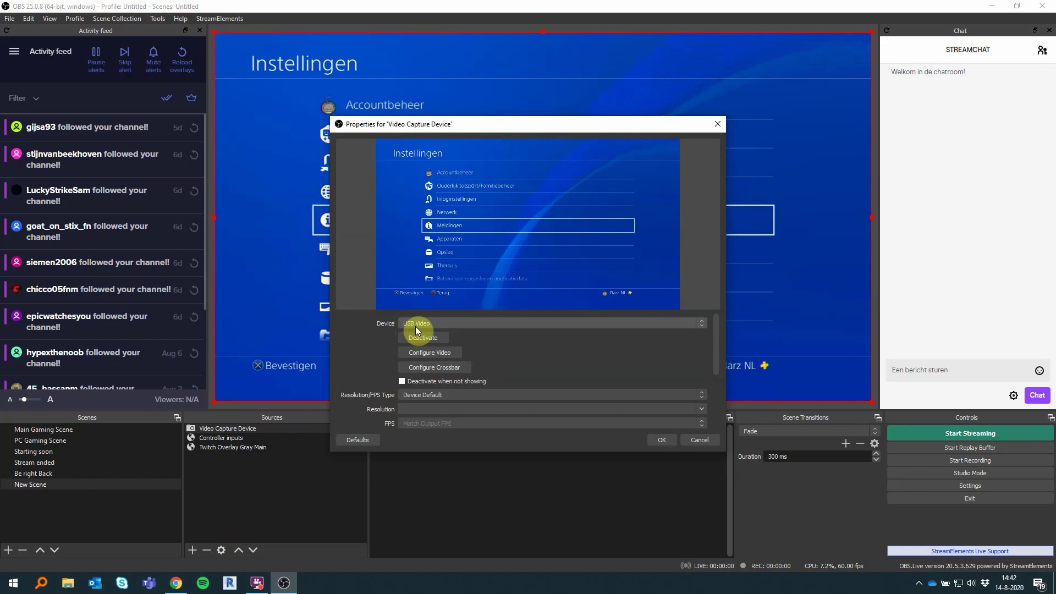
{"action": "left_click", "coordinate": [361, 343]}
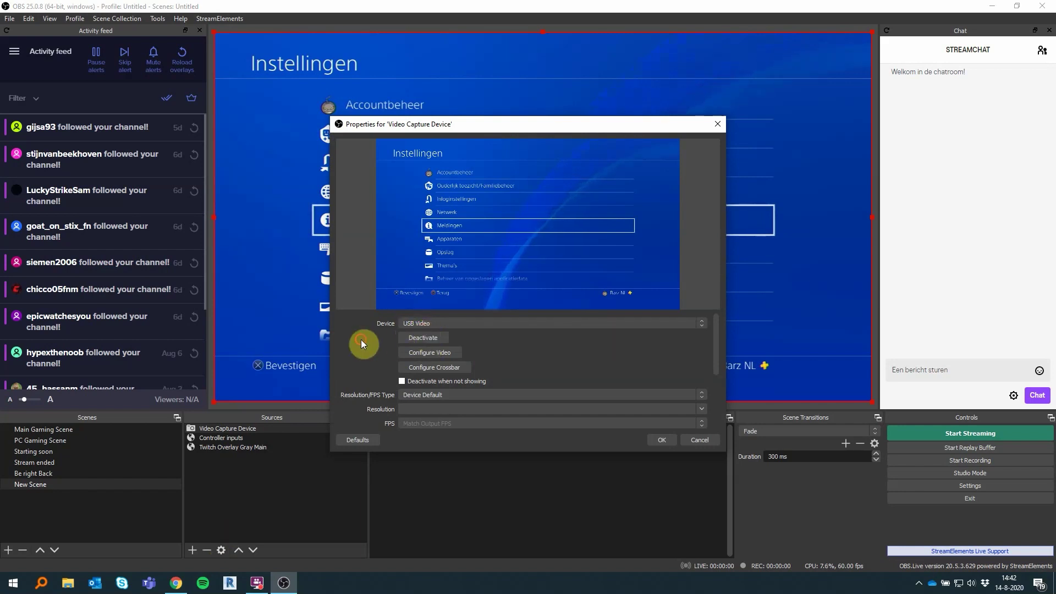
{"action": "scroll", "coordinate": [447, 377], "scroll_direction": "down", "scroll_amount": 5}
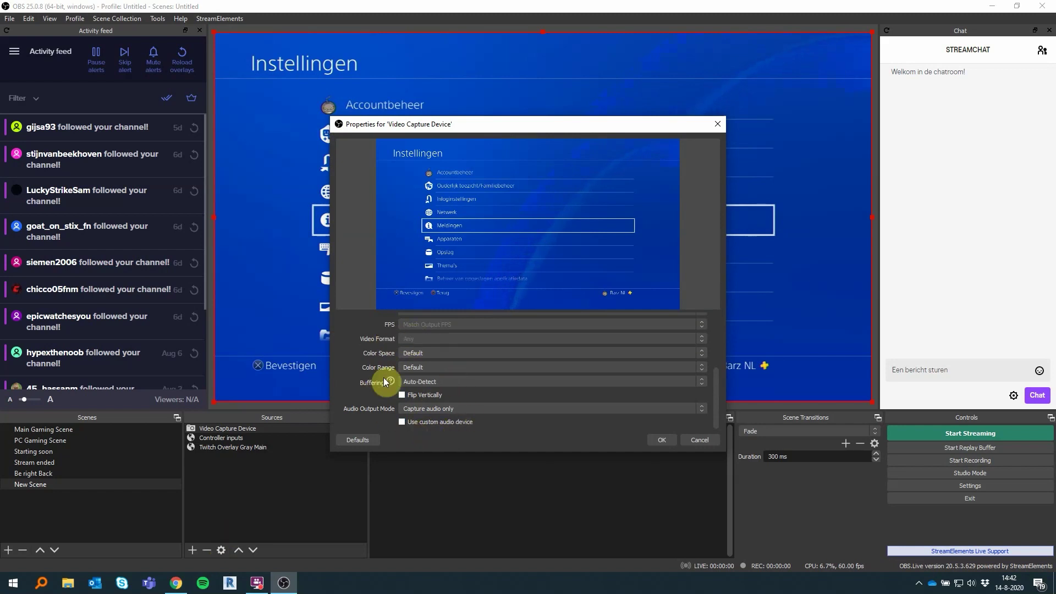
{"action": "left_click", "coordinate": [659, 440]}
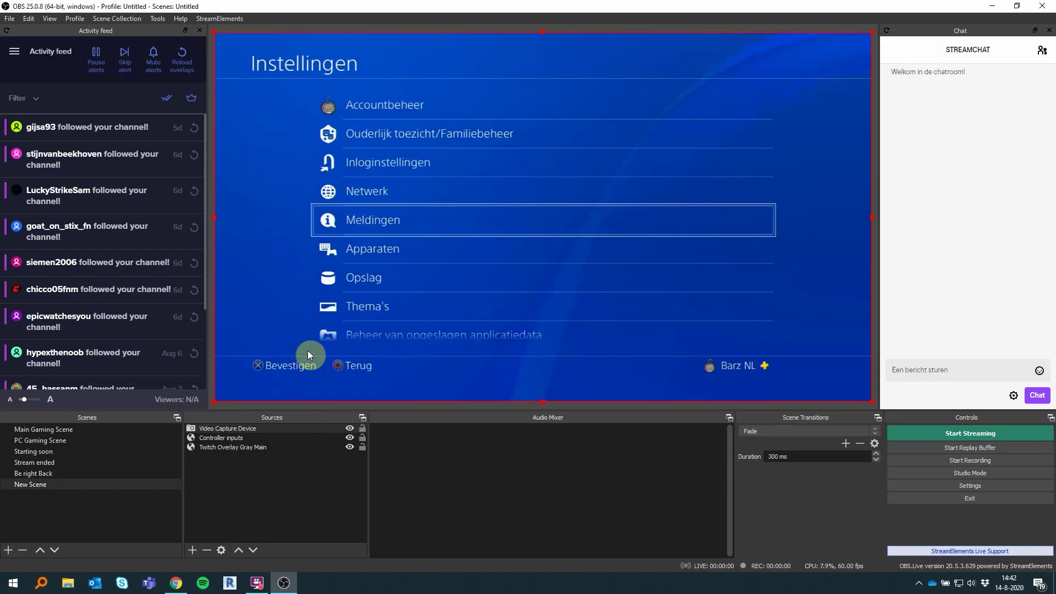
- Move the capture feed to the bottom of Sources and toggle the Twitch overlay and controller visibility
{"action": "left_click_drag", "start_coordinate": [211, 430], "coordinate": [210, 456]}
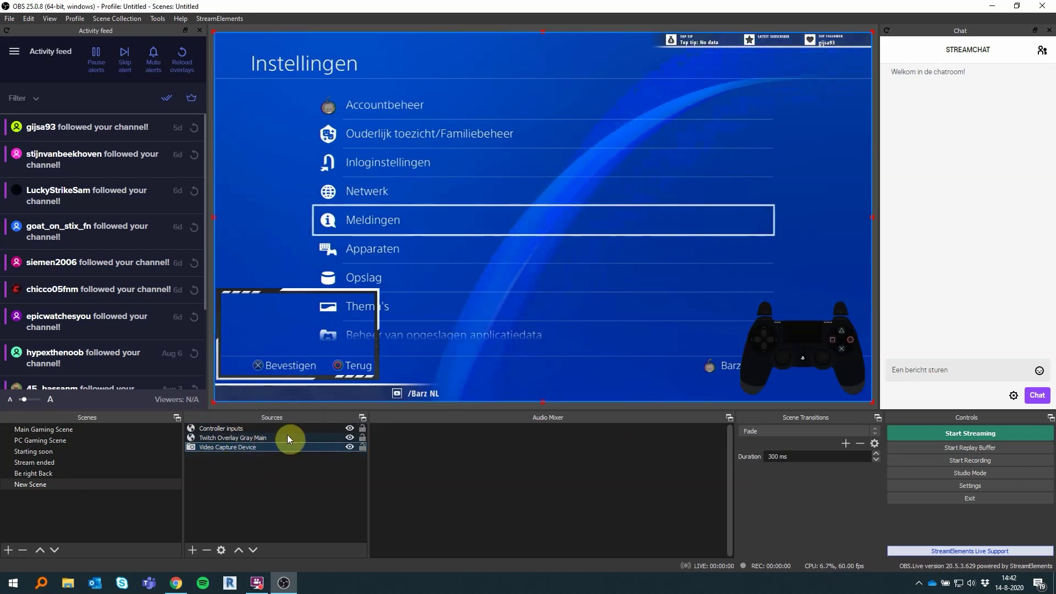
{"action": "left_click", "coordinate": [349, 439]}
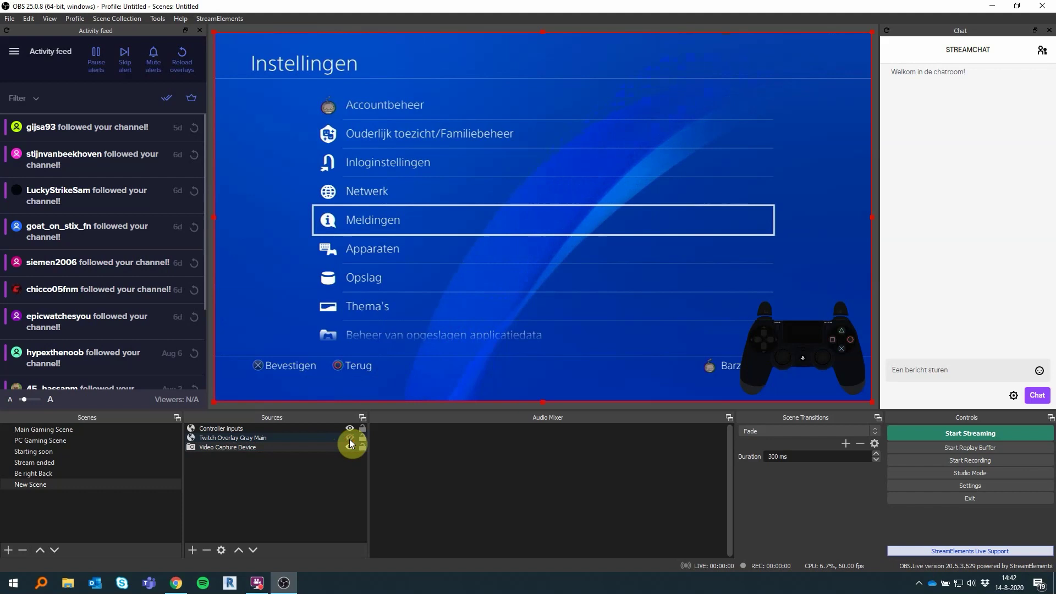
{"action": "left_click", "coordinate": [347, 430]}
{"action": "left_click", "coordinate": [315, 485]}
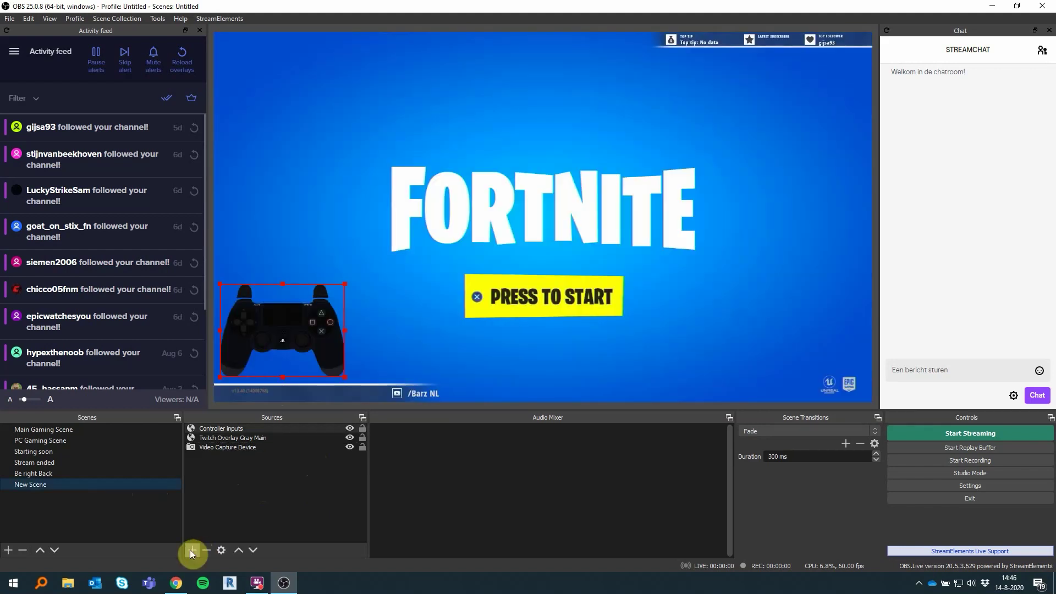
- Add the existing Microfoon audio input capture source to the scene
{"action": "left_click", "coordinate": [192, 550]}
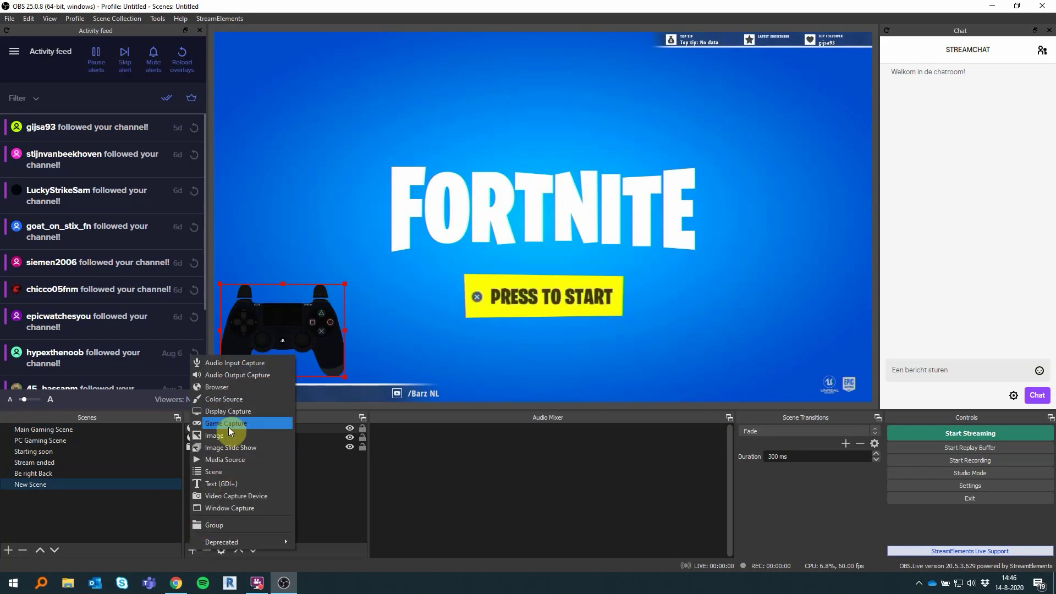
{"action": "left_click", "coordinate": [239, 364]}
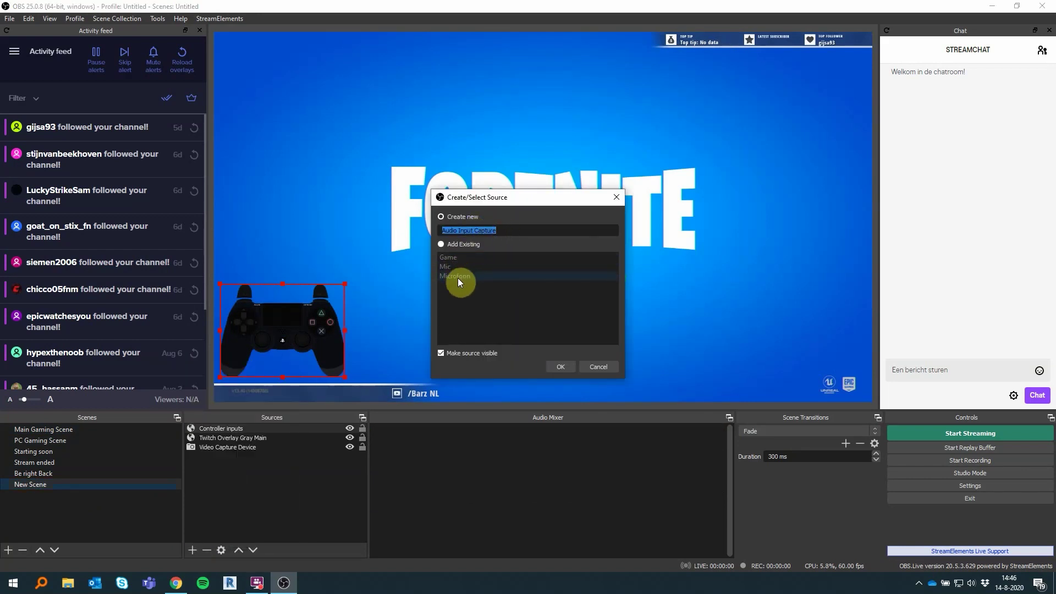
{"action": "left_click", "coordinate": [442, 243]}
{"action": "left_click", "coordinate": [452, 277]}
{"action": "left_click", "coordinate": [558, 366]}
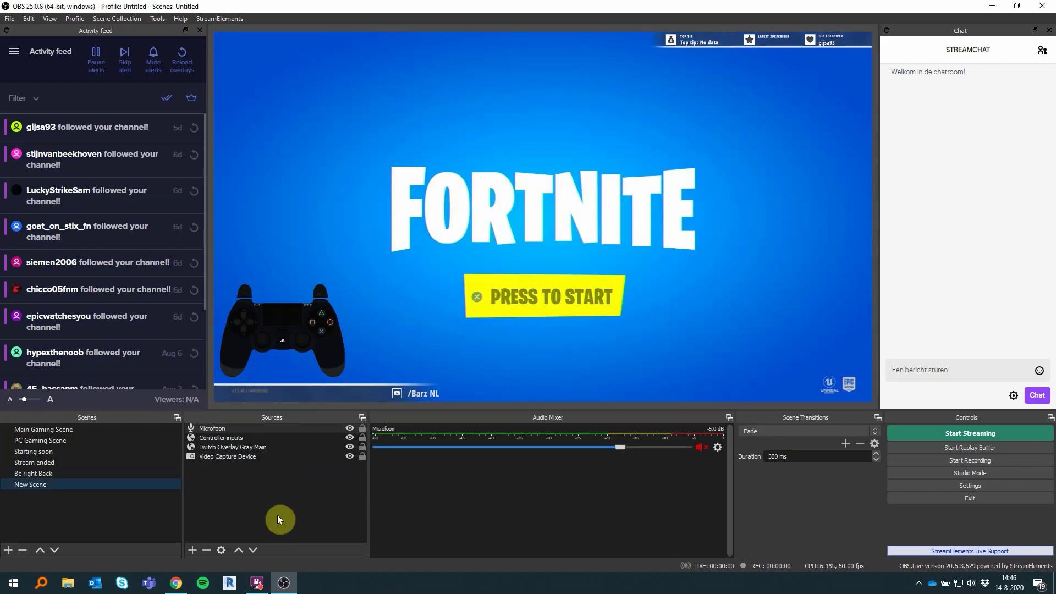
- Confirm Microfoon's properties keep the USB PnP microphone as its device
{"action": "left_click", "coordinate": [222, 549]}
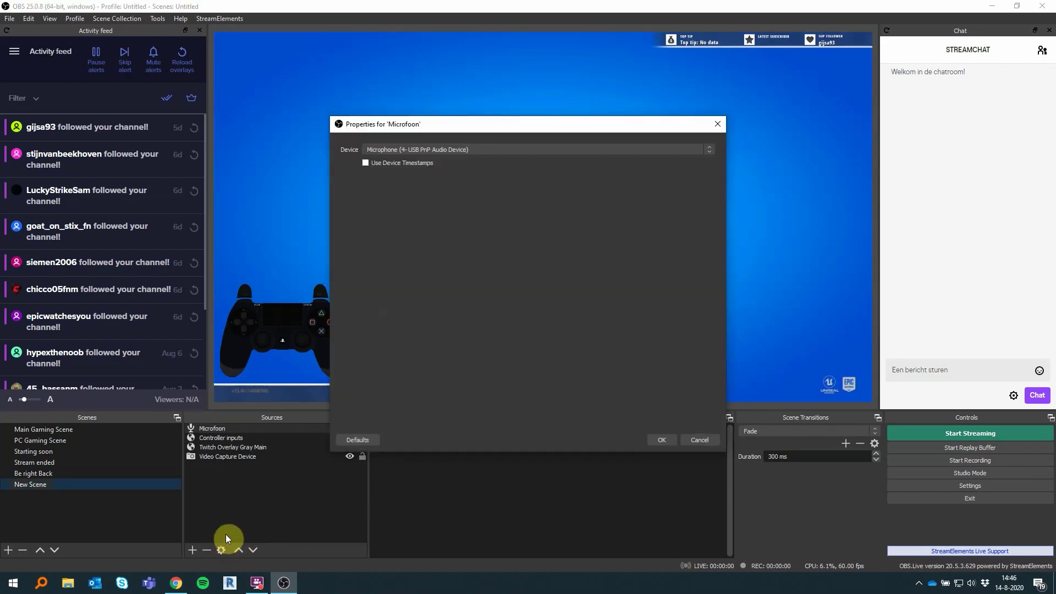
{"action": "left_click", "coordinate": [414, 150]}
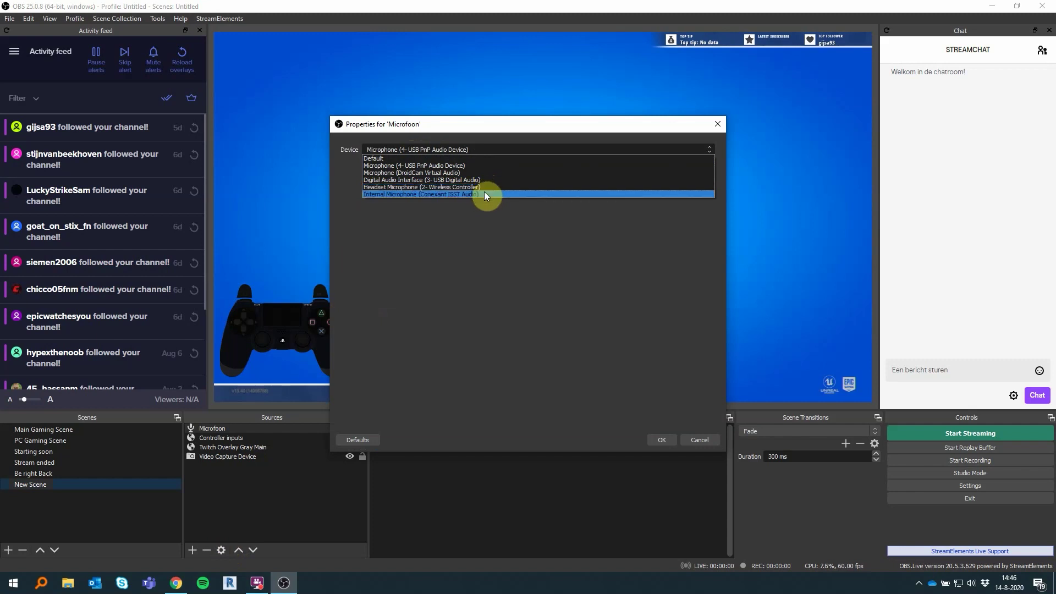
{"action": "left_click", "coordinate": [402, 162]}
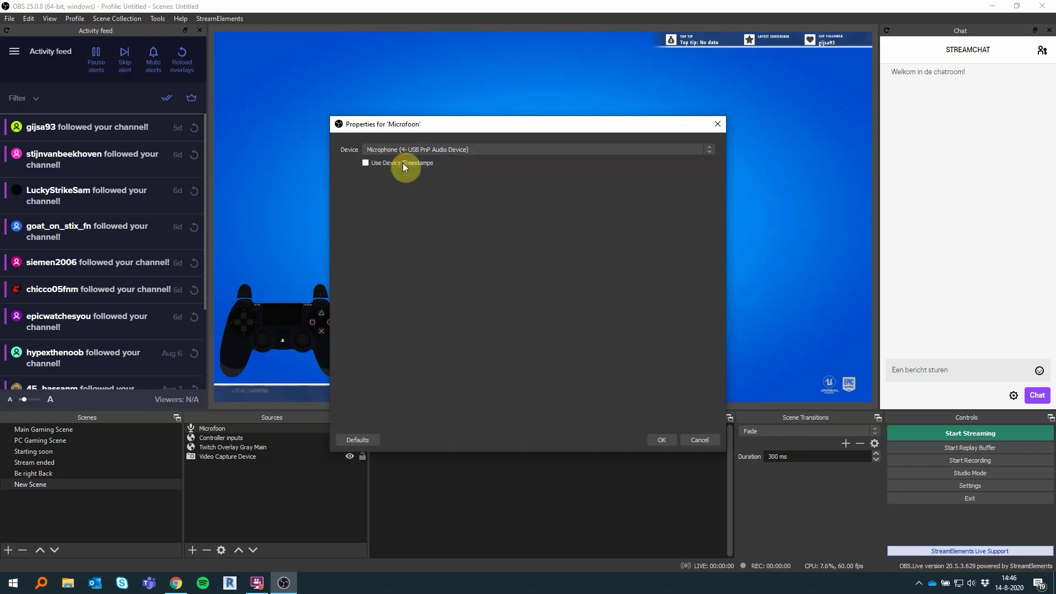
{"action": "left_click", "coordinate": [652, 441]}
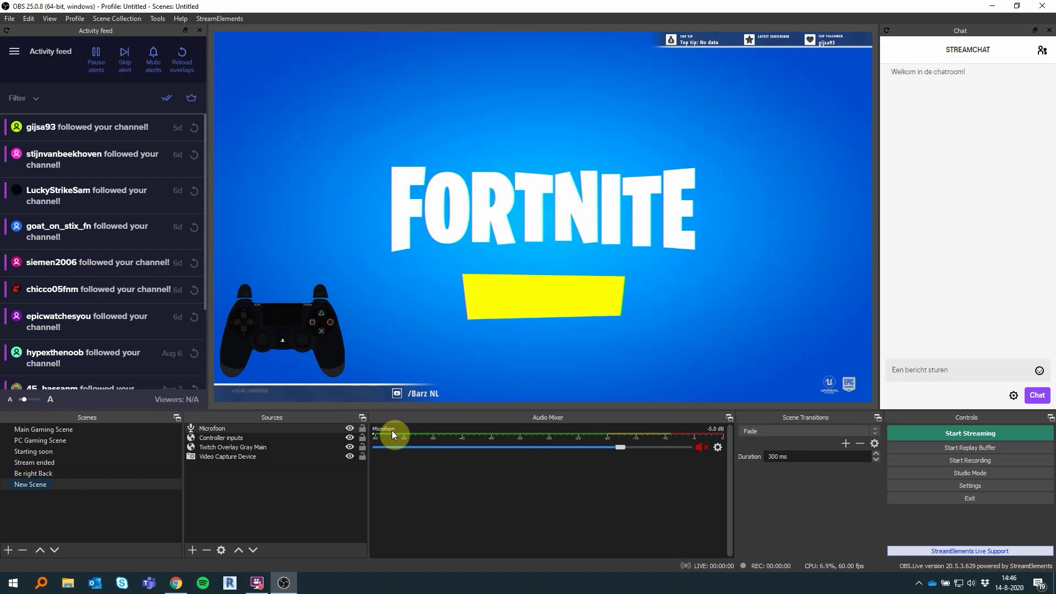
- Unmute Microfoon and add the existing Desktop Audio output capture source to the scene
{"action": "left_click", "coordinate": [699, 447]}
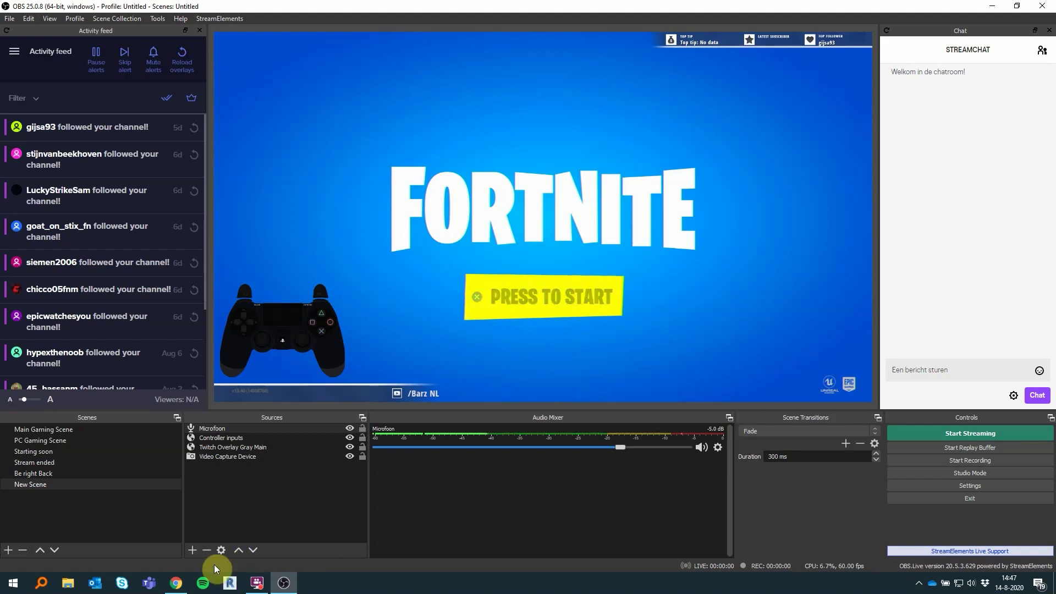
{"action": "left_click", "coordinate": [192, 551]}
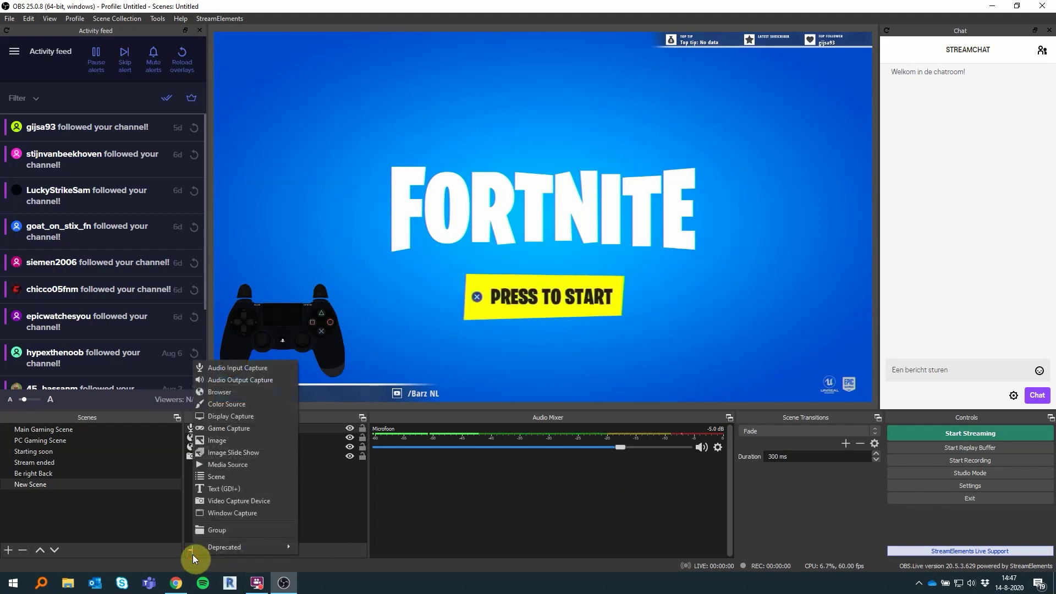
{"action": "left_click", "coordinate": [248, 380]}
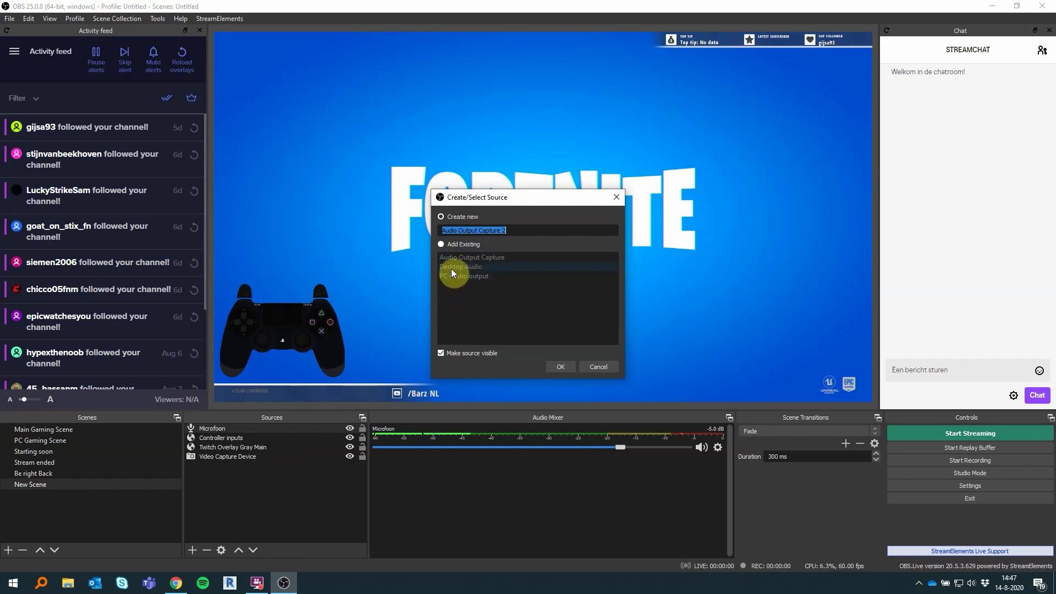
{"action": "left_click", "coordinate": [441, 245]}
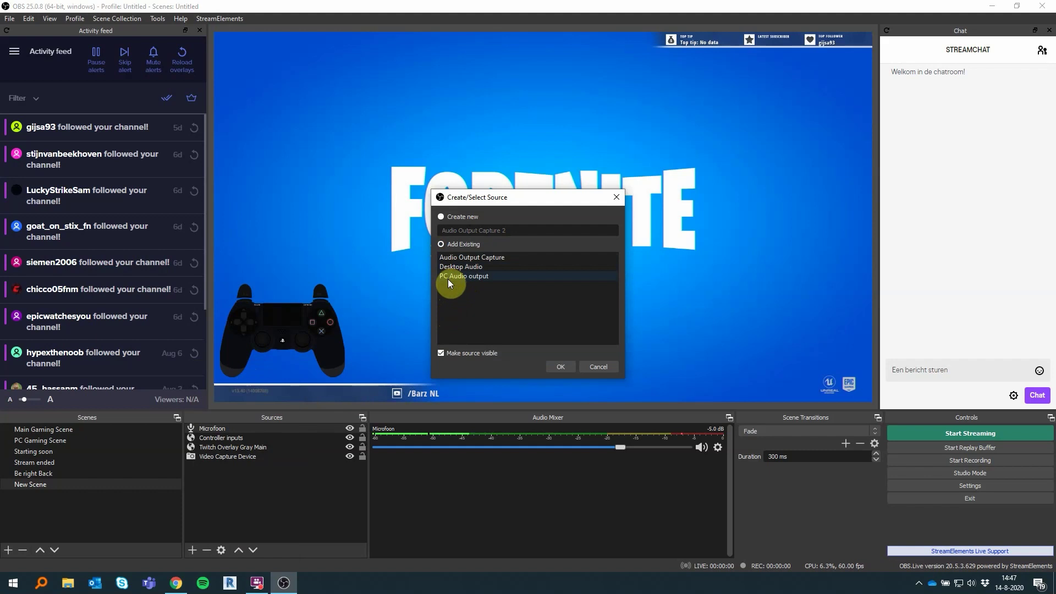
{"action": "left_click", "coordinate": [449, 267]}
{"action": "left_click", "coordinate": [568, 370]}
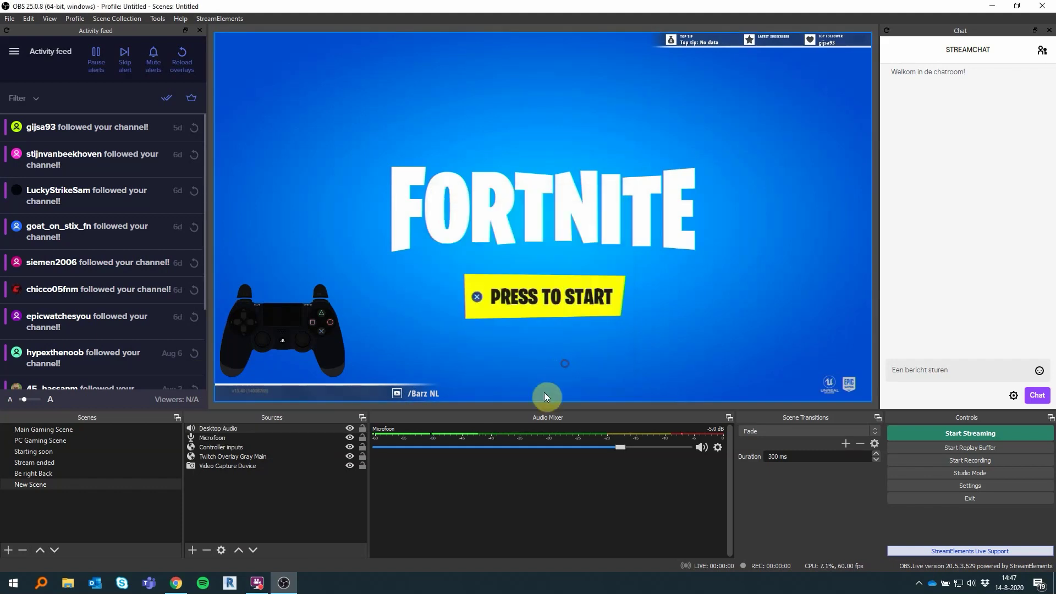
{"action": "left_click", "coordinate": [220, 550]}
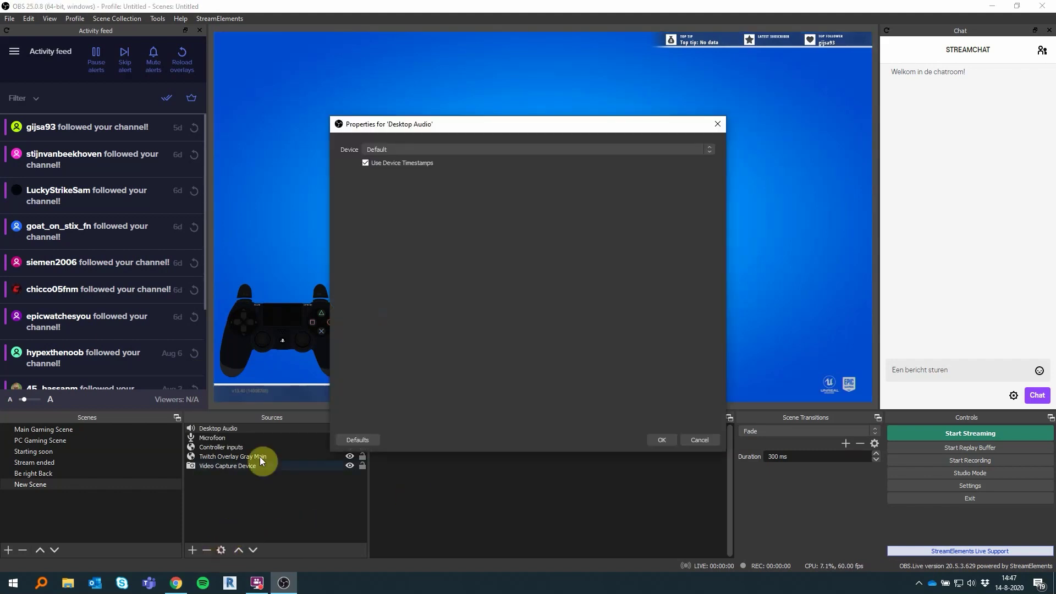
{"action": "left_click", "coordinate": [378, 154]}
{"action": "left_click", "coordinate": [416, 165]}
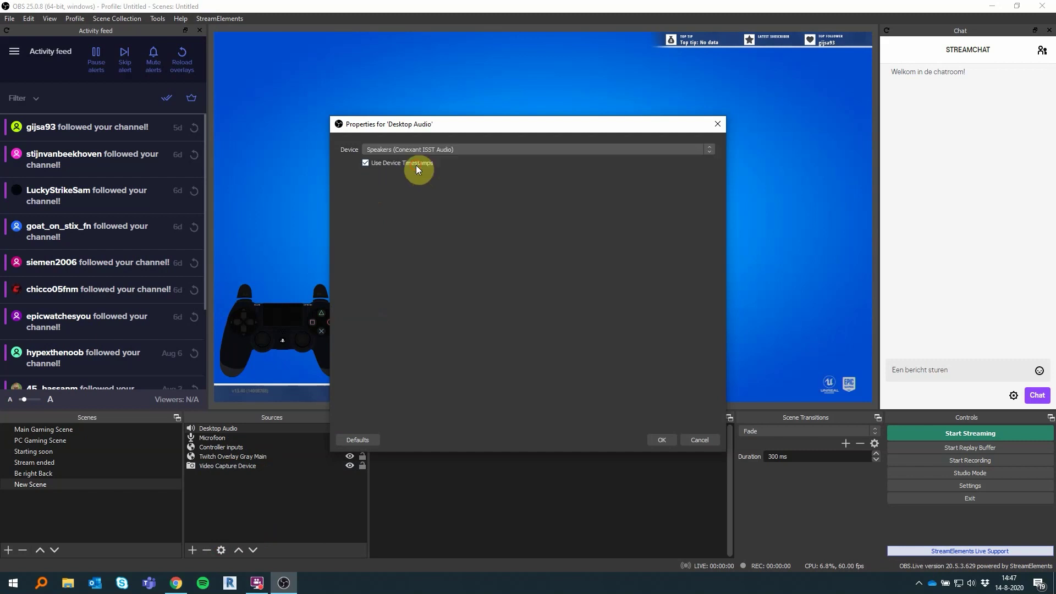
{"action": "left_click", "coordinate": [661, 440]}
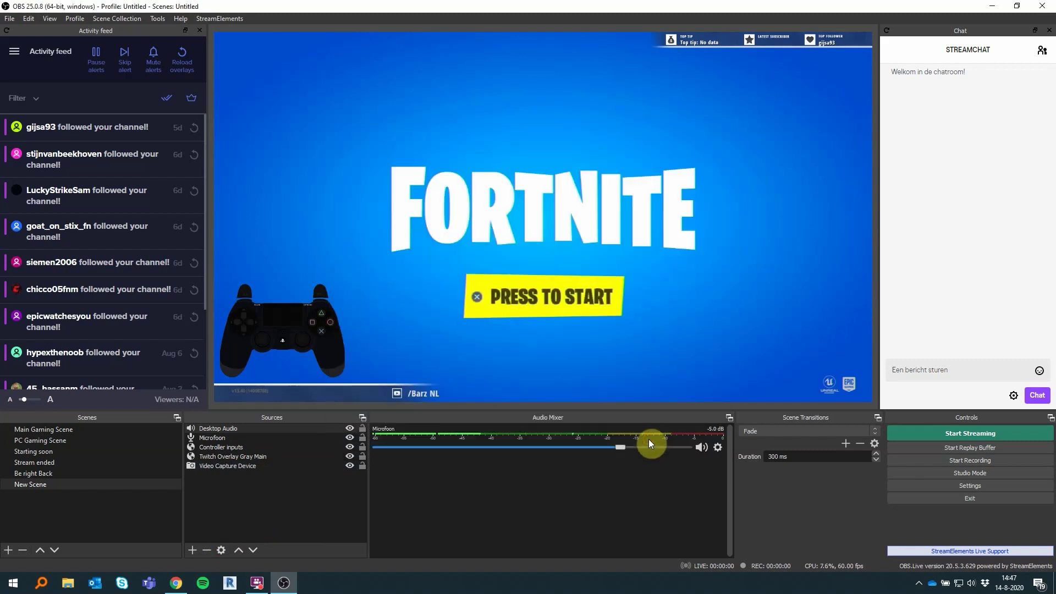
{"action": "right_click", "coordinate": [554, 518]}
- Unhide all mixer channels, play Dark Matter in Spotify quieter, and lower Desktop Audio to -25.7 dB
{"action": "left_click", "coordinate": [569, 524]}
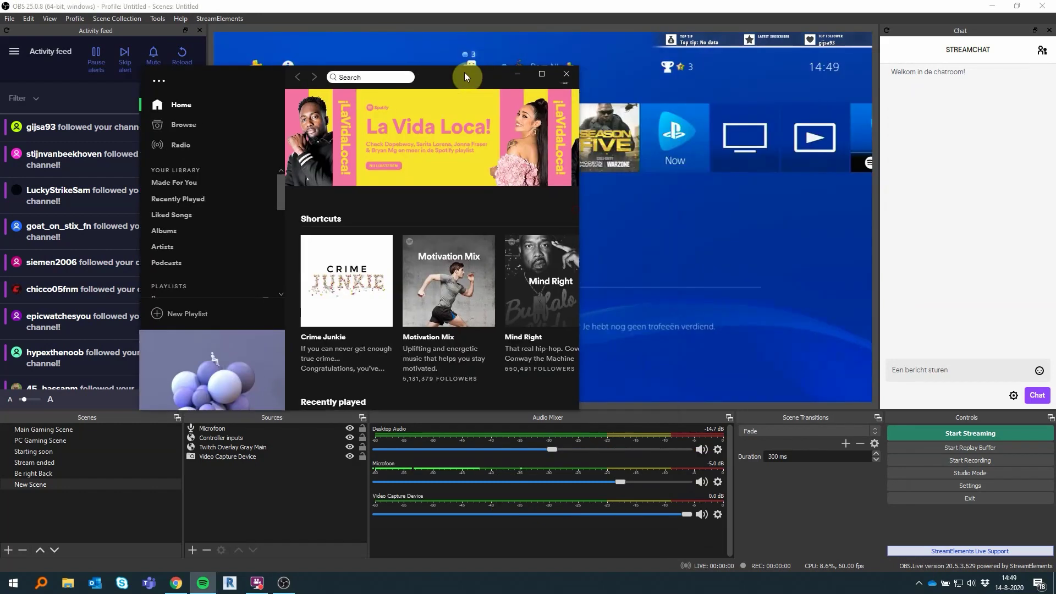
{"action": "left_click", "coordinate": [340, 370]}
{"action": "scroll", "coordinate": [341, 354], "scroll_direction": "down", "scroll_amount": 1}
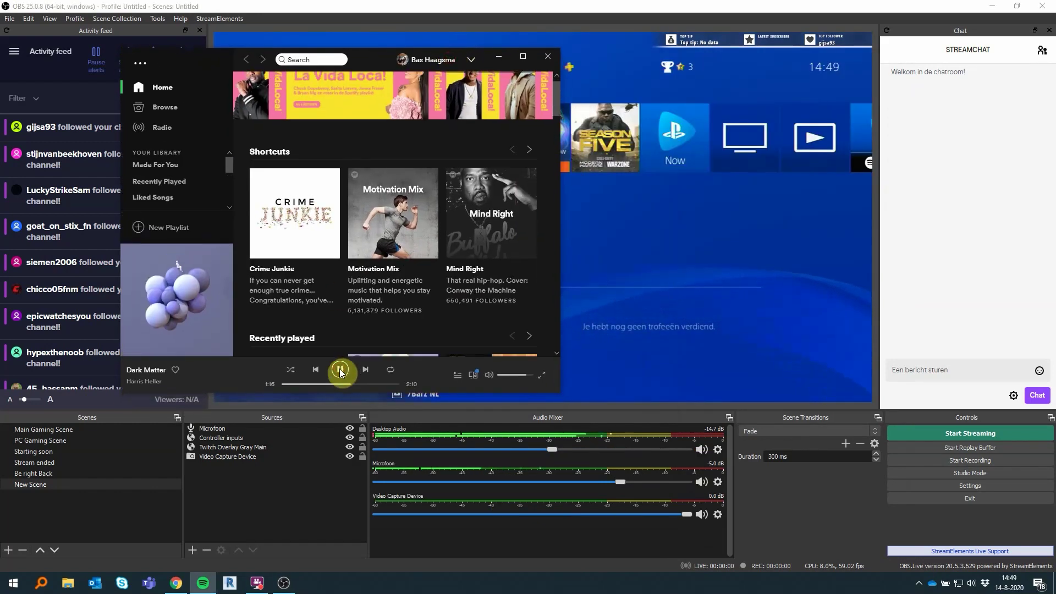
{"action": "left_click", "coordinate": [517, 375]}
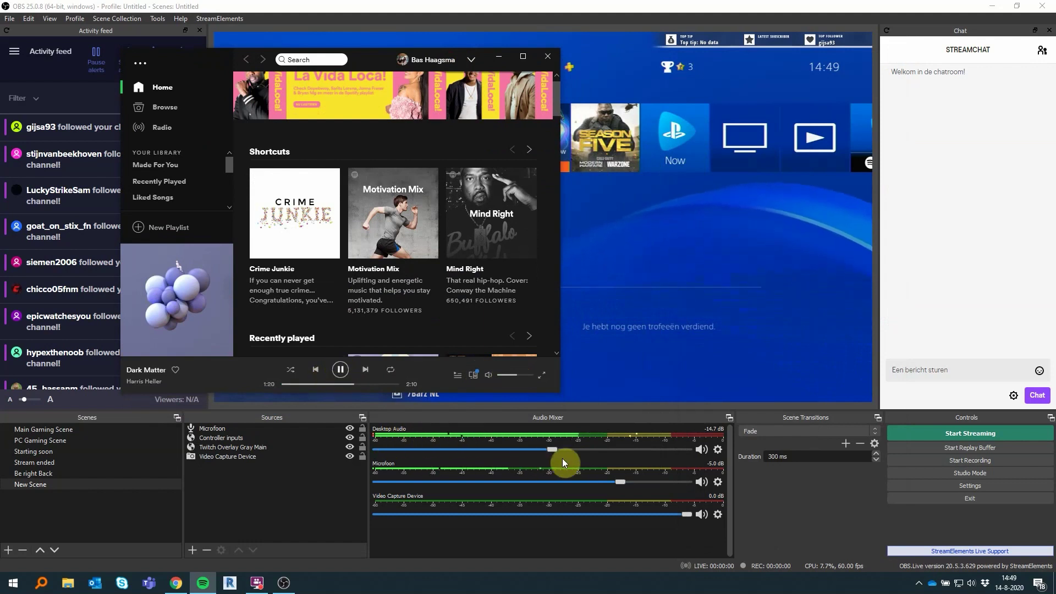
{"action": "left_click_drag", "start_coordinate": [553, 451], "coordinate": [504, 450]}
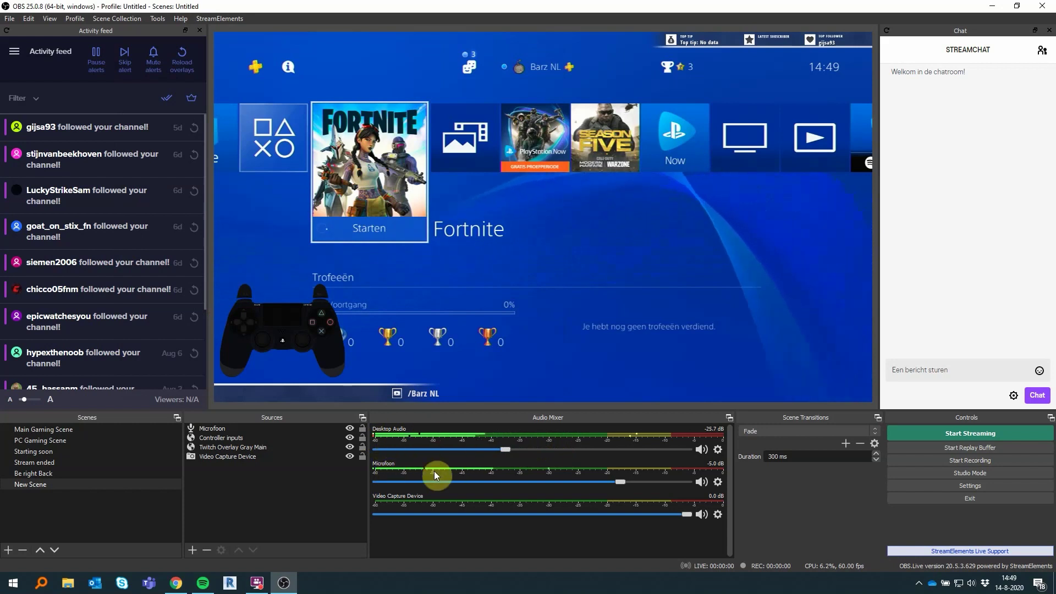
- Add the existing Game audio input capture source to the scene
{"action": "left_click", "coordinate": [295, 215]}
{"action": "left_click", "coordinate": [192, 549]}
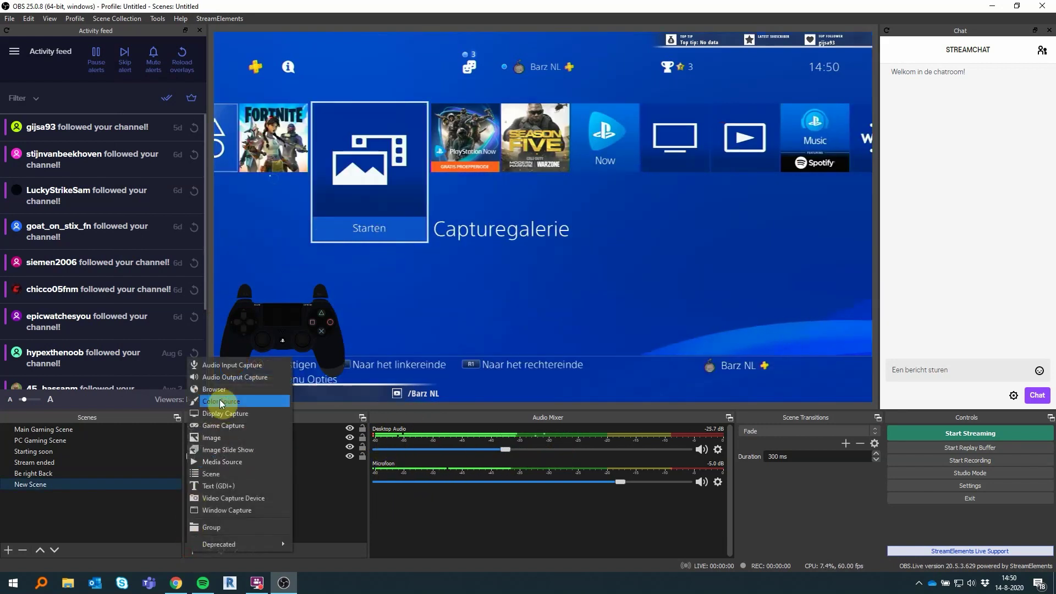
{"action": "left_click", "coordinate": [223, 365]}
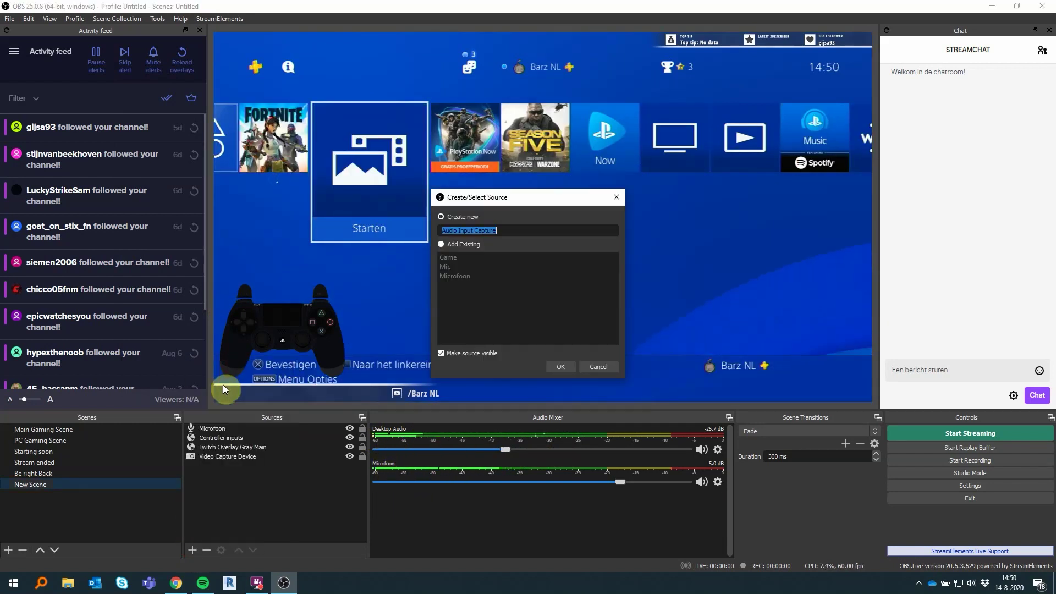
{"action": "left_click", "coordinate": [441, 243]}
{"action": "left_click", "coordinate": [444, 258]}
{"action": "left_click", "coordinate": [560, 367]}
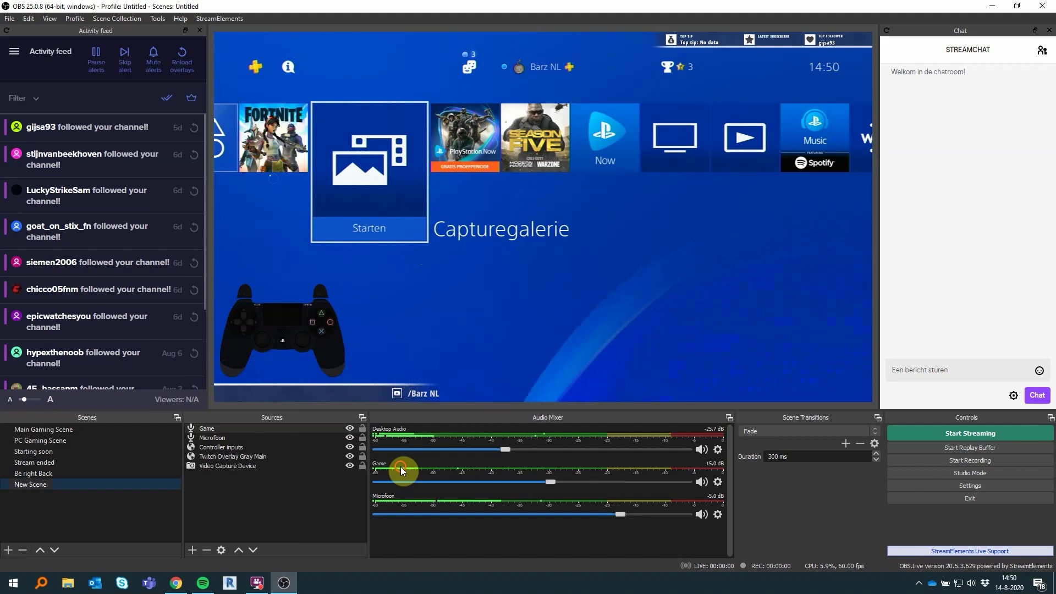
- Confirm Game's properties keep Digital Audio Interface (3- USB Digital Audio) as its device
{"action": "left_click", "coordinate": [225, 429]}
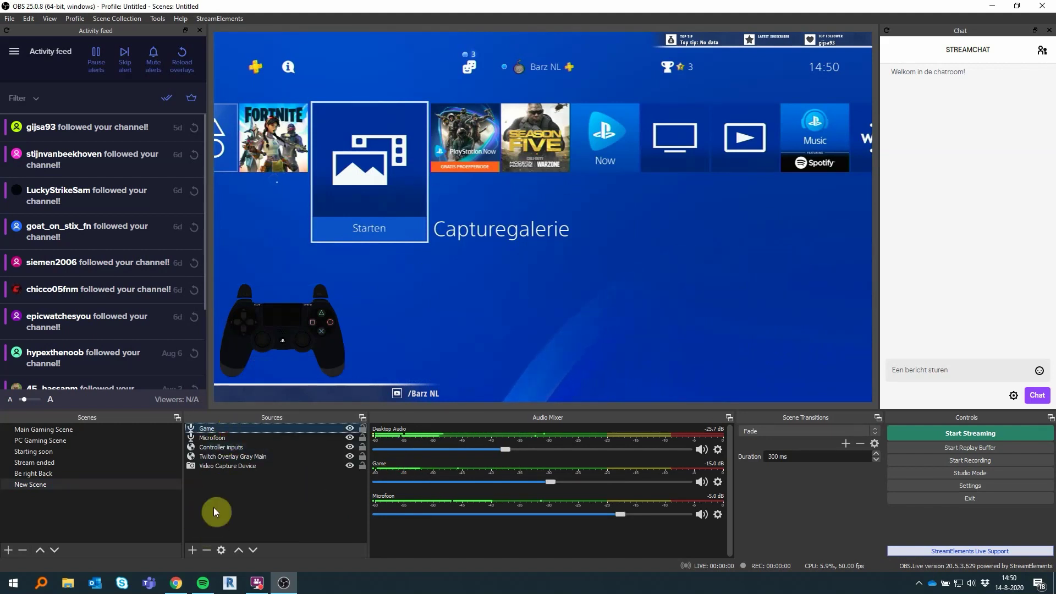
{"action": "left_click", "coordinate": [220, 550]}
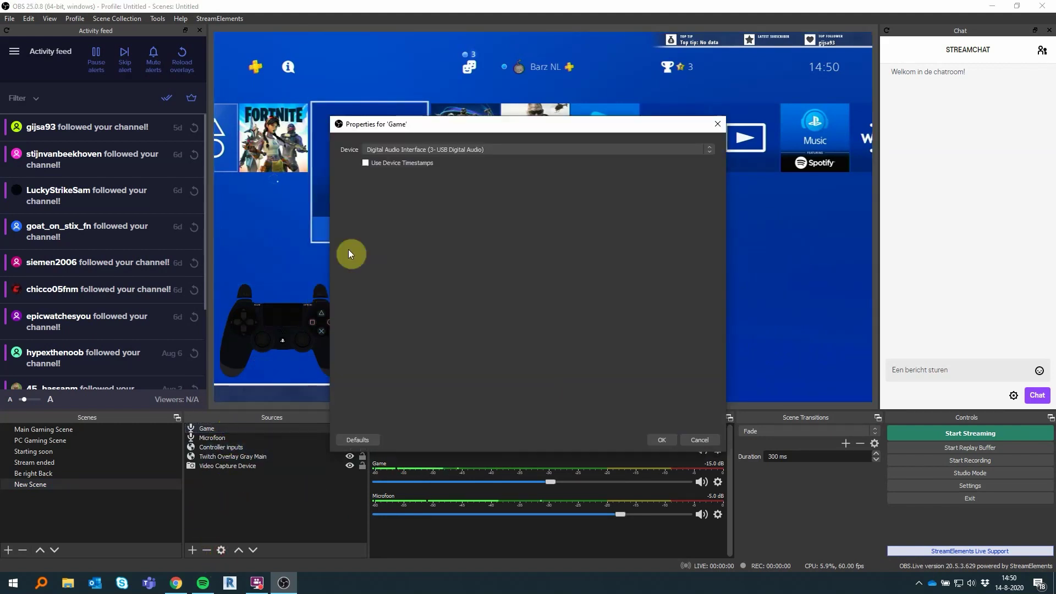
{"action": "left_click", "coordinate": [427, 152]}
{"action": "left_click", "coordinate": [428, 180]}
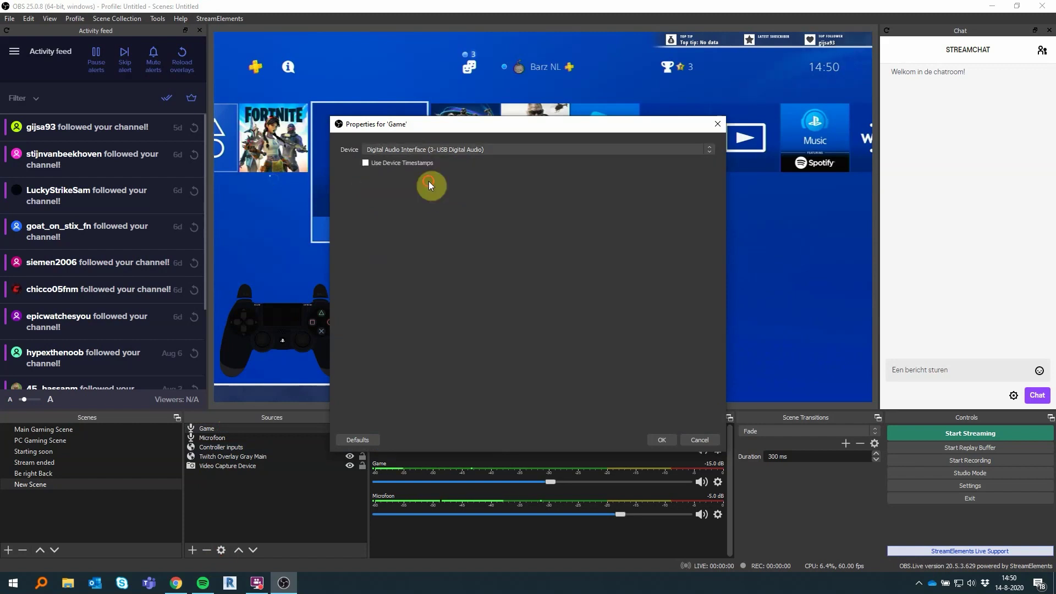
{"action": "left_click", "coordinate": [667, 443]}
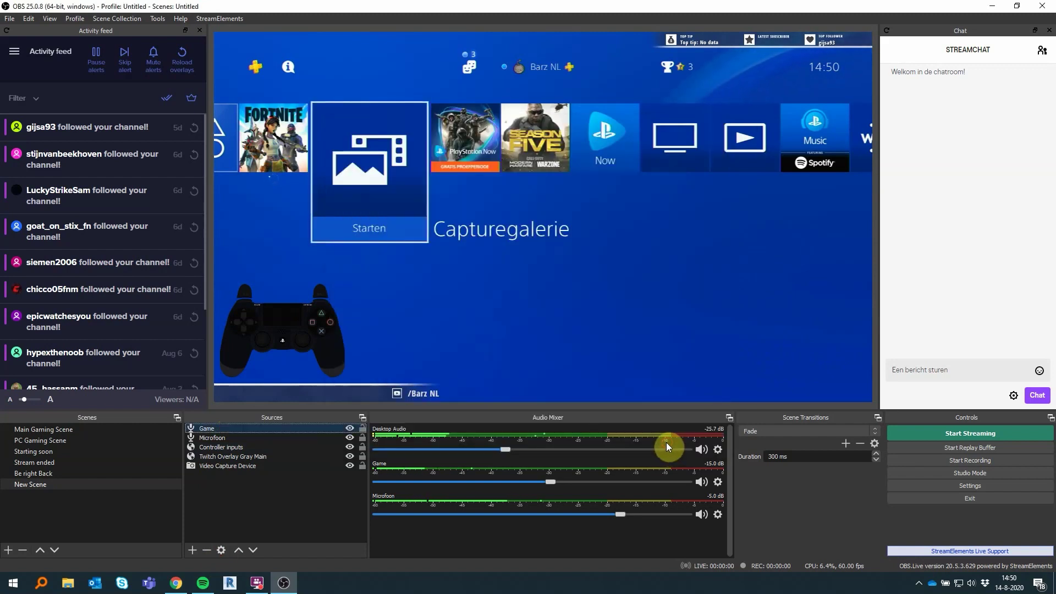
{"action": "left_click", "coordinate": [292, 514]}
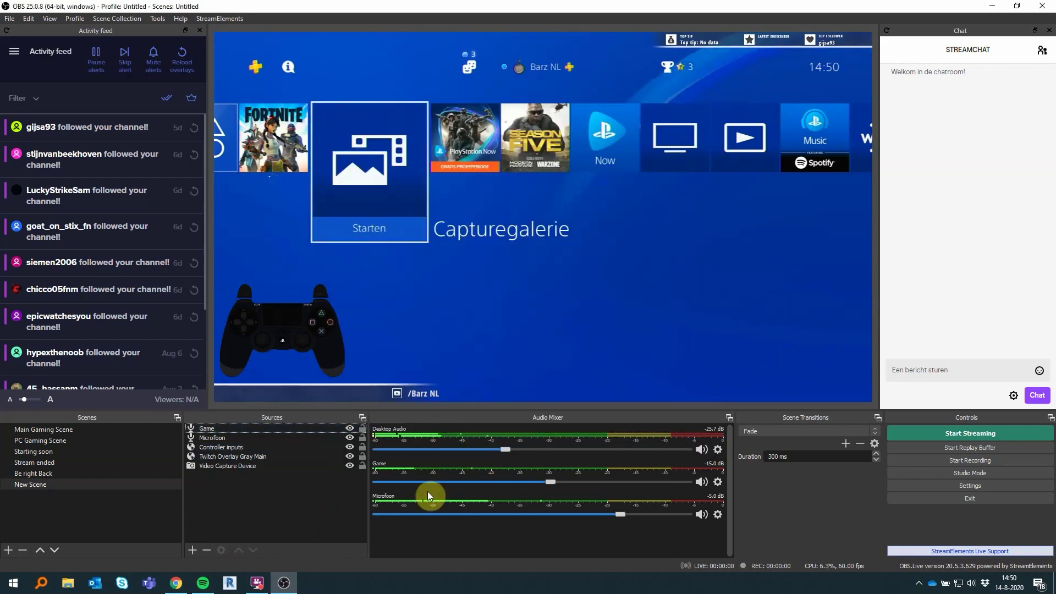
- In Advanced Audio Properties, put Desktop Audio on track 3 and remove Controller inputs from tracks 1, 3, 5, 6
{"action": "right_click", "coordinate": [669, 538]}
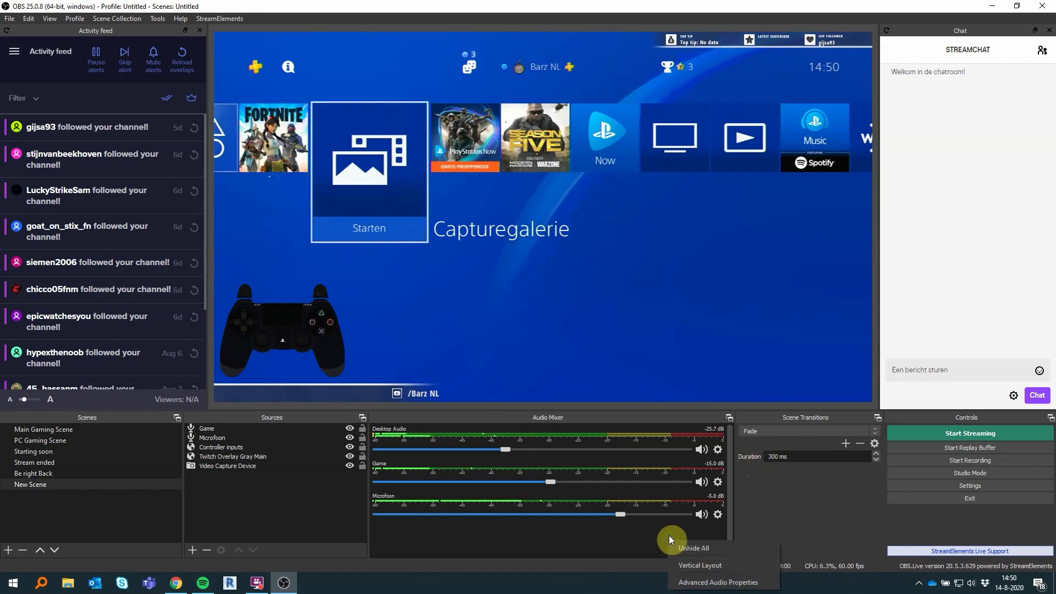
{"action": "left_click", "coordinate": [710, 582]}
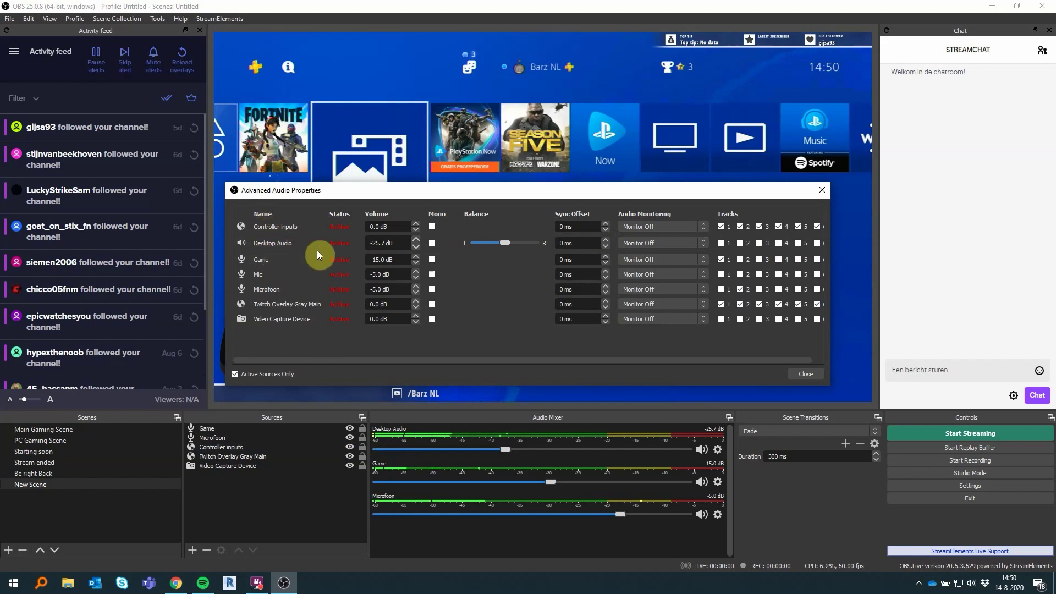
{"action": "left_click", "coordinate": [759, 243]}
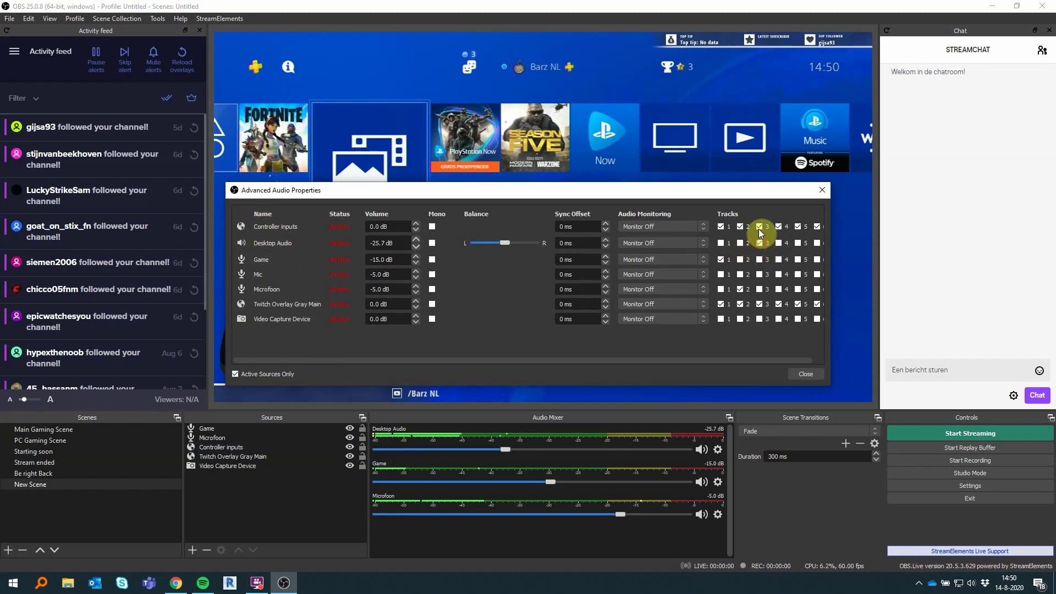
{"action": "left_click", "coordinate": [758, 226]}
{"action": "left_click", "coordinate": [798, 226]}
{"action": "left_click", "coordinate": [816, 227]}
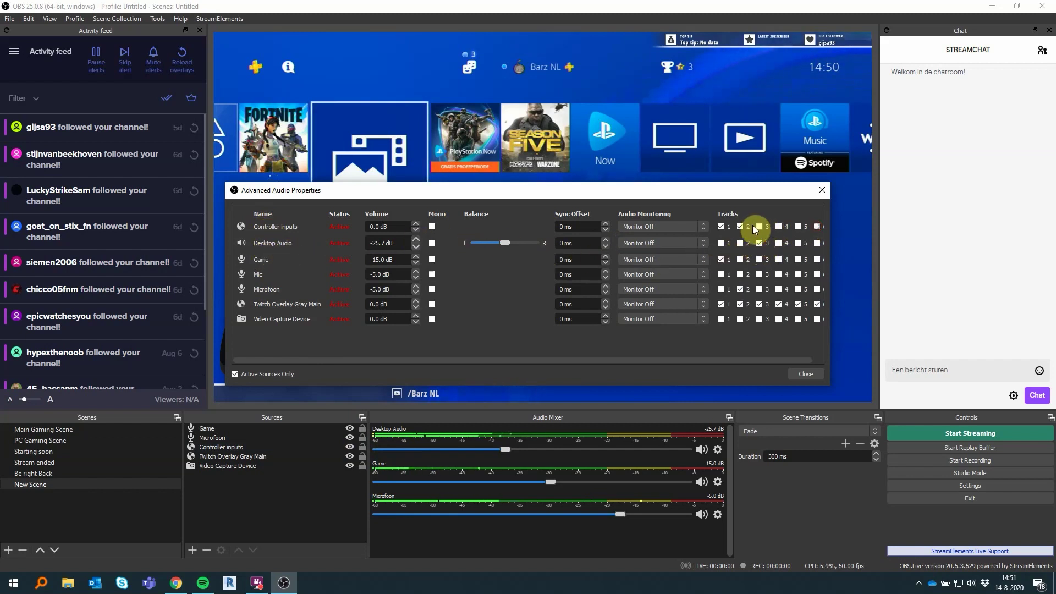
{"action": "left_click", "coordinate": [723, 226]}
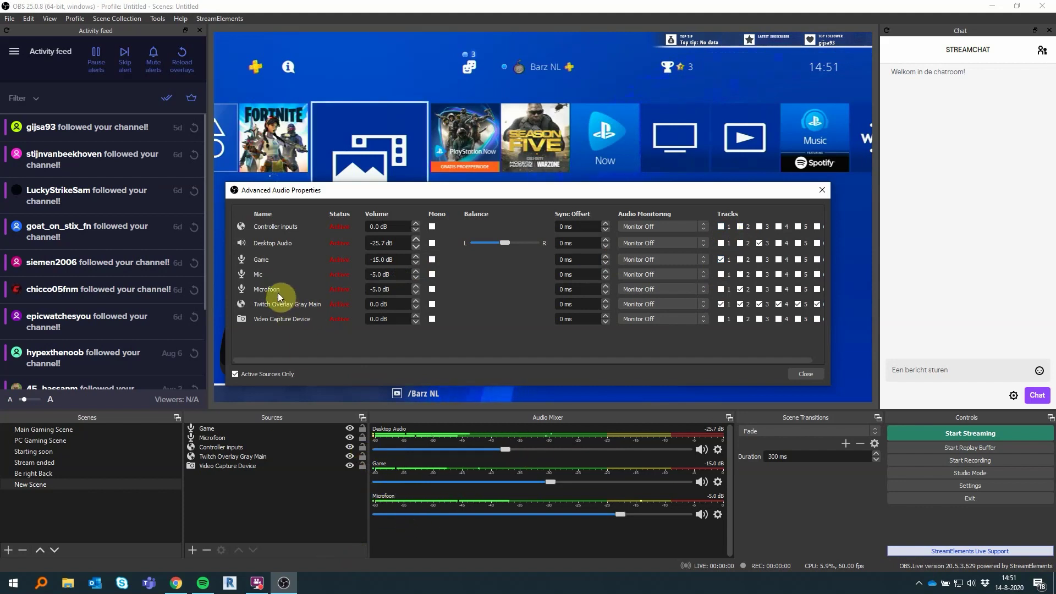
- Remove Twitch Overlay Gray Main from audio tracks 1, 2, 3, 4 and 6
{"action": "left_click", "coordinate": [720, 303]}
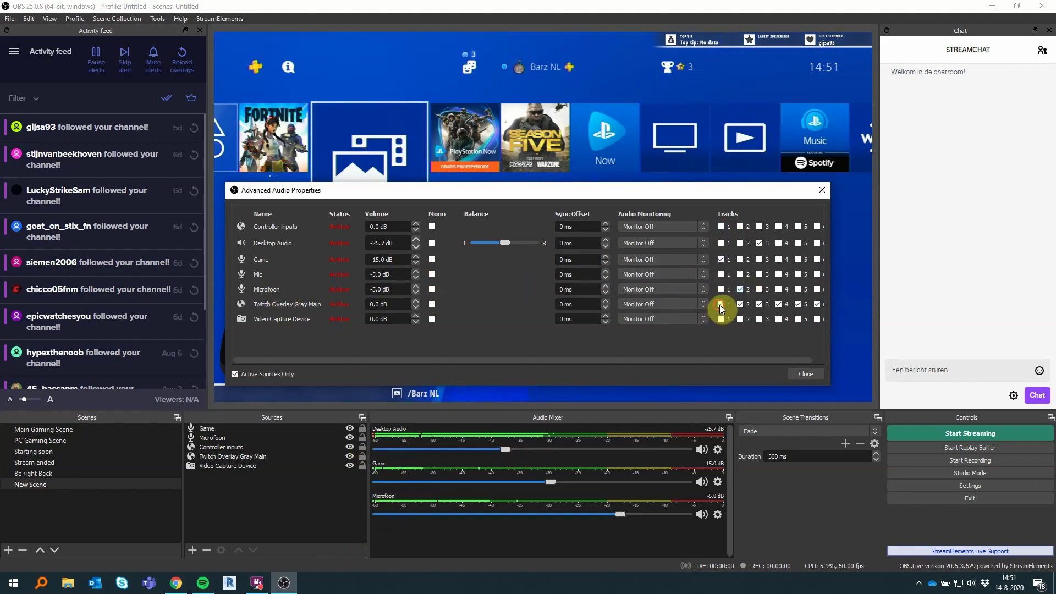
{"action": "left_click", "coordinate": [739, 304]}
{"action": "left_click", "coordinate": [759, 303]}
{"action": "left_click", "coordinate": [780, 304]}
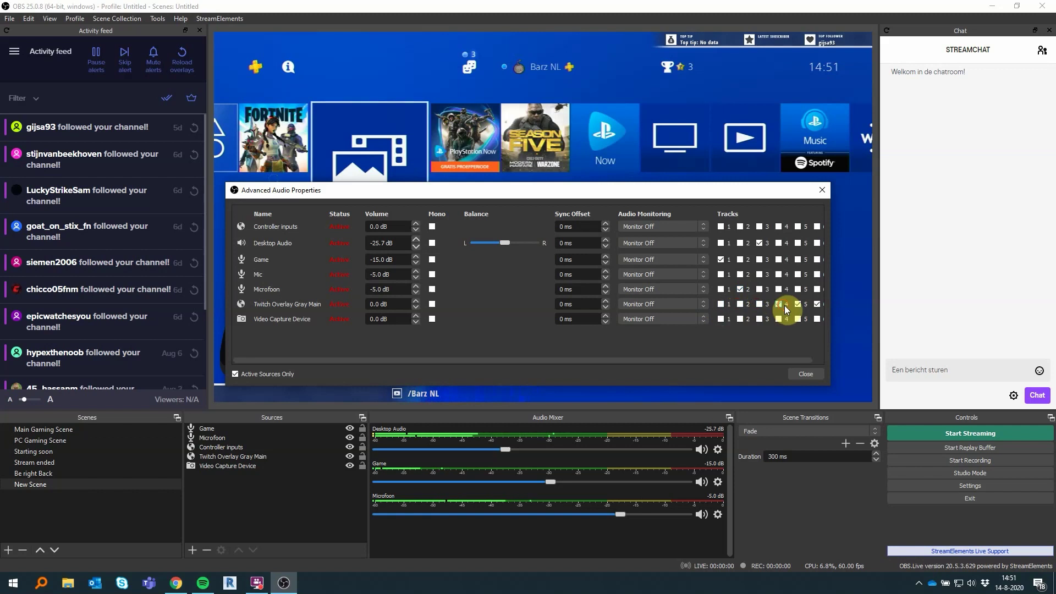
{"action": "left_click", "coordinate": [815, 305]}
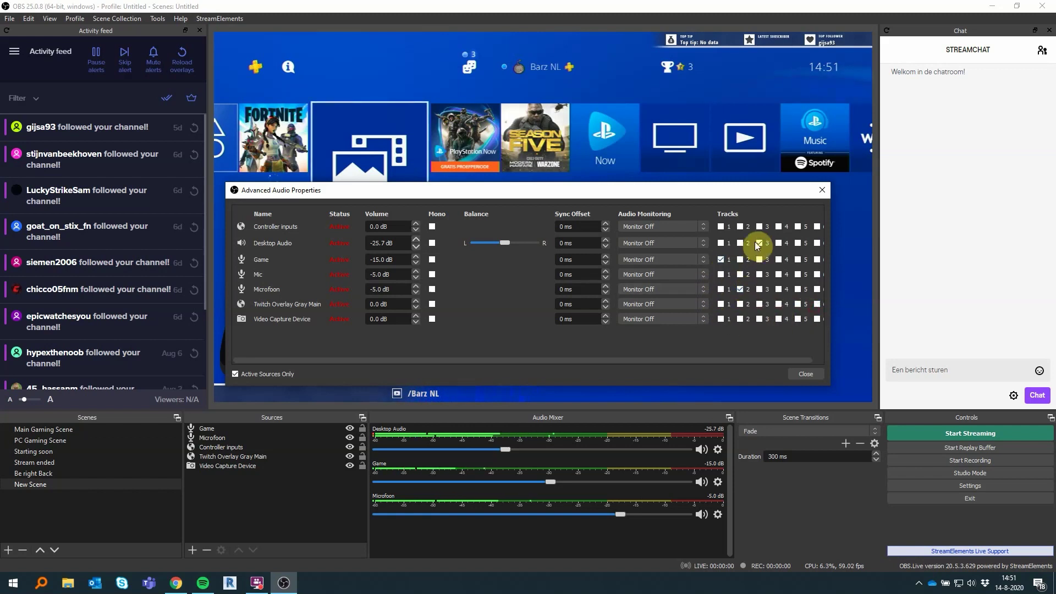
{"action": "left_click", "coordinate": [794, 371]}
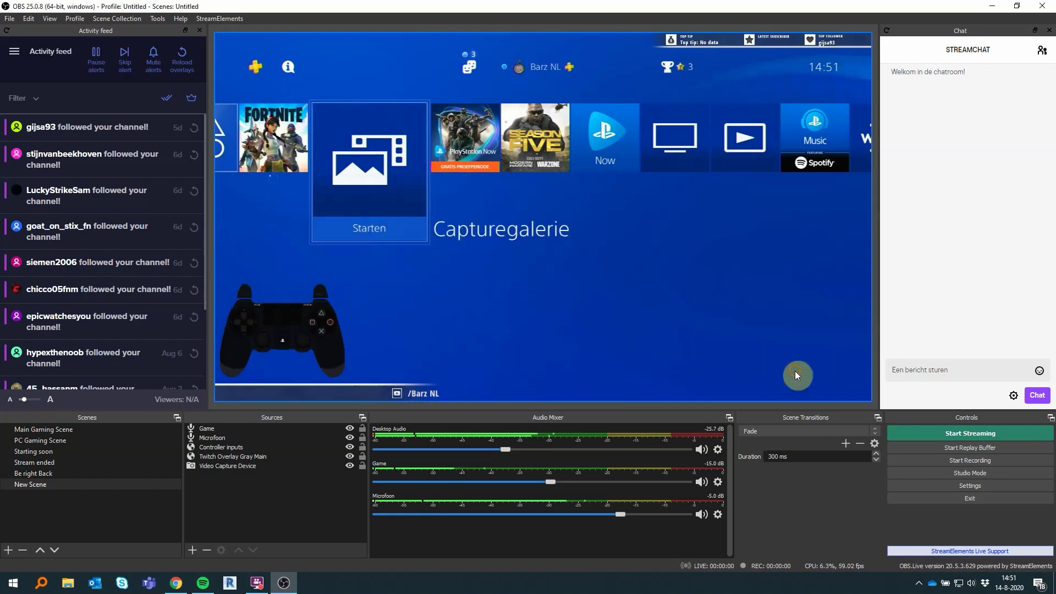
- Review the Output settings' recording page and audio track bitrates, with recording on tracks 1–3
{"action": "left_click", "coordinate": [955, 484]}
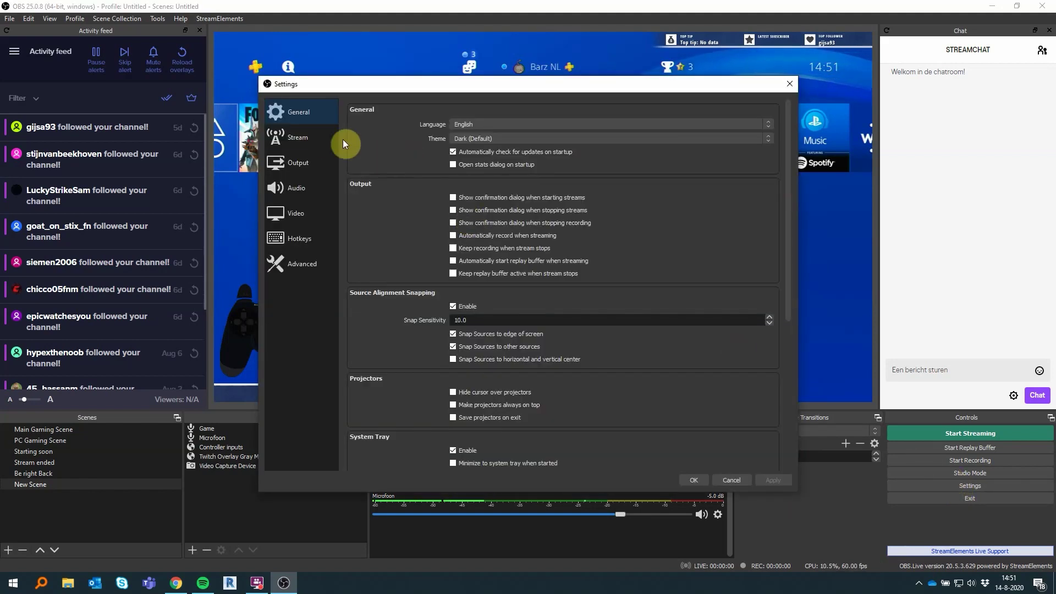
{"action": "left_click", "coordinate": [300, 168]}
{"action": "left_click", "coordinate": [424, 130]}
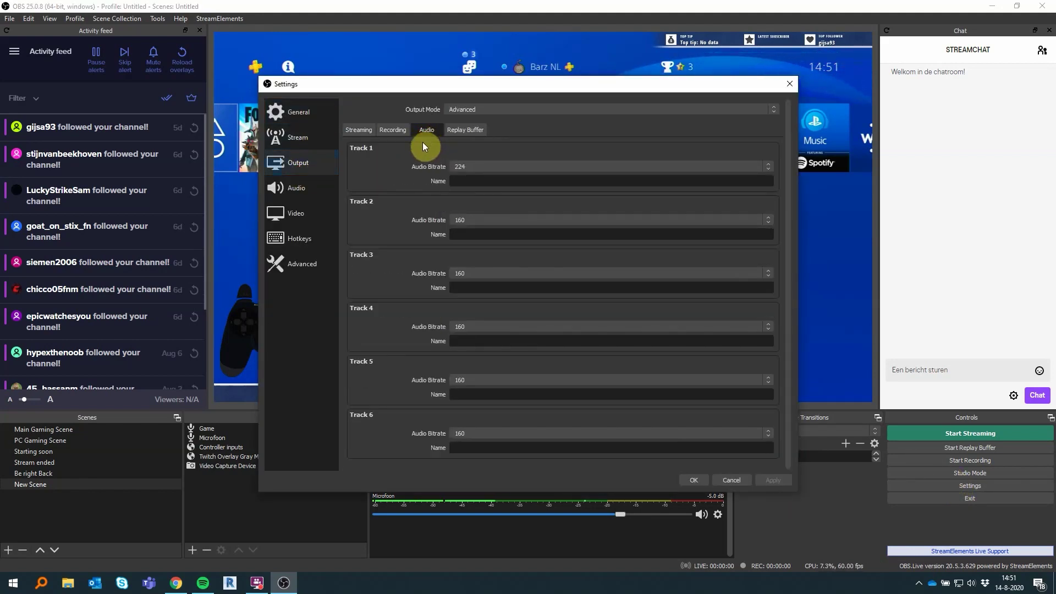
{"action": "left_click", "coordinate": [392, 130]}
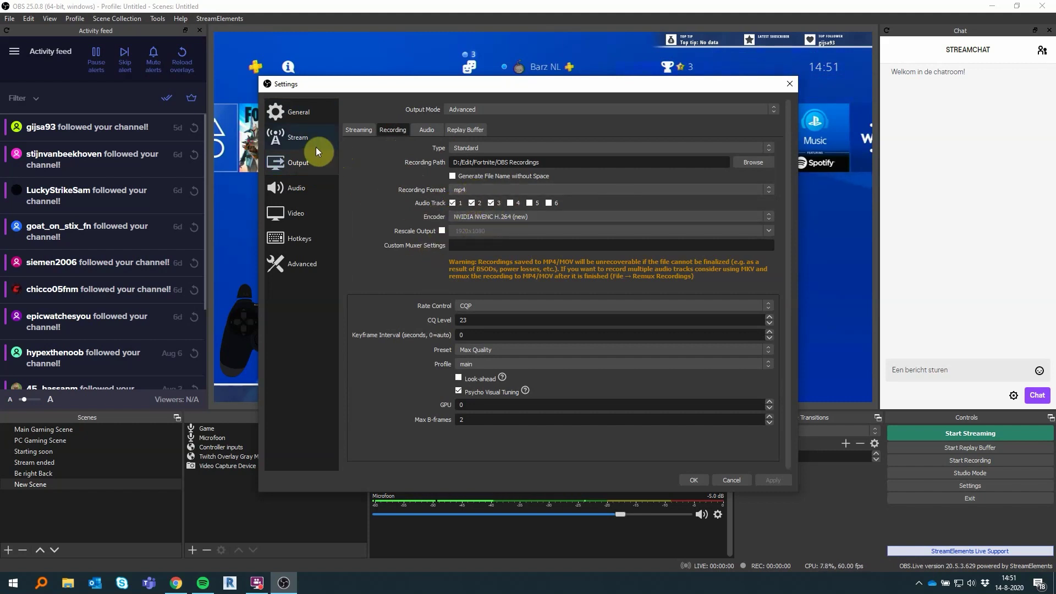
- Return to the General page, leaving snap sensitivity at 10.0
{"action": "left_click", "coordinate": [286, 112]}
{"action": "scroll", "coordinate": [510, 197], "scroll_direction": "down", "scroll_amount": 3}
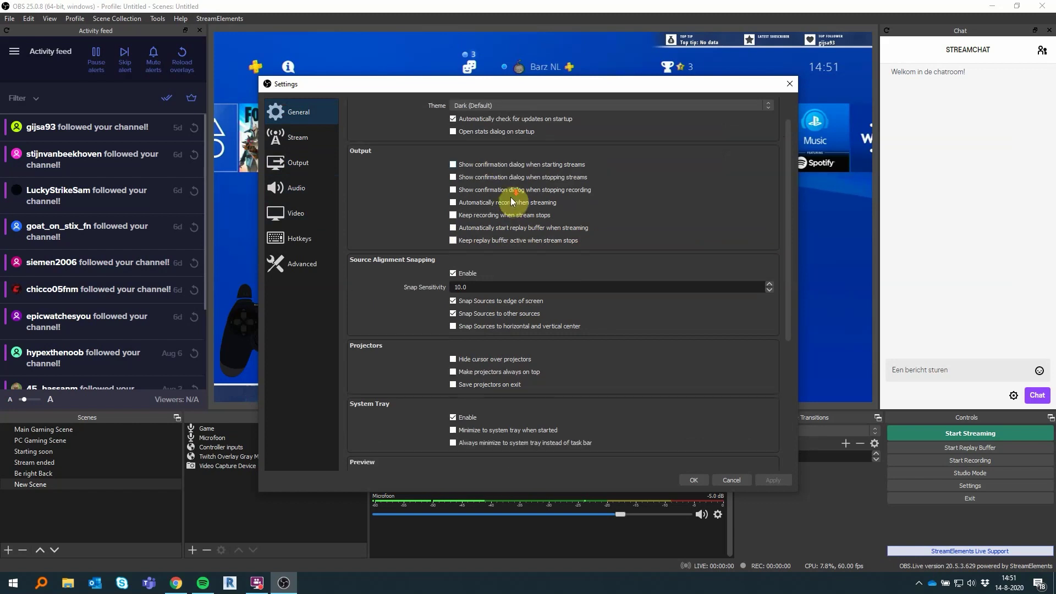
{"action": "scroll", "coordinate": [523, 220], "scroll_direction": "down", "scroll_amount": 1}
{"action": "scroll", "coordinate": [520, 236], "scroll_direction": "up", "scroll_amount": 1}
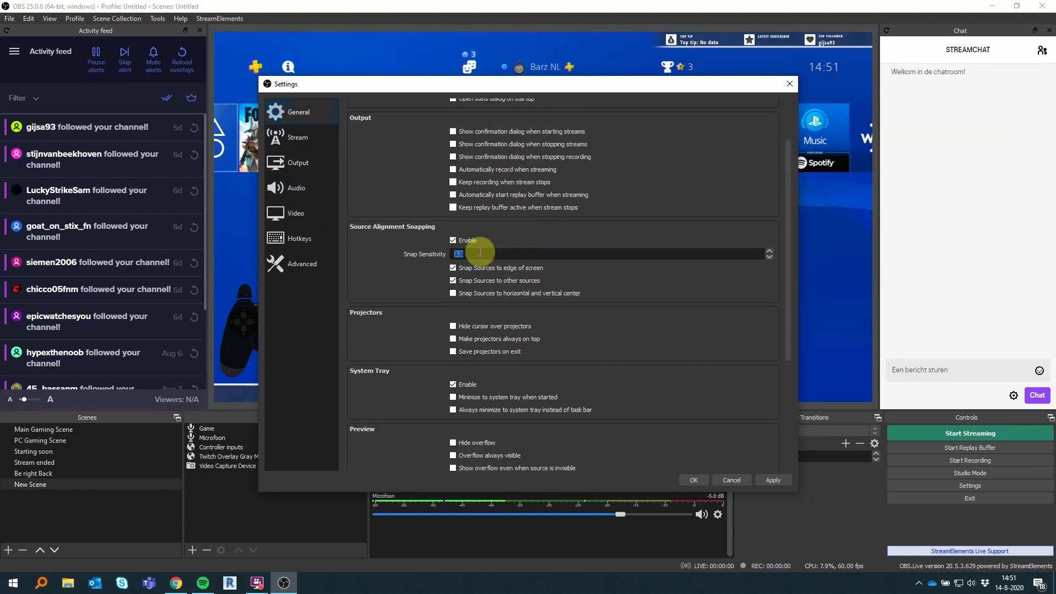
{"action": "scroll", "coordinate": [466, 254], "scroll_direction": "up", "scroll_amount": 1}
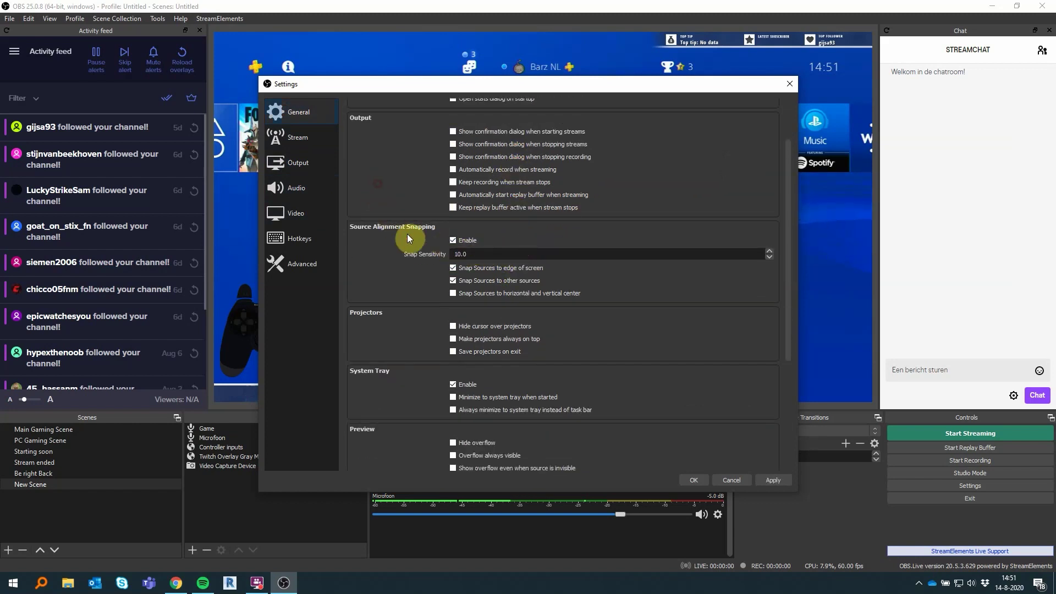
{"action": "scroll", "coordinate": [418, 215], "scroll_direction": "up", "scroll_amount": 2}
{"action": "scroll", "coordinate": [428, 192], "scroll_direction": "down", "scroll_amount": 6}
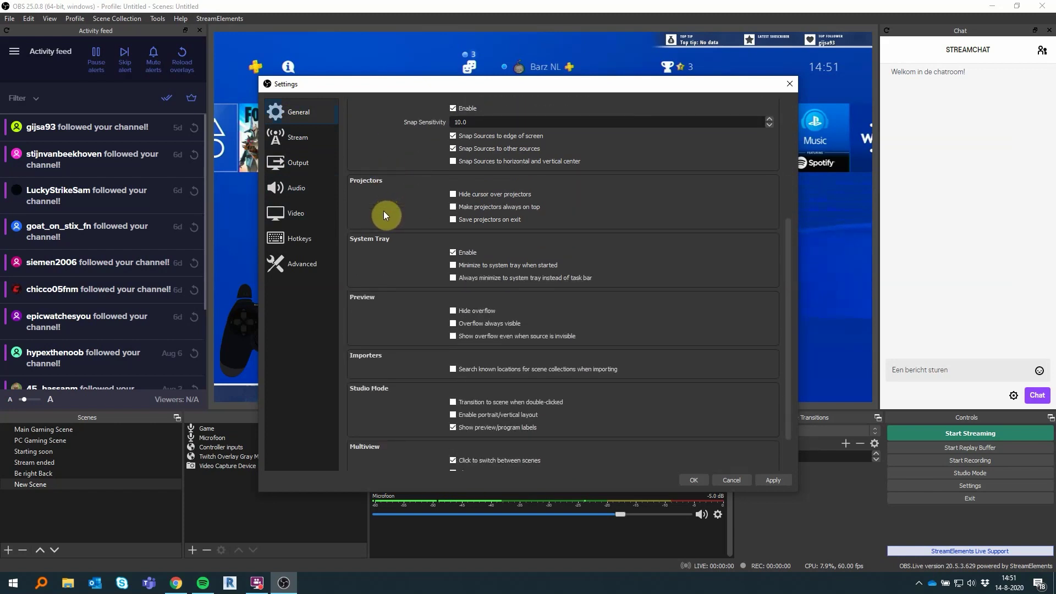
{"action": "scroll", "coordinate": [383, 213], "scroll_direction": "down", "scroll_amount": 2}
- Set the streaming output's audio to track 1 and review the audio track bitrates
{"action": "left_click", "coordinate": [278, 132]}
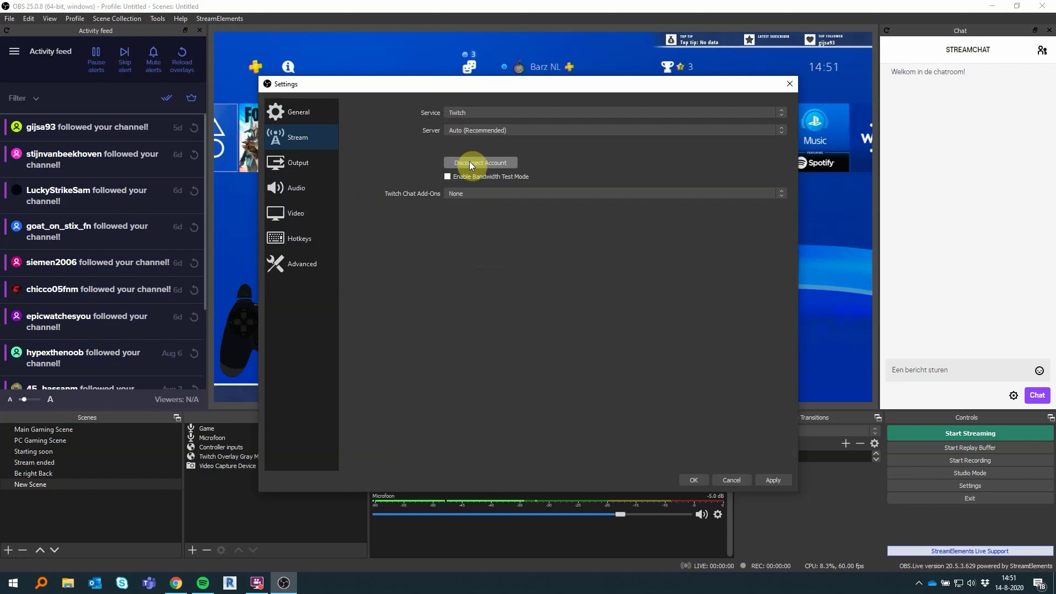
{"action": "left_click", "coordinate": [306, 162]}
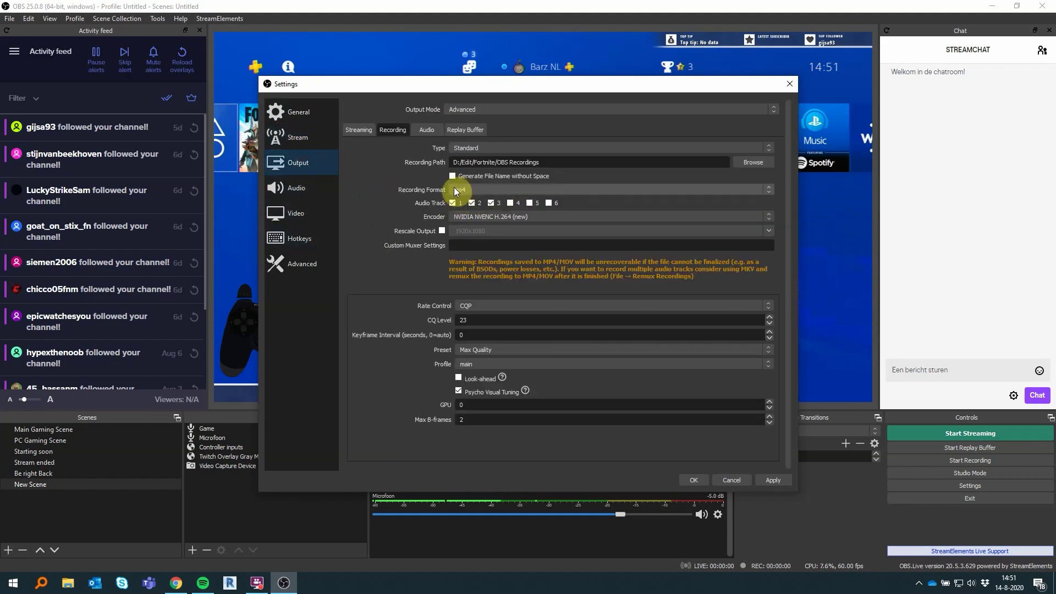
{"action": "left_click", "coordinate": [361, 132]}
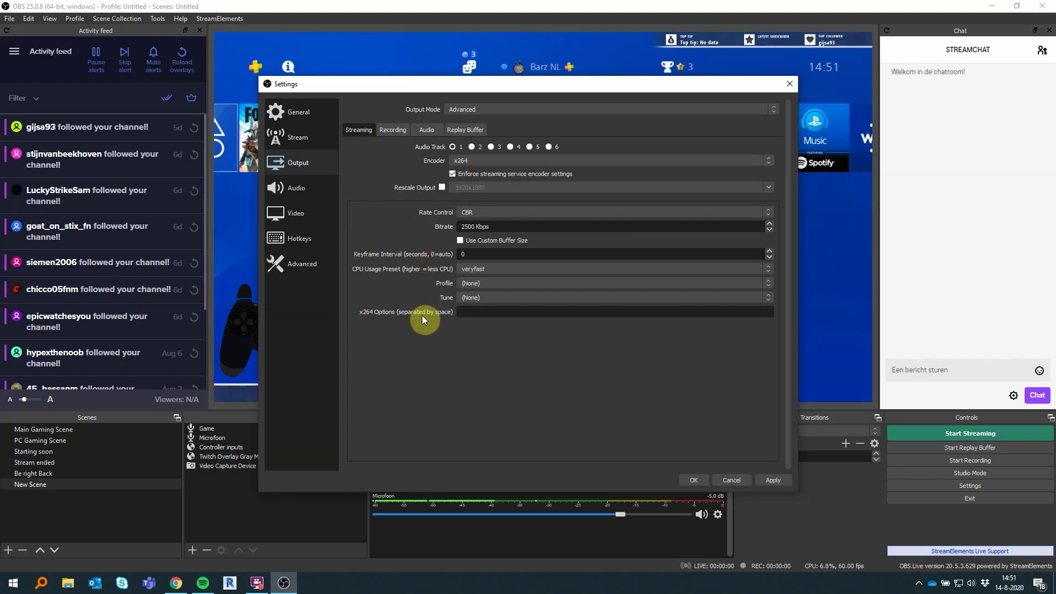
{"action": "left_click", "coordinate": [490, 146]}
{"action": "left_click", "coordinate": [452, 147]}
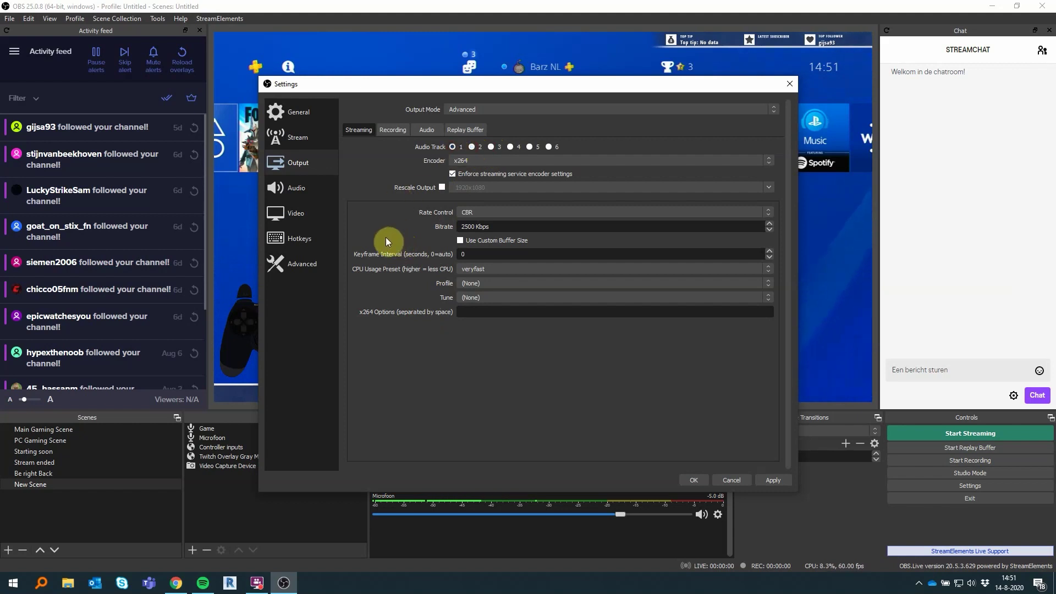
{"action": "left_click", "coordinate": [426, 131]}
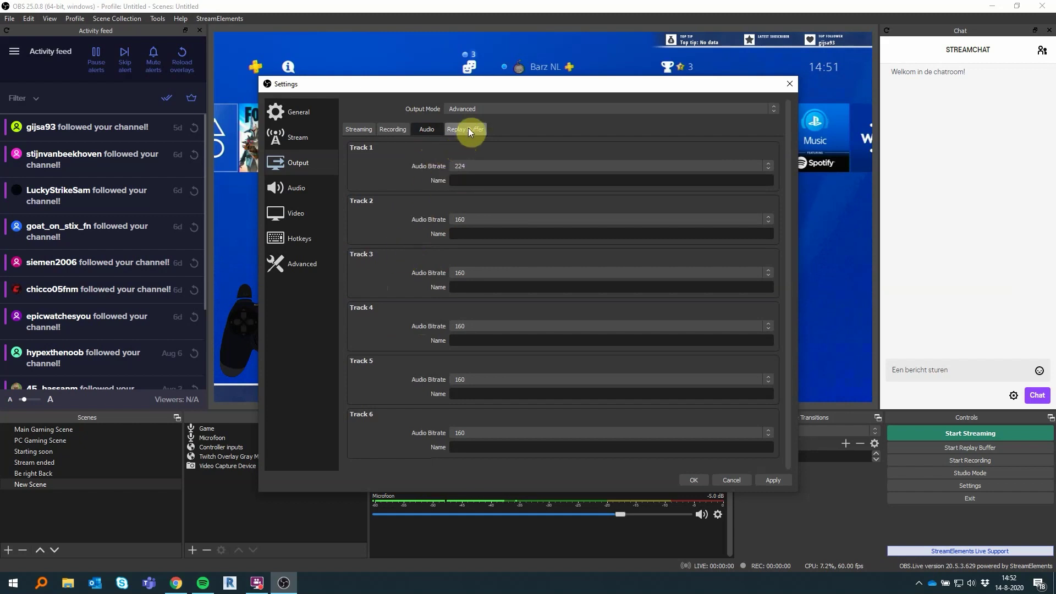
- Keep the Replay Buffer enabled and select its maximum replay time value
{"action": "left_click", "coordinate": [468, 130]}
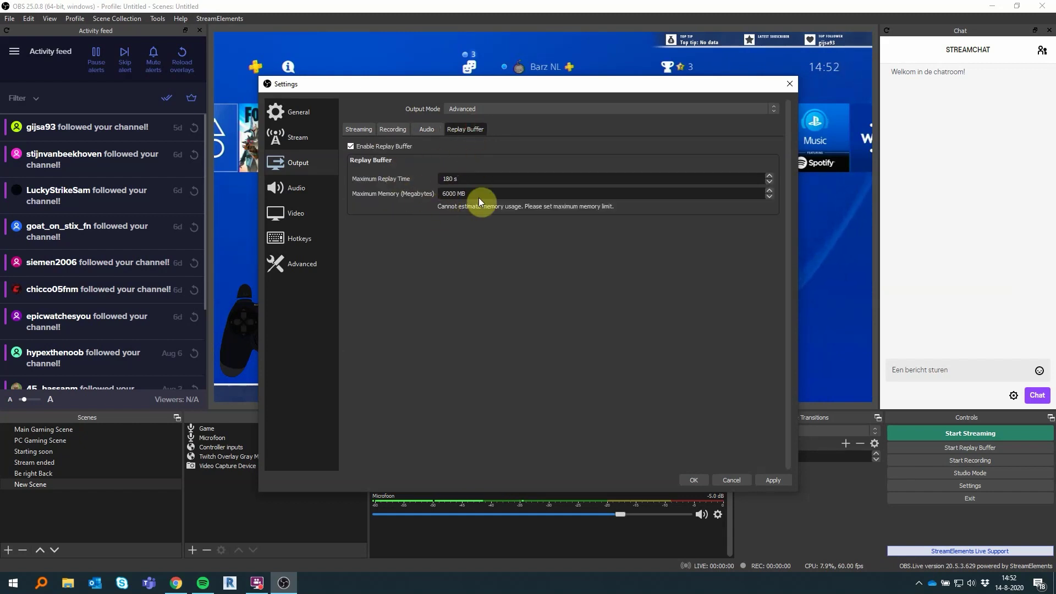
{"action": "left_click", "coordinate": [352, 147]}
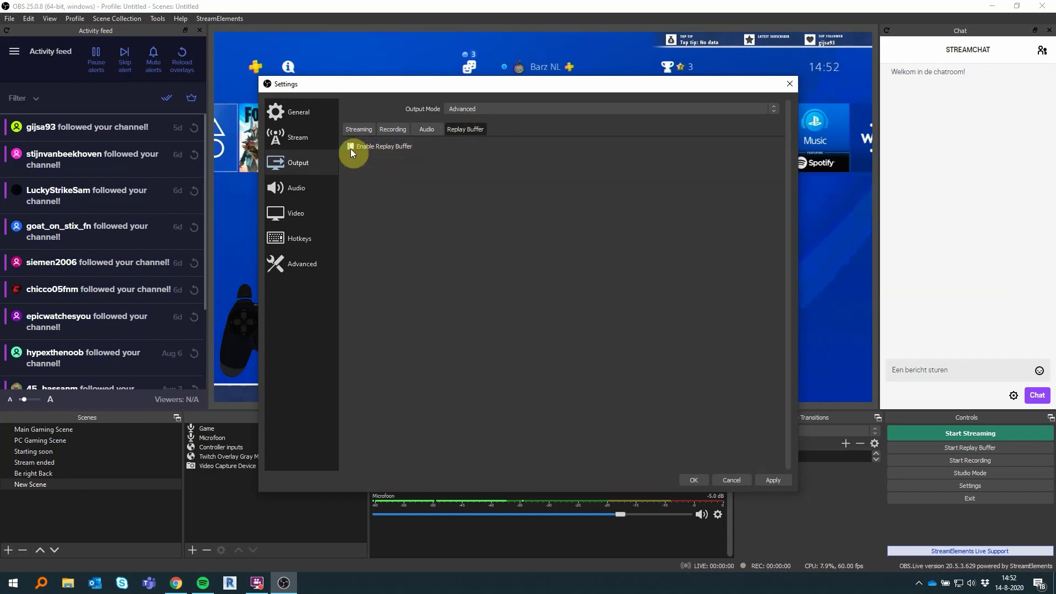
{"action": "left_click", "coordinate": [350, 147]}
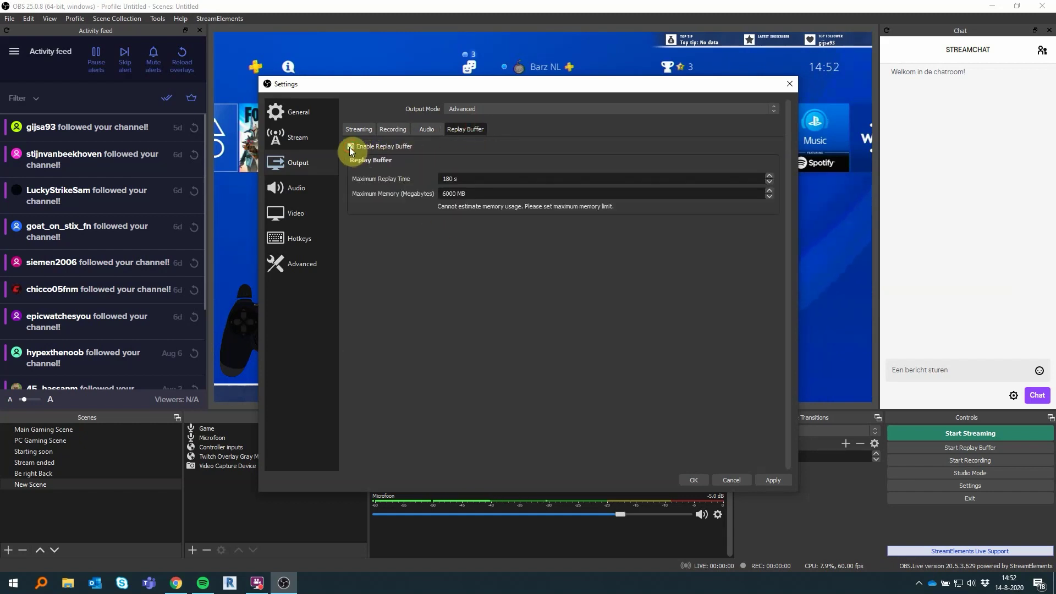
{"action": "double_click", "coordinate": [448, 179]}
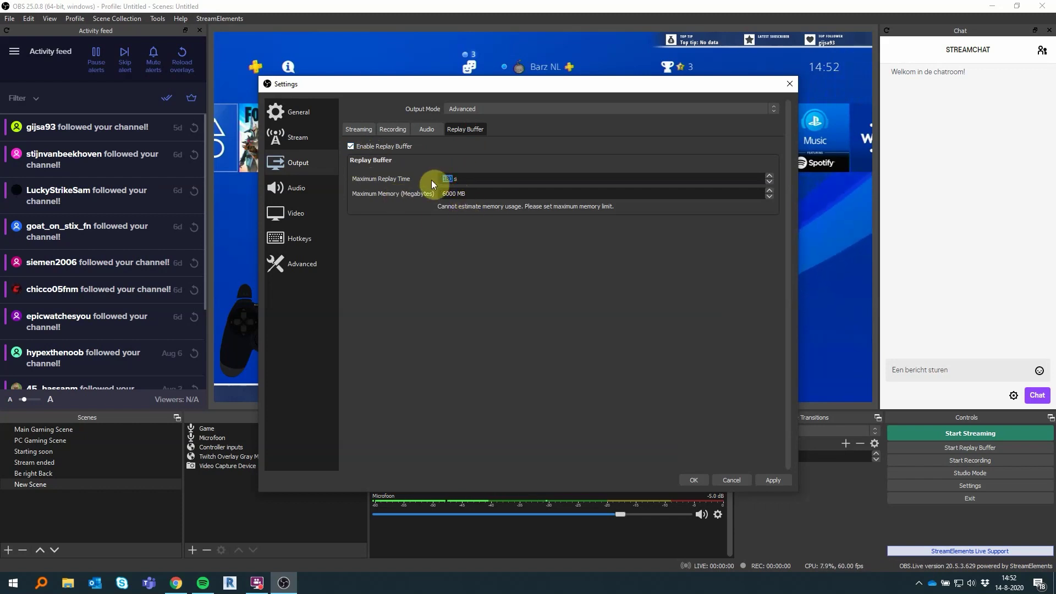
{"action": "left_click", "coordinate": [706, 480]}
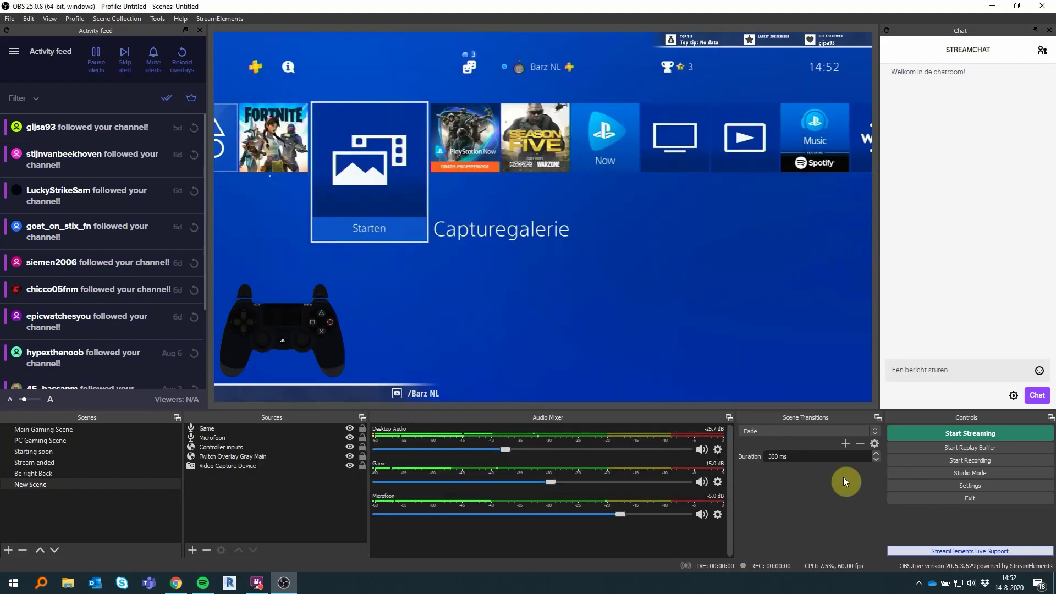
{"action": "left_click", "coordinate": [950, 485]}
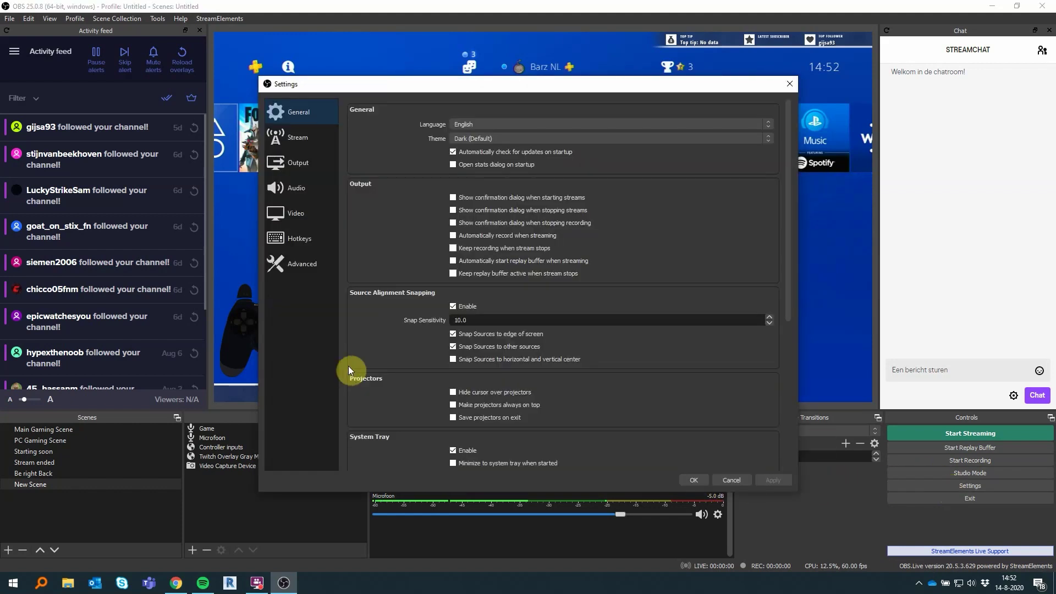
{"action": "left_click", "coordinate": [308, 248]}
{"action": "scroll", "coordinate": [412, 245], "scroll_direction": "down", "scroll_amount": 4}
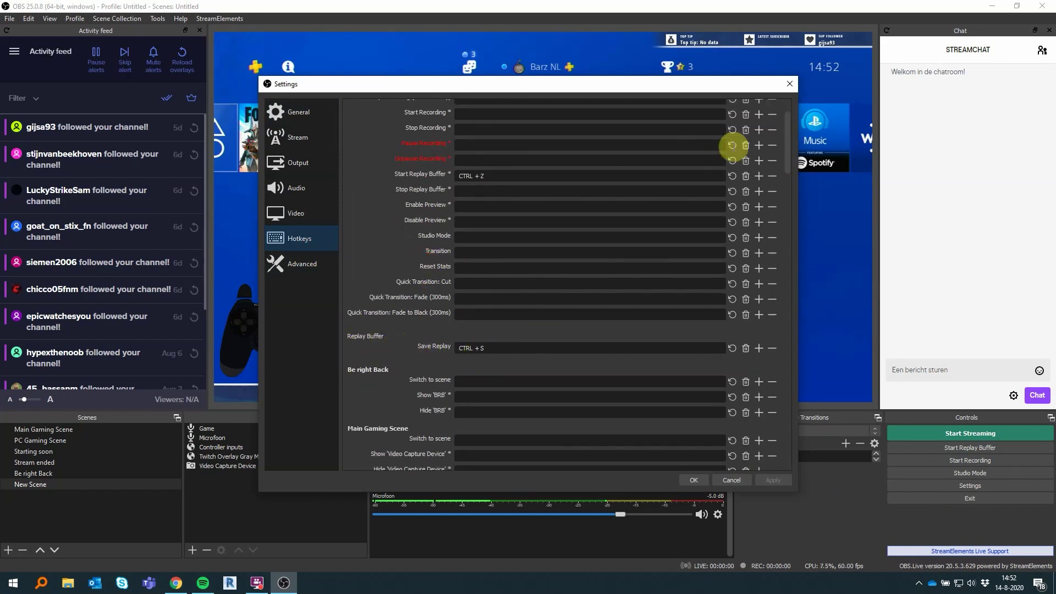
{"action": "left_click", "coordinate": [788, 87]}
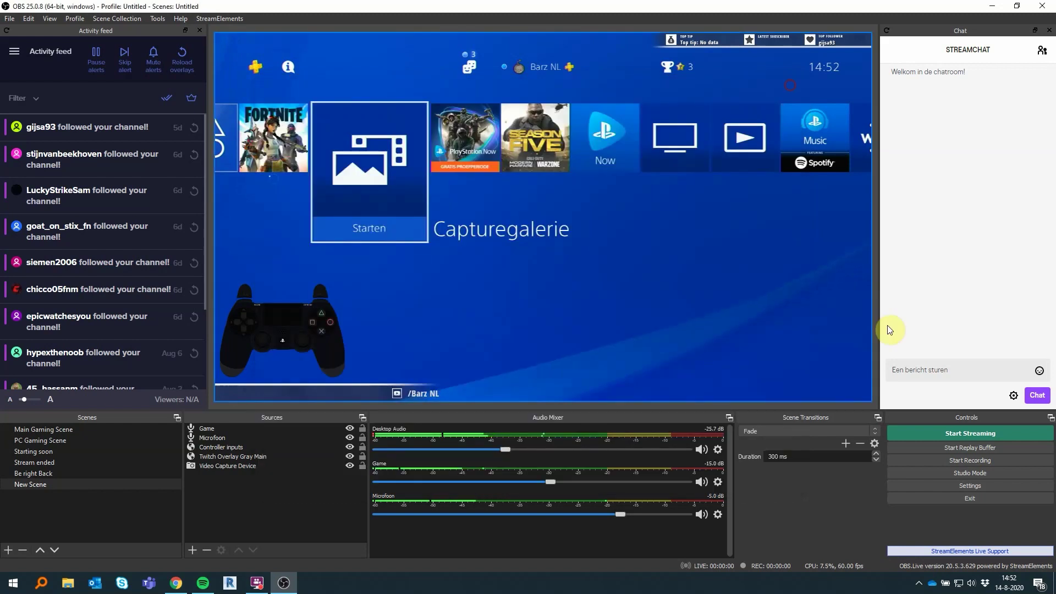
{"action": "left_click", "coordinate": [965, 448]}
{"action": "left_click", "coordinate": [964, 450]}
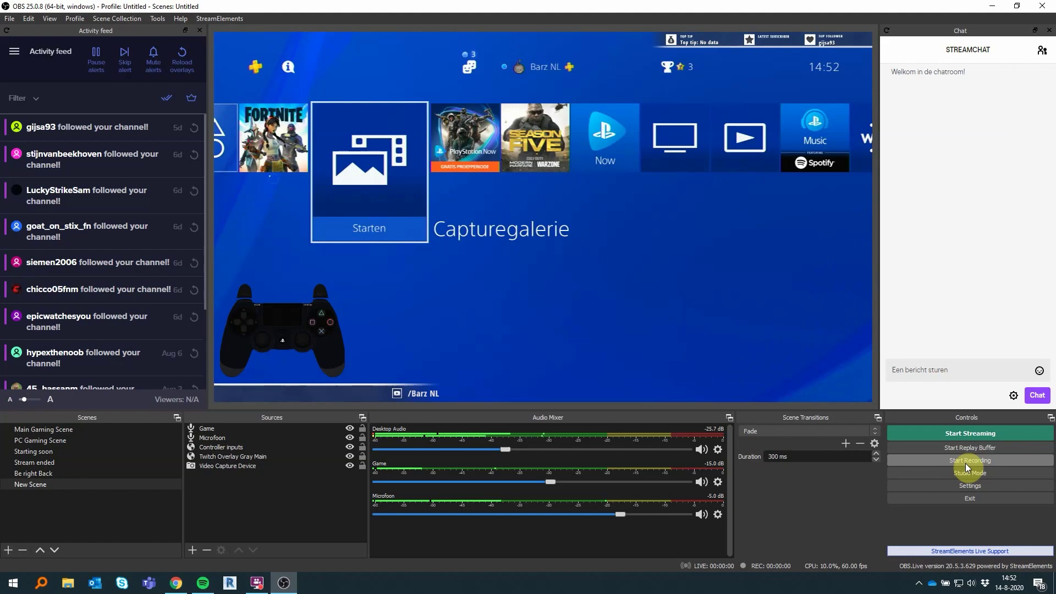
- Set the audio sample rate to 48 kHz
{"action": "left_click", "coordinate": [969, 485]}
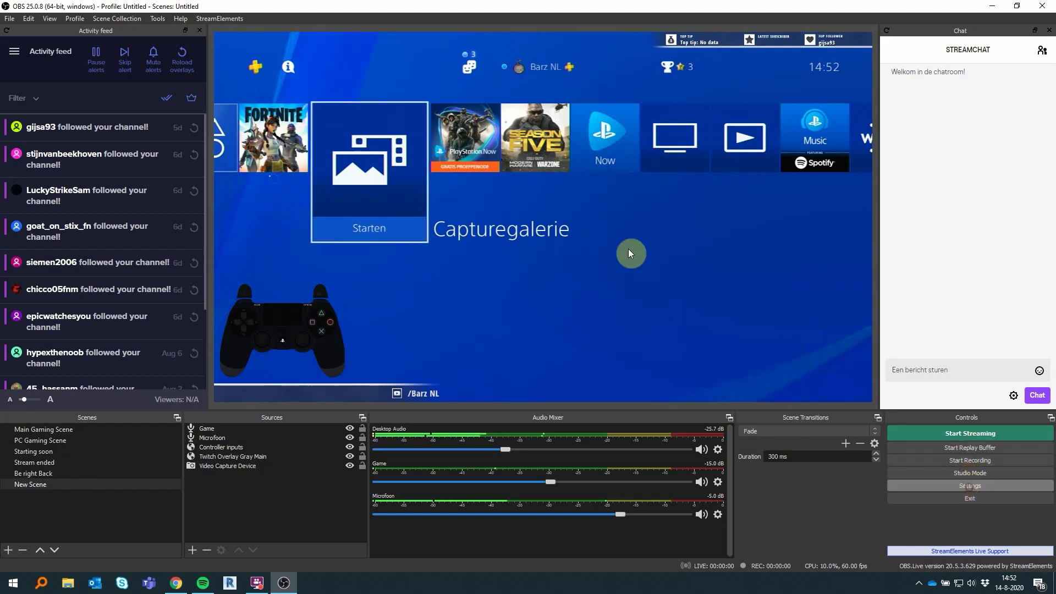
{"action": "left_click", "coordinate": [286, 165]}
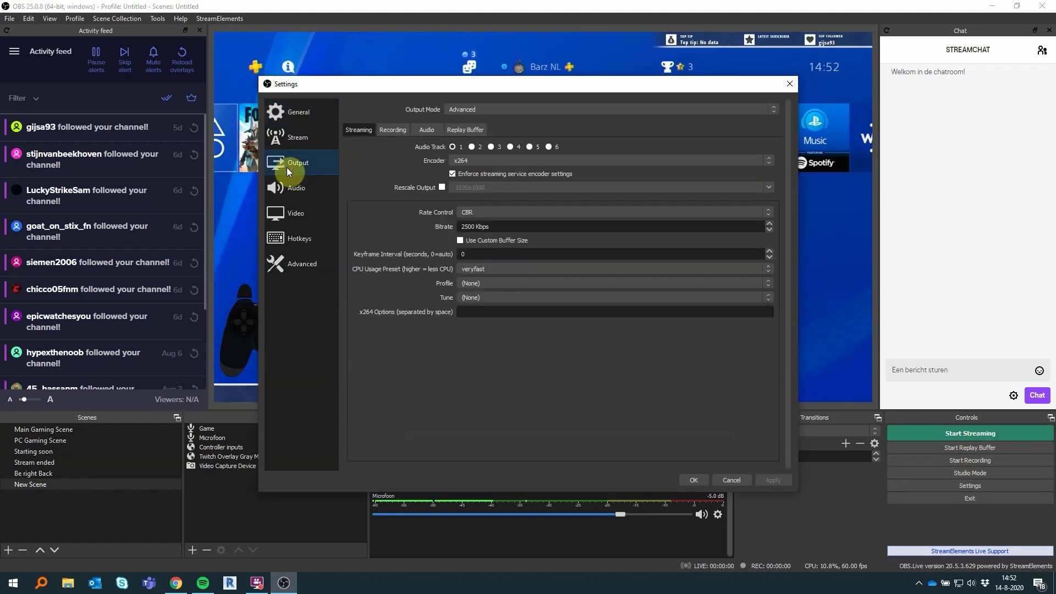
{"action": "left_click", "coordinate": [292, 188]}
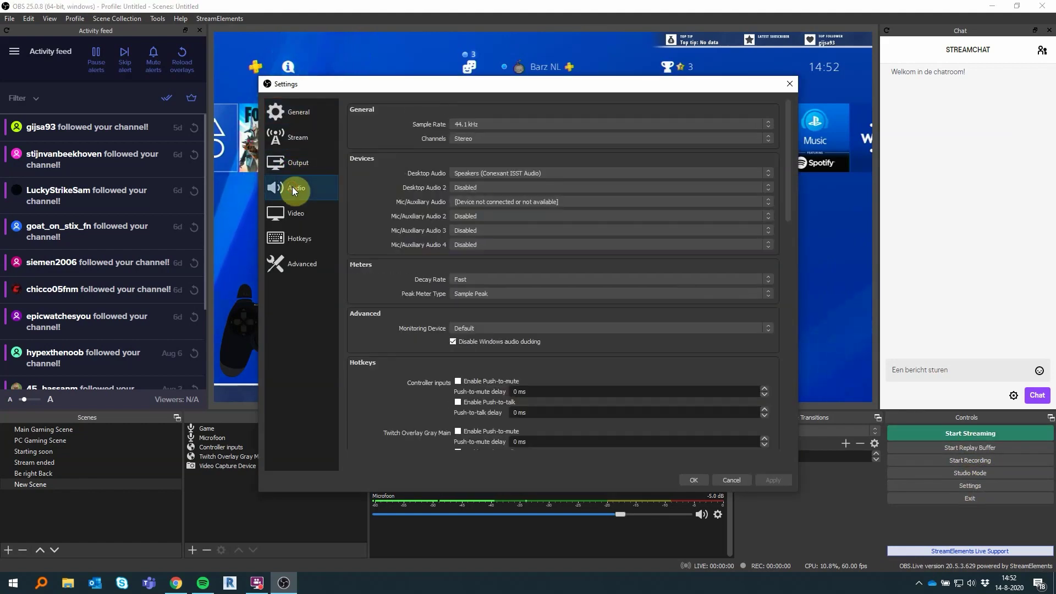
{"action": "left_click", "coordinate": [467, 123]}
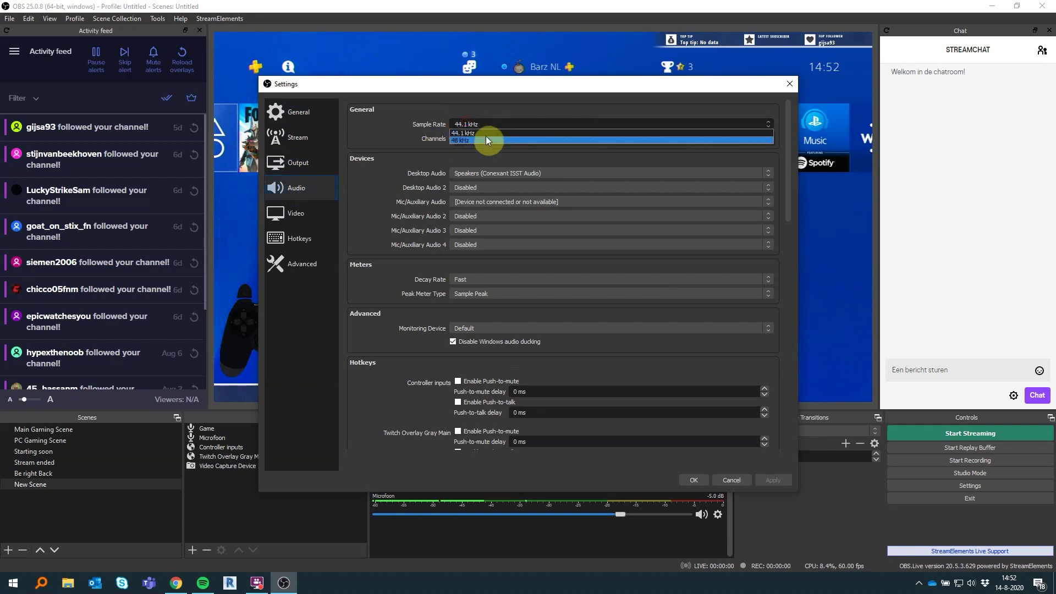
{"action": "left_click", "coordinate": [484, 139]}
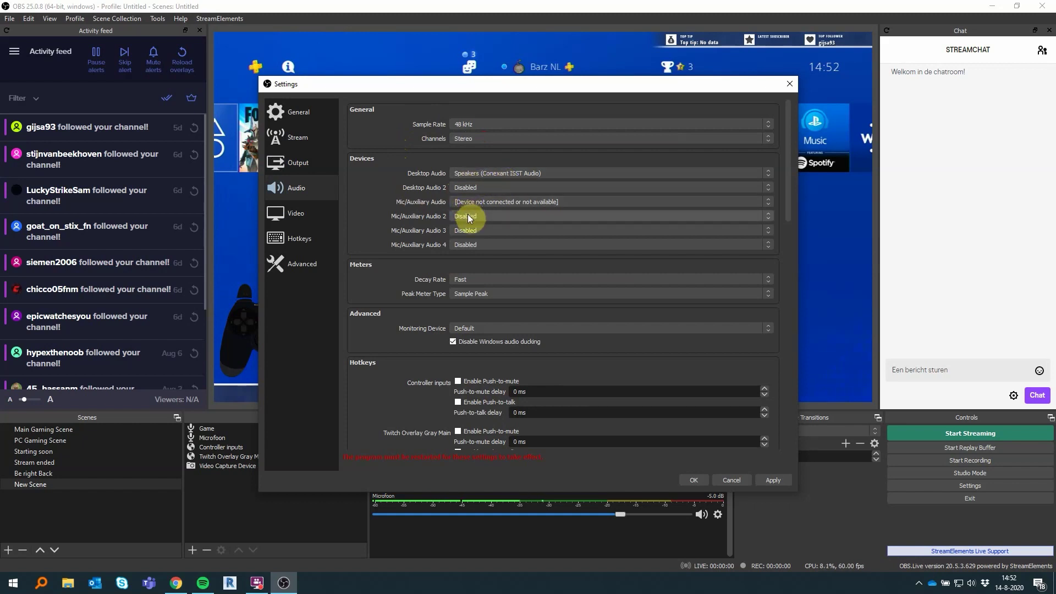
{"action": "scroll", "coordinate": [408, 256], "scroll_direction": "down", "scroll_amount": 6}
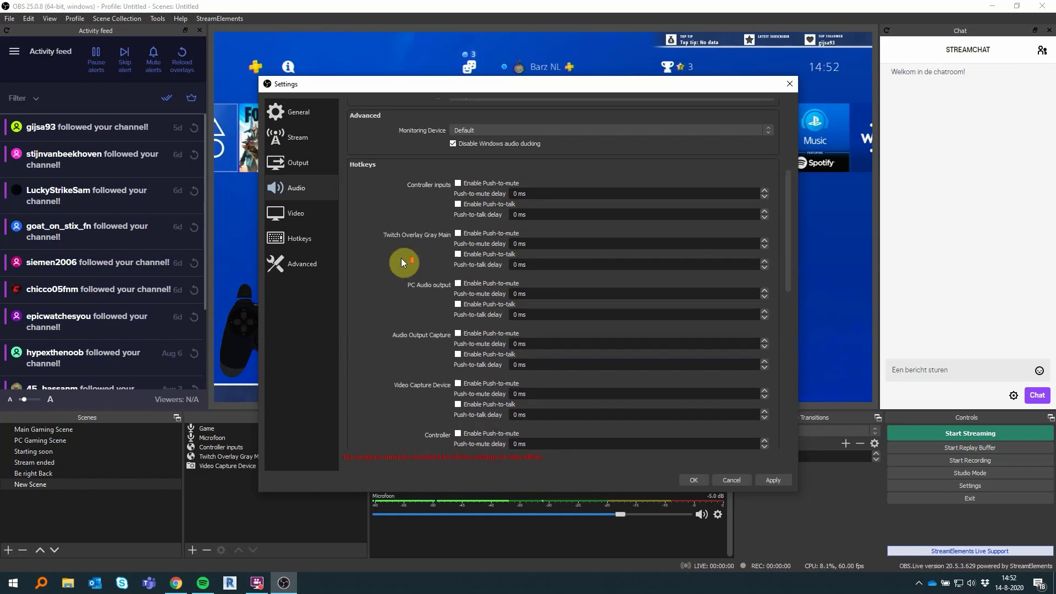
{"action": "scroll", "coordinate": [401, 258], "scroll_direction": "down", "scroll_amount": 5}
- Check video stays 1920x1080 at 60 FPS and review the Advanced page's High process priority
{"action": "left_click", "coordinate": [293, 213]}
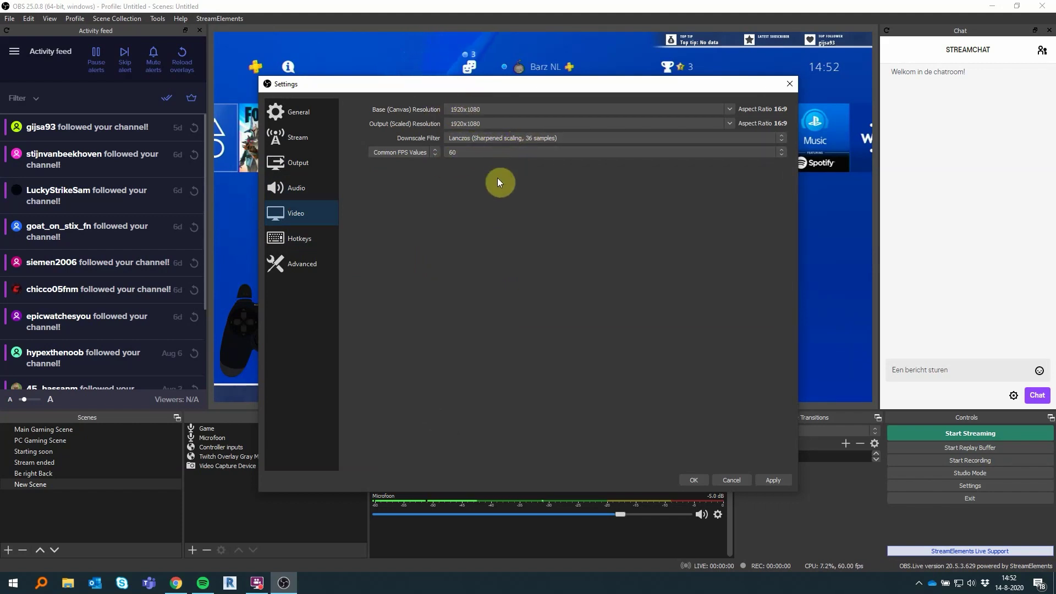
{"action": "left_click", "coordinate": [323, 258]}
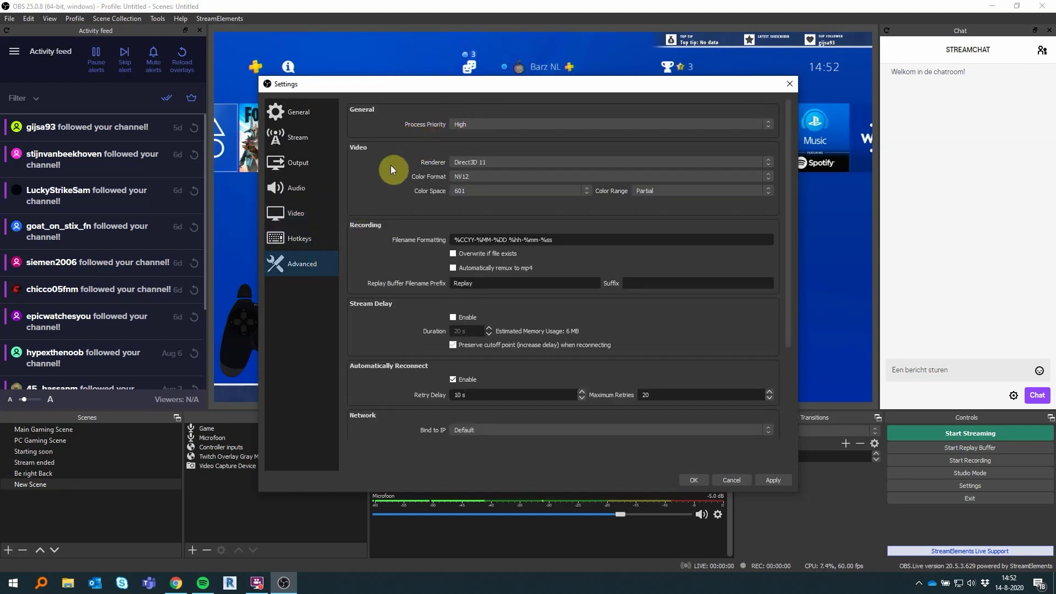
{"action": "scroll", "coordinate": [389, 214], "scroll_direction": "down", "scroll_amount": 1}
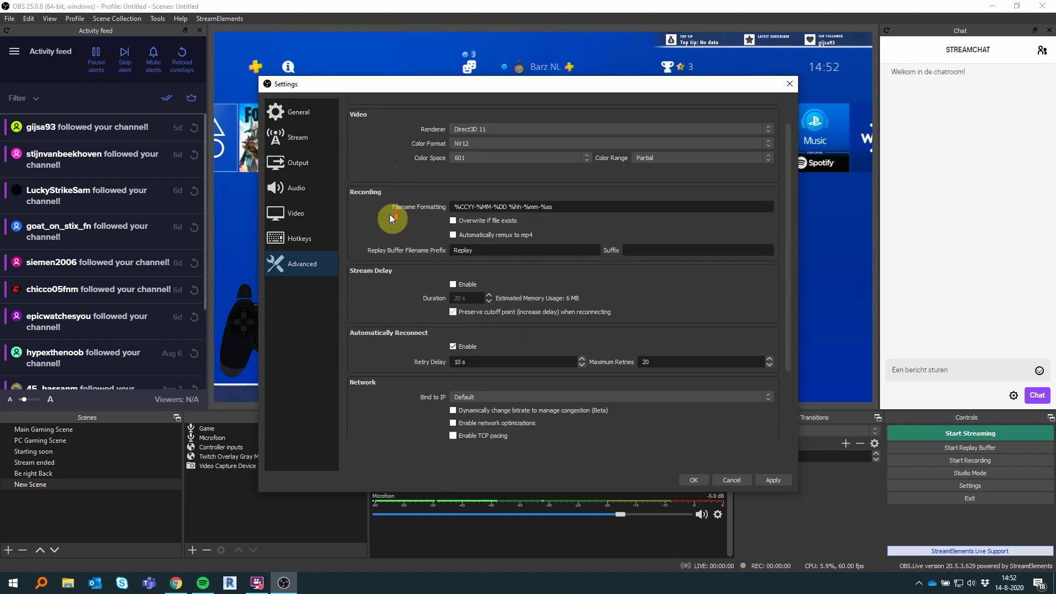
{"action": "scroll", "coordinate": [388, 215], "scroll_direction": "down", "scroll_amount": 1}
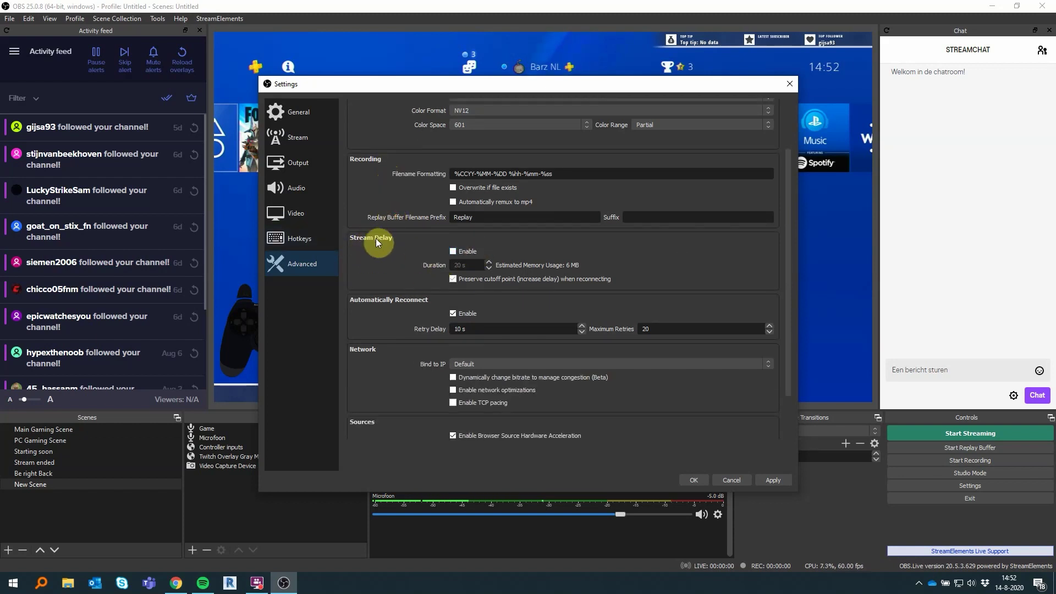
{"action": "scroll", "coordinate": [382, 276], "scroll_direction": "down", "scroll_amount": 1}
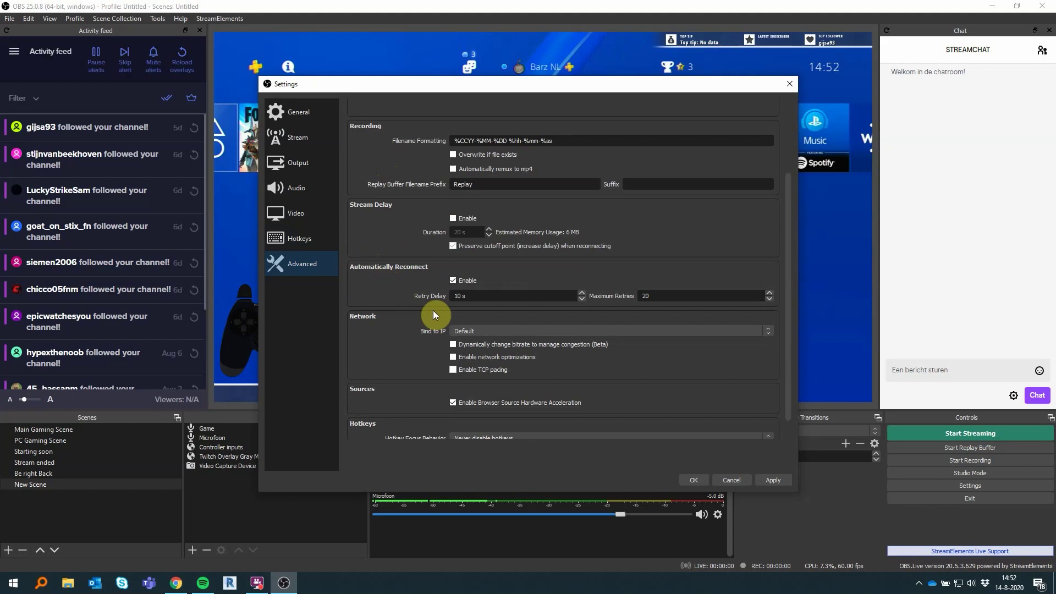
{"action": "scroll", "coordinate": [421, 305], "scroll_direction": "down", "scroll_amount": 1}
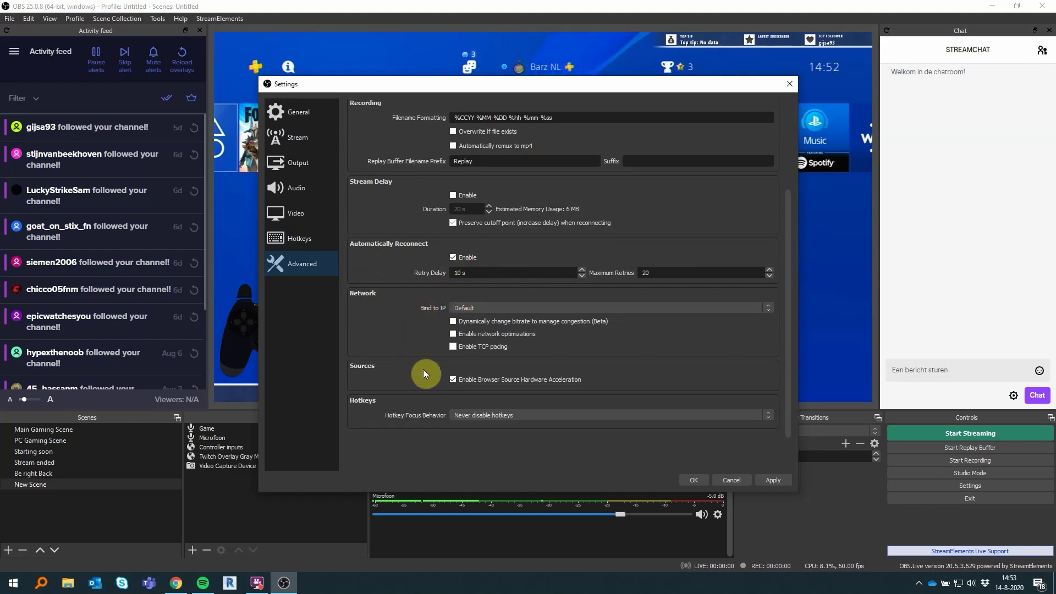